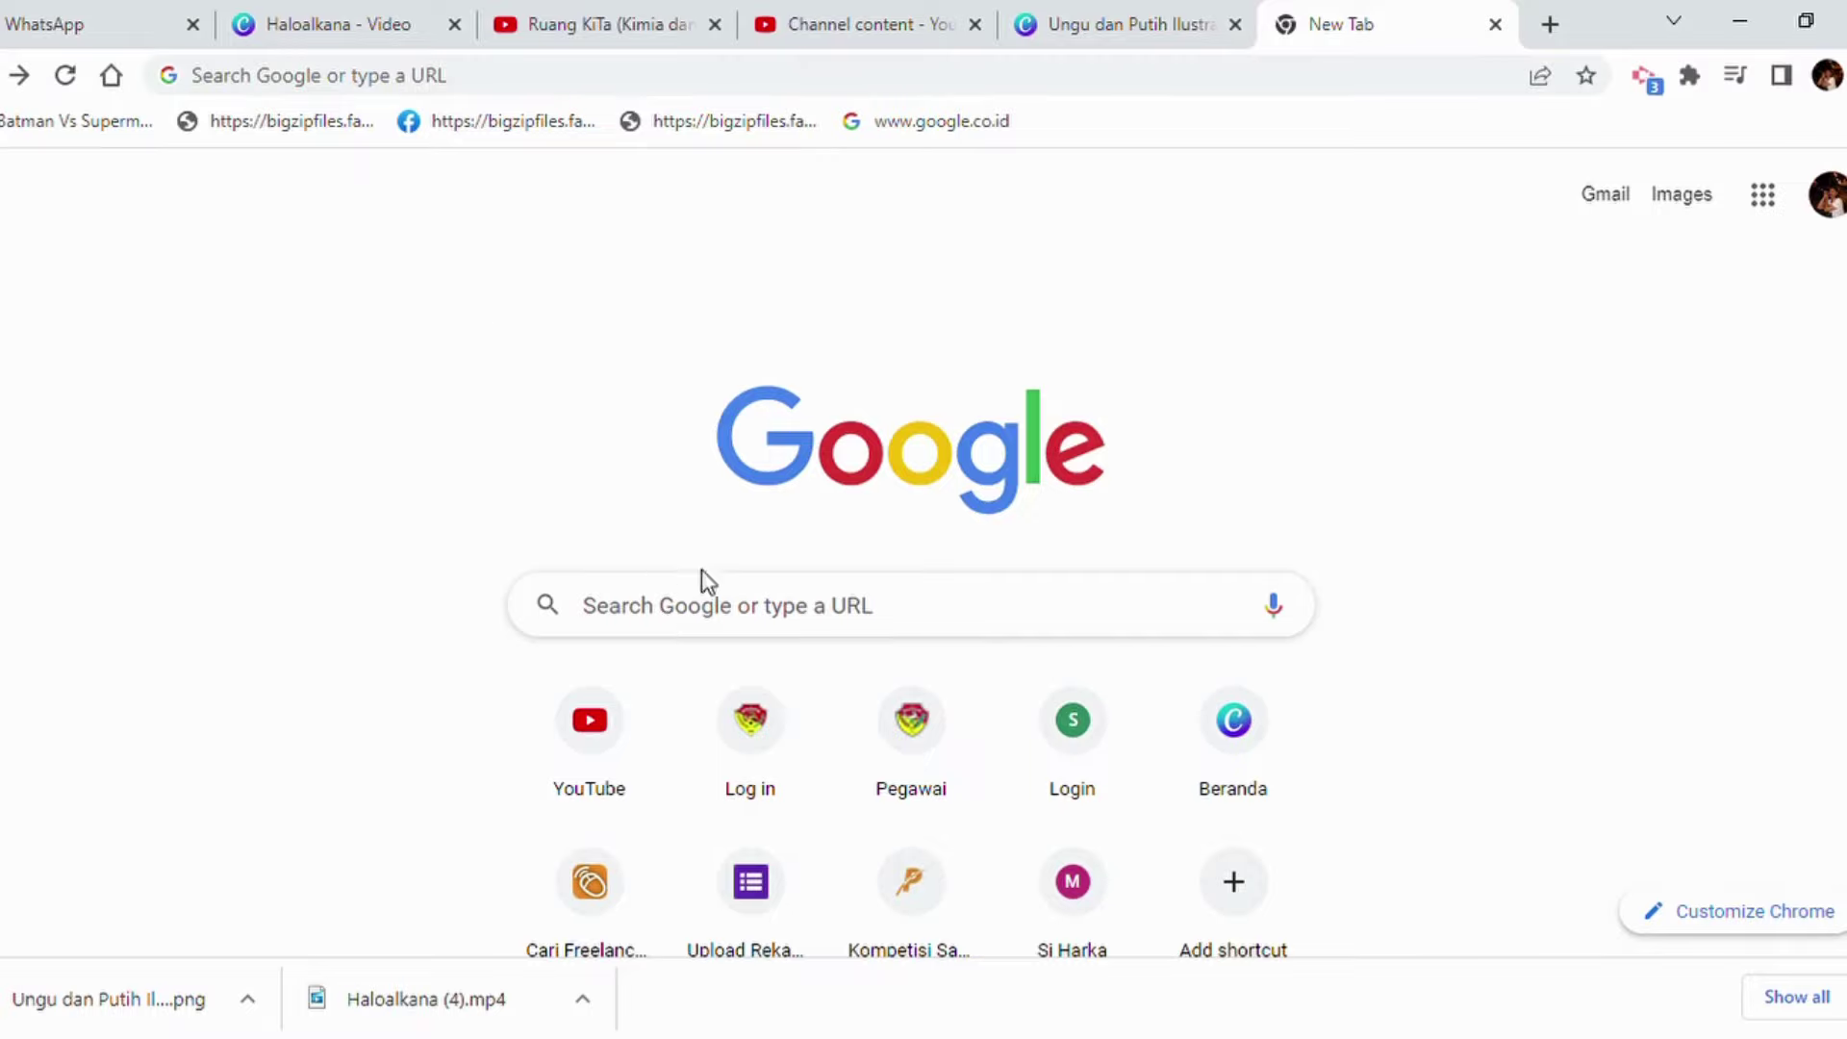
Search Google for 'tool kinerja pemprov ntt' by typing 'tool' and picking the suggestion.
{"action": "left_click", "coordinate": [683, 612]}
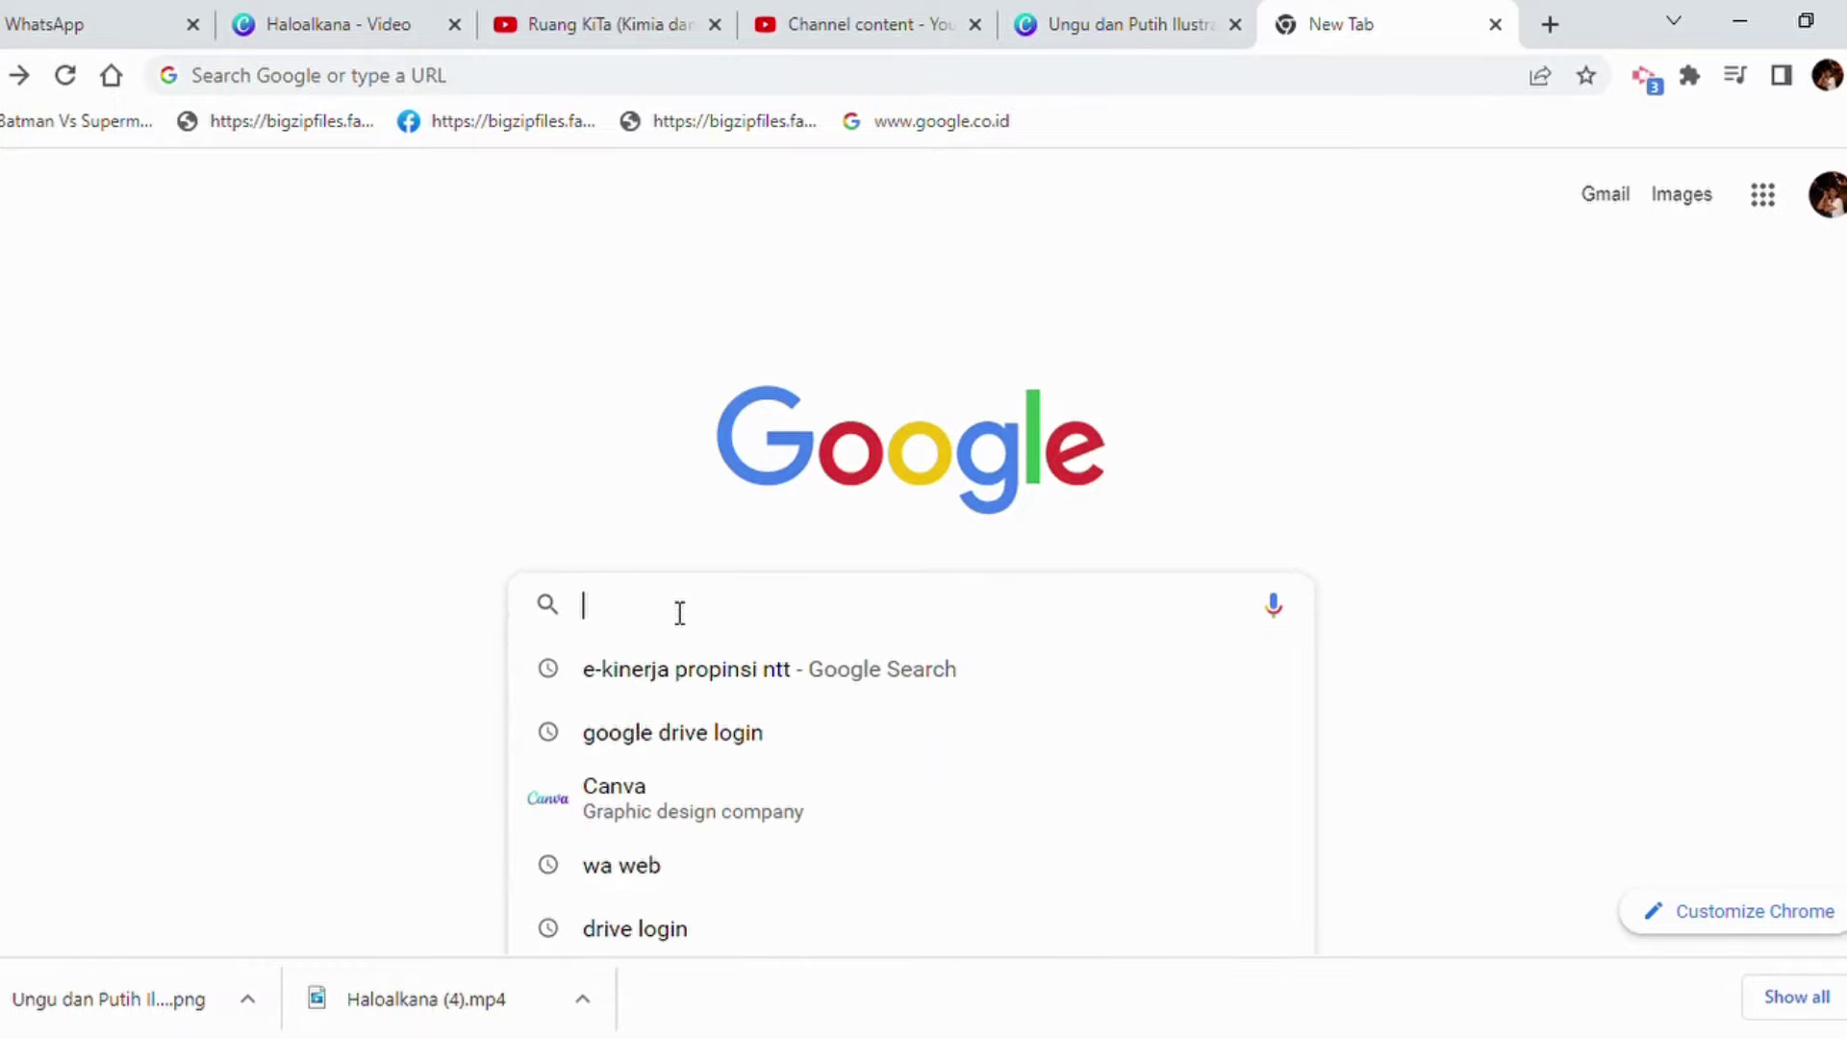
{"action": "type", "text": "tool"}
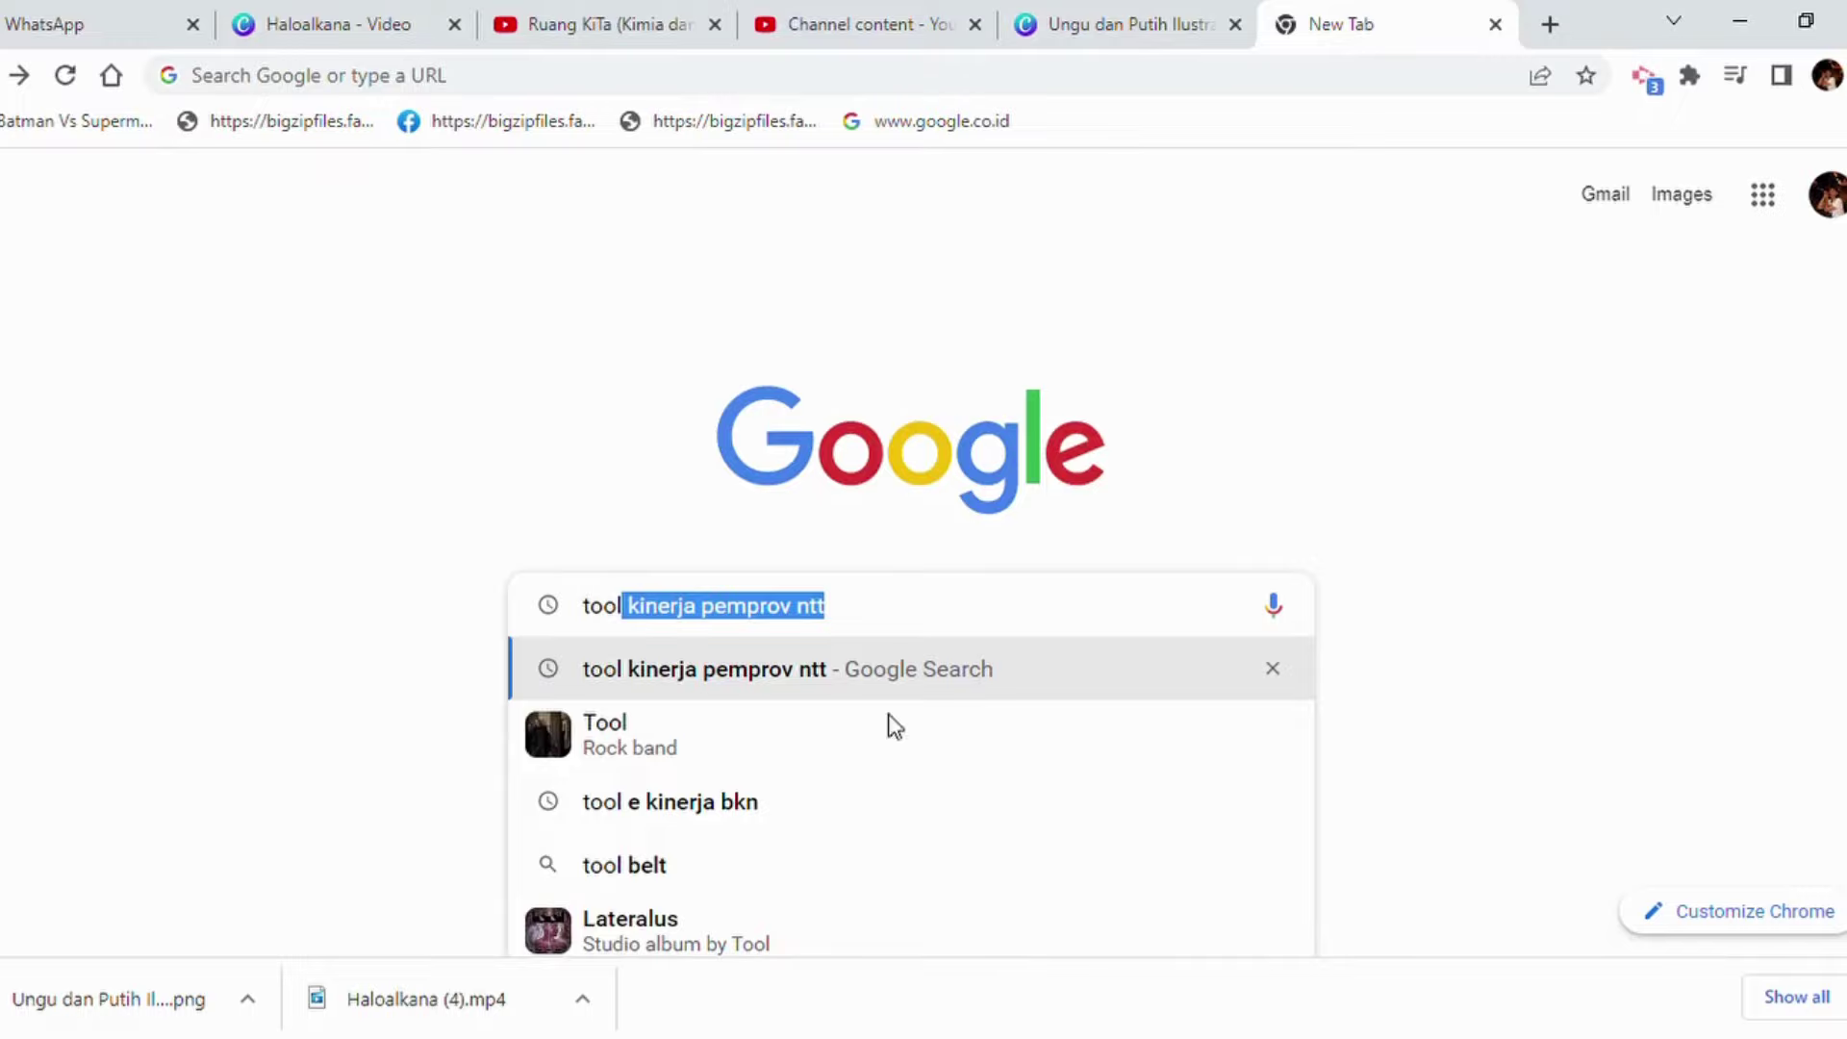
{"action": "left_click", "coordinate": [782, 686]}
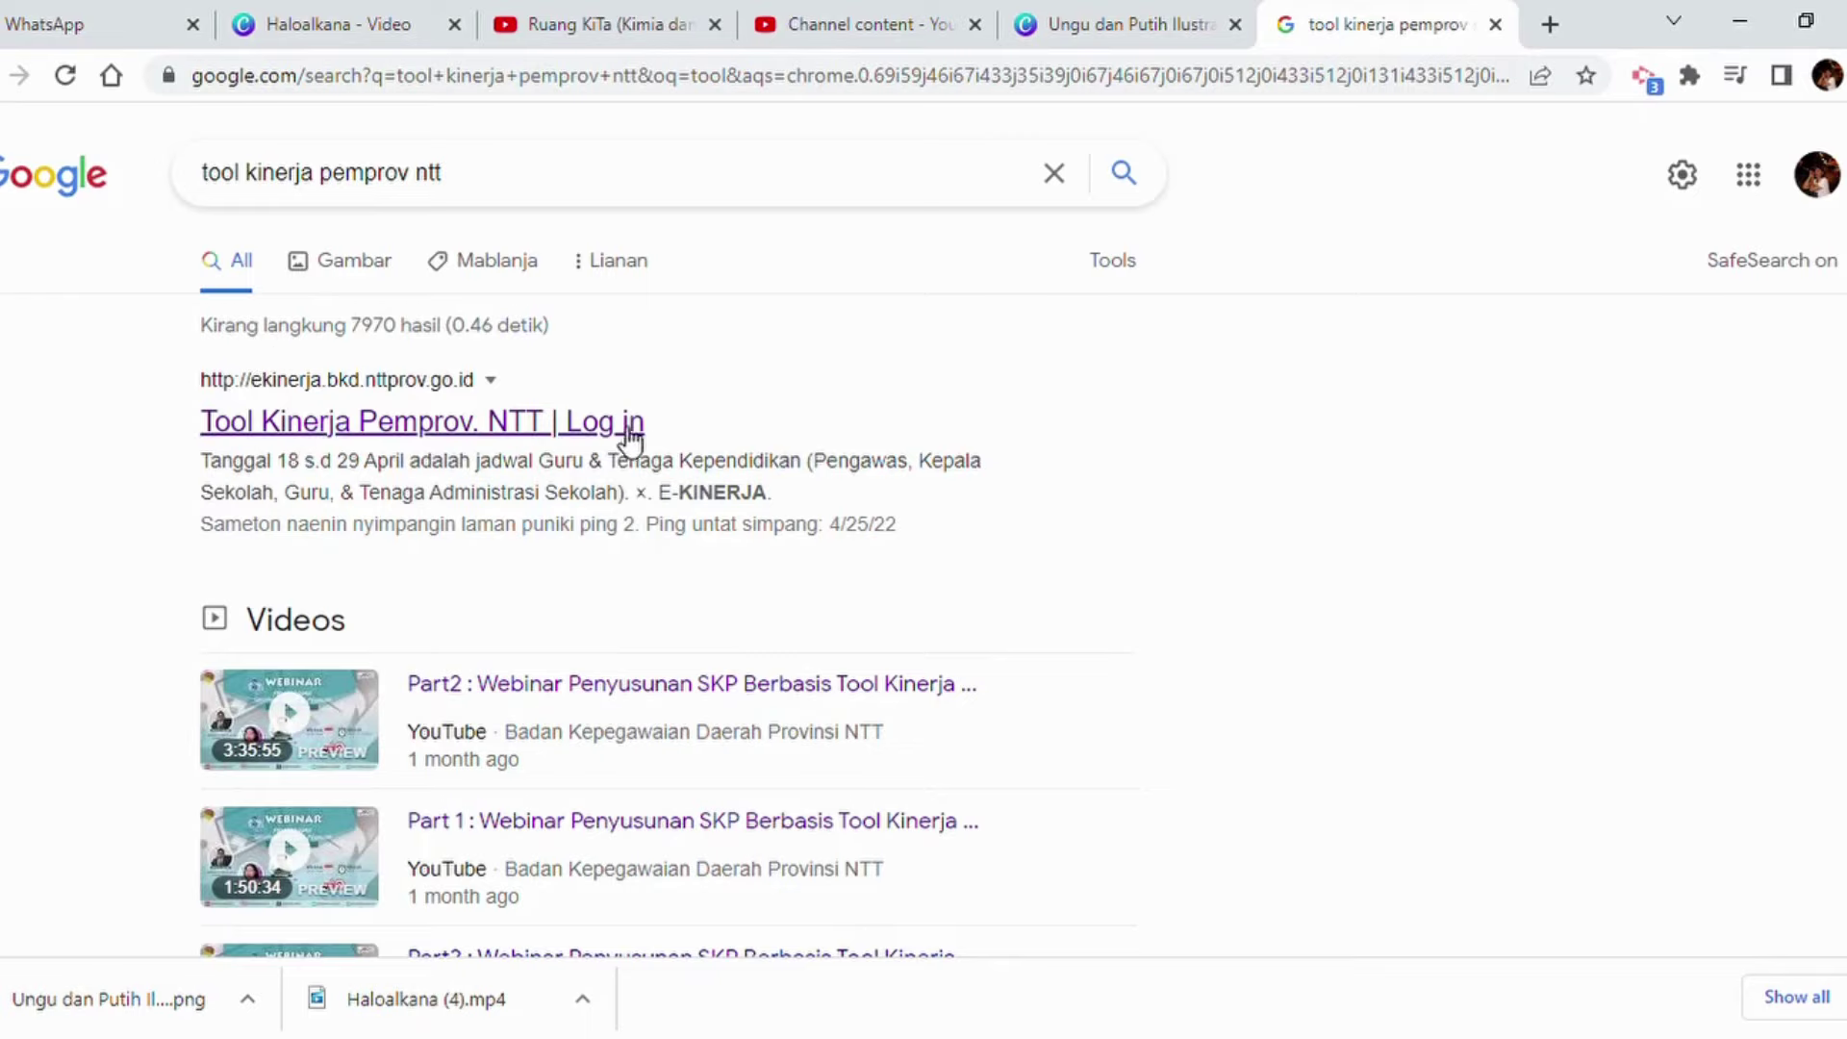
Open the E-Kinerja login result, dismiss the popup, and sign in with the employee's NIP username and password.
{"action": "left_click", "coordinate": [409, 425]}
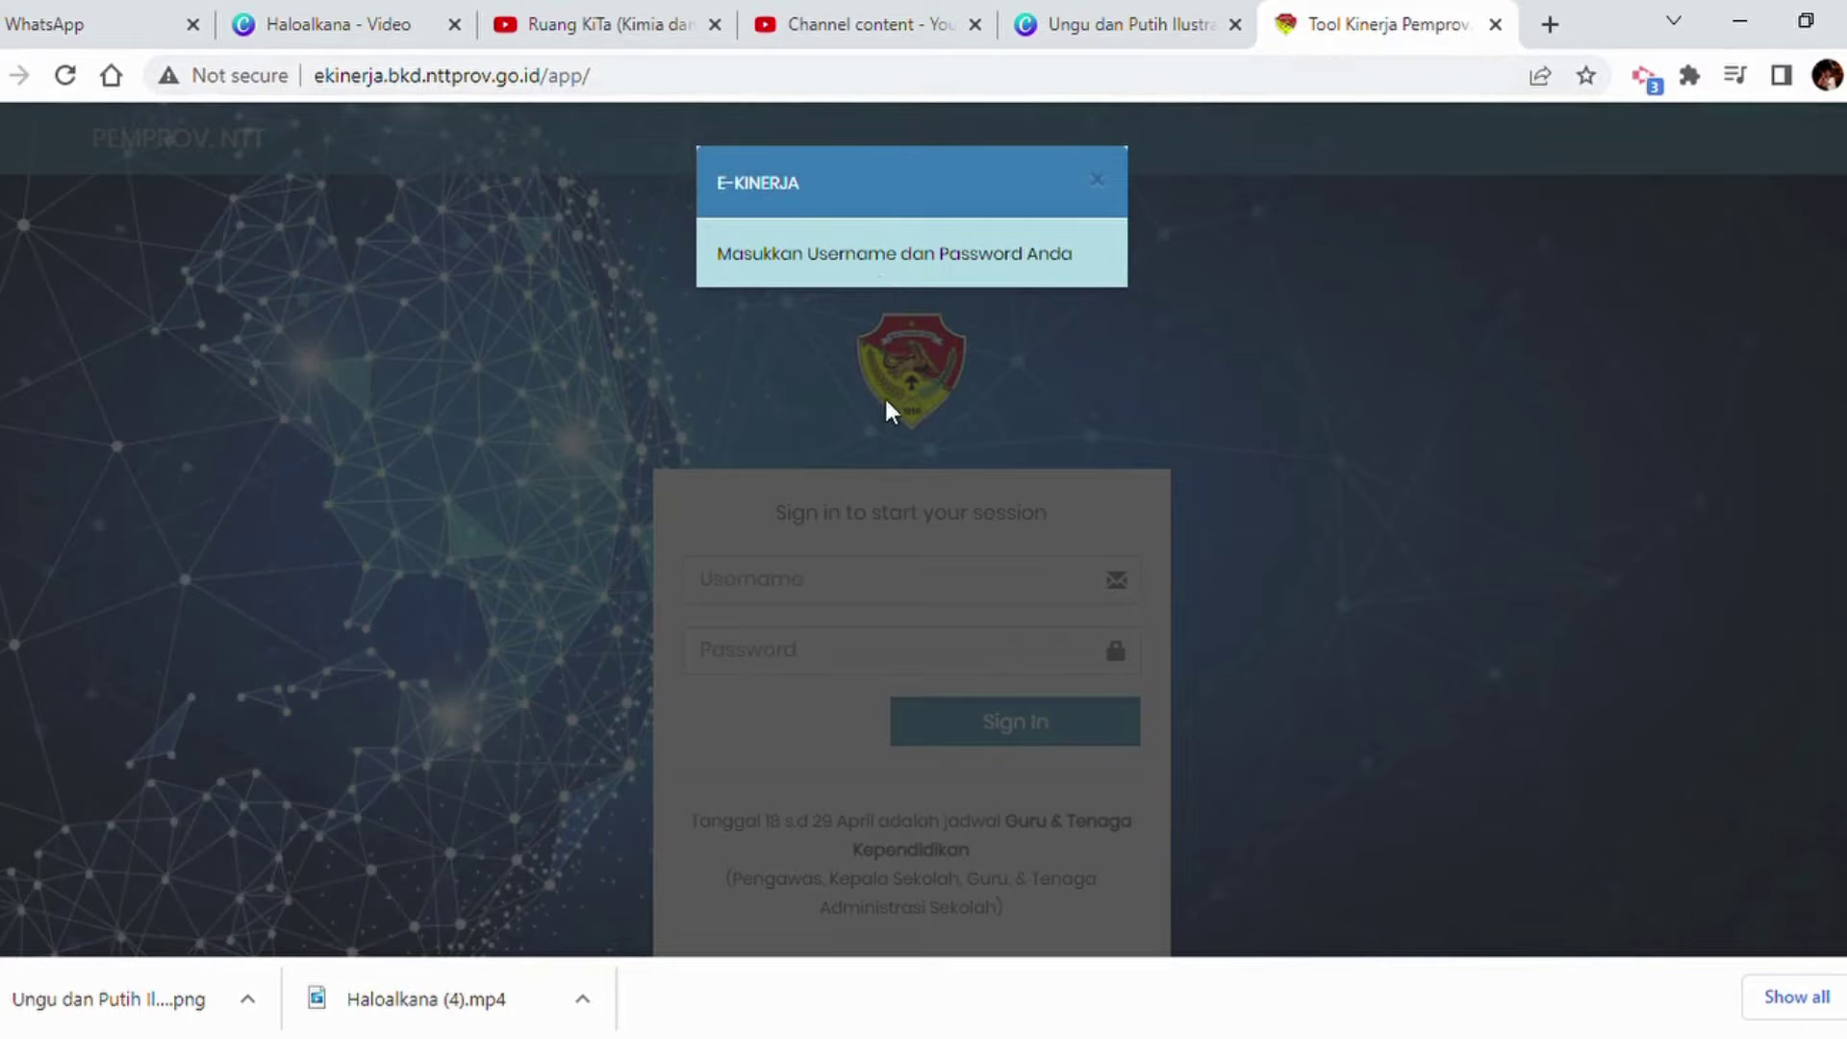
{"action": "left_click", "coordinate": [791, 575]}
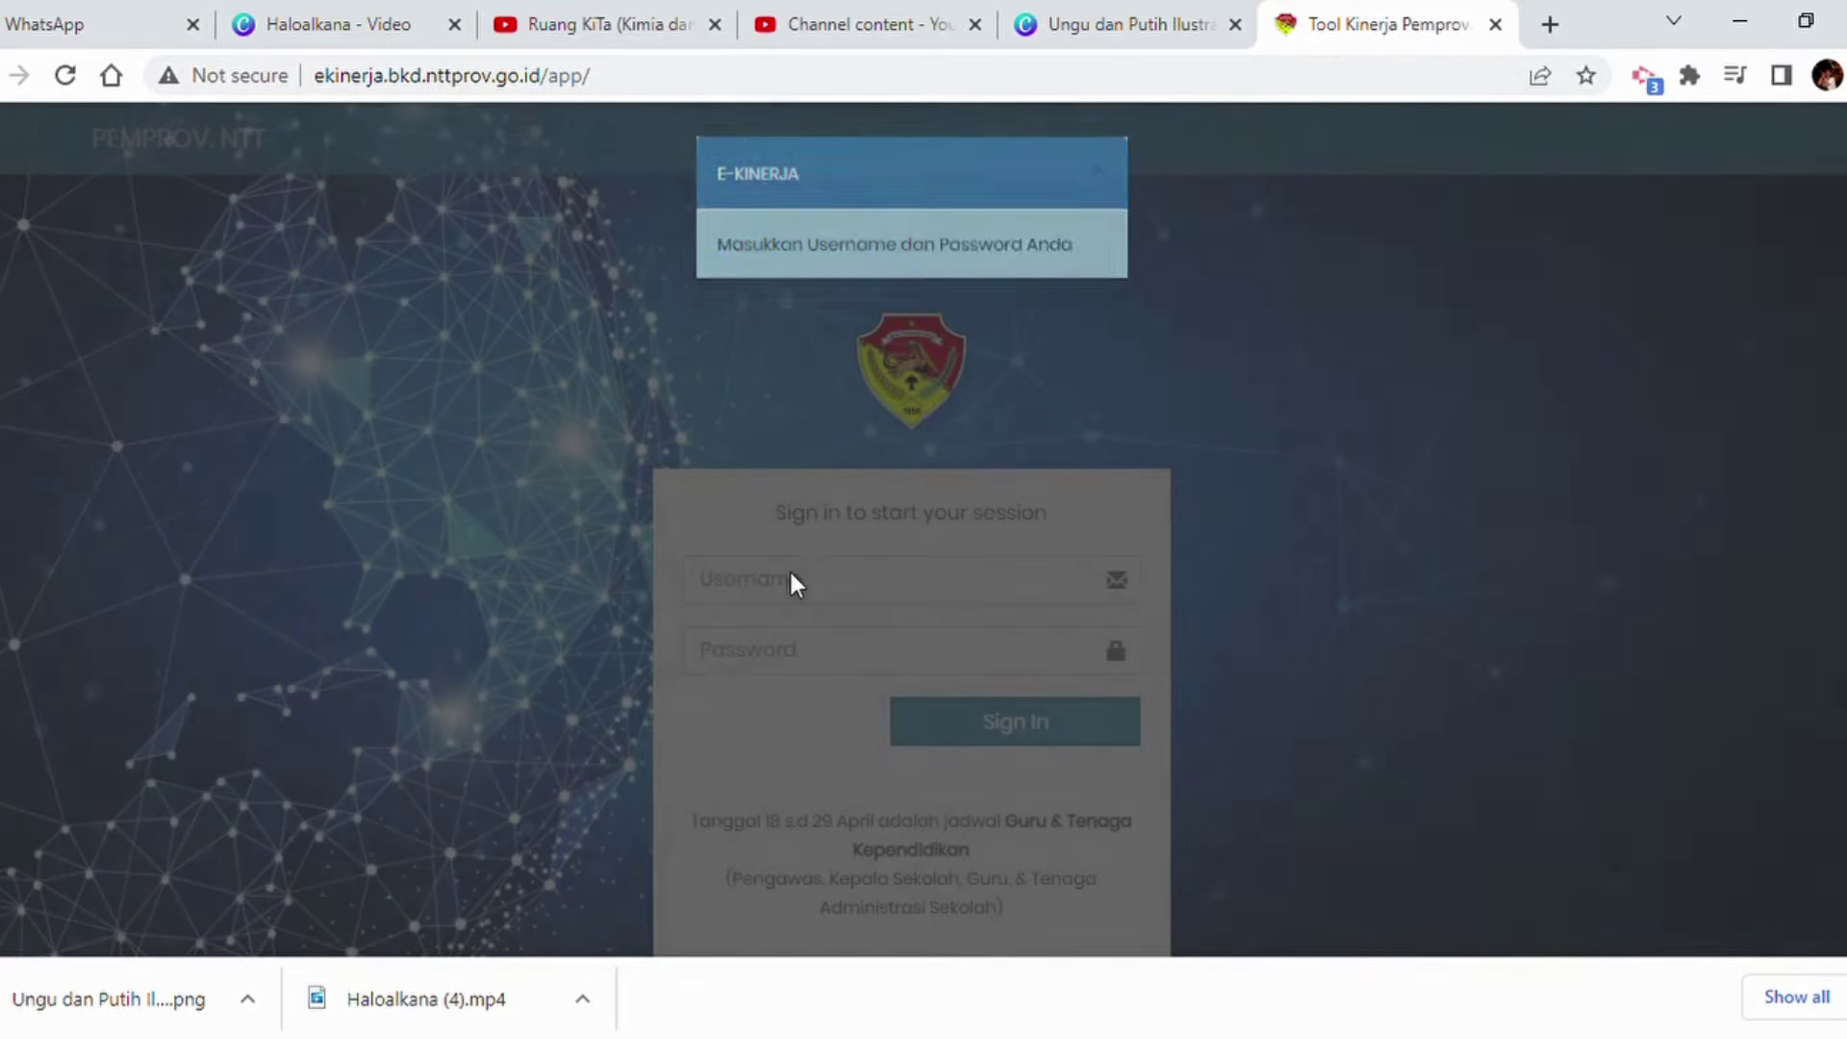
{"action": "left_click", "coordinate": [800, 589]}
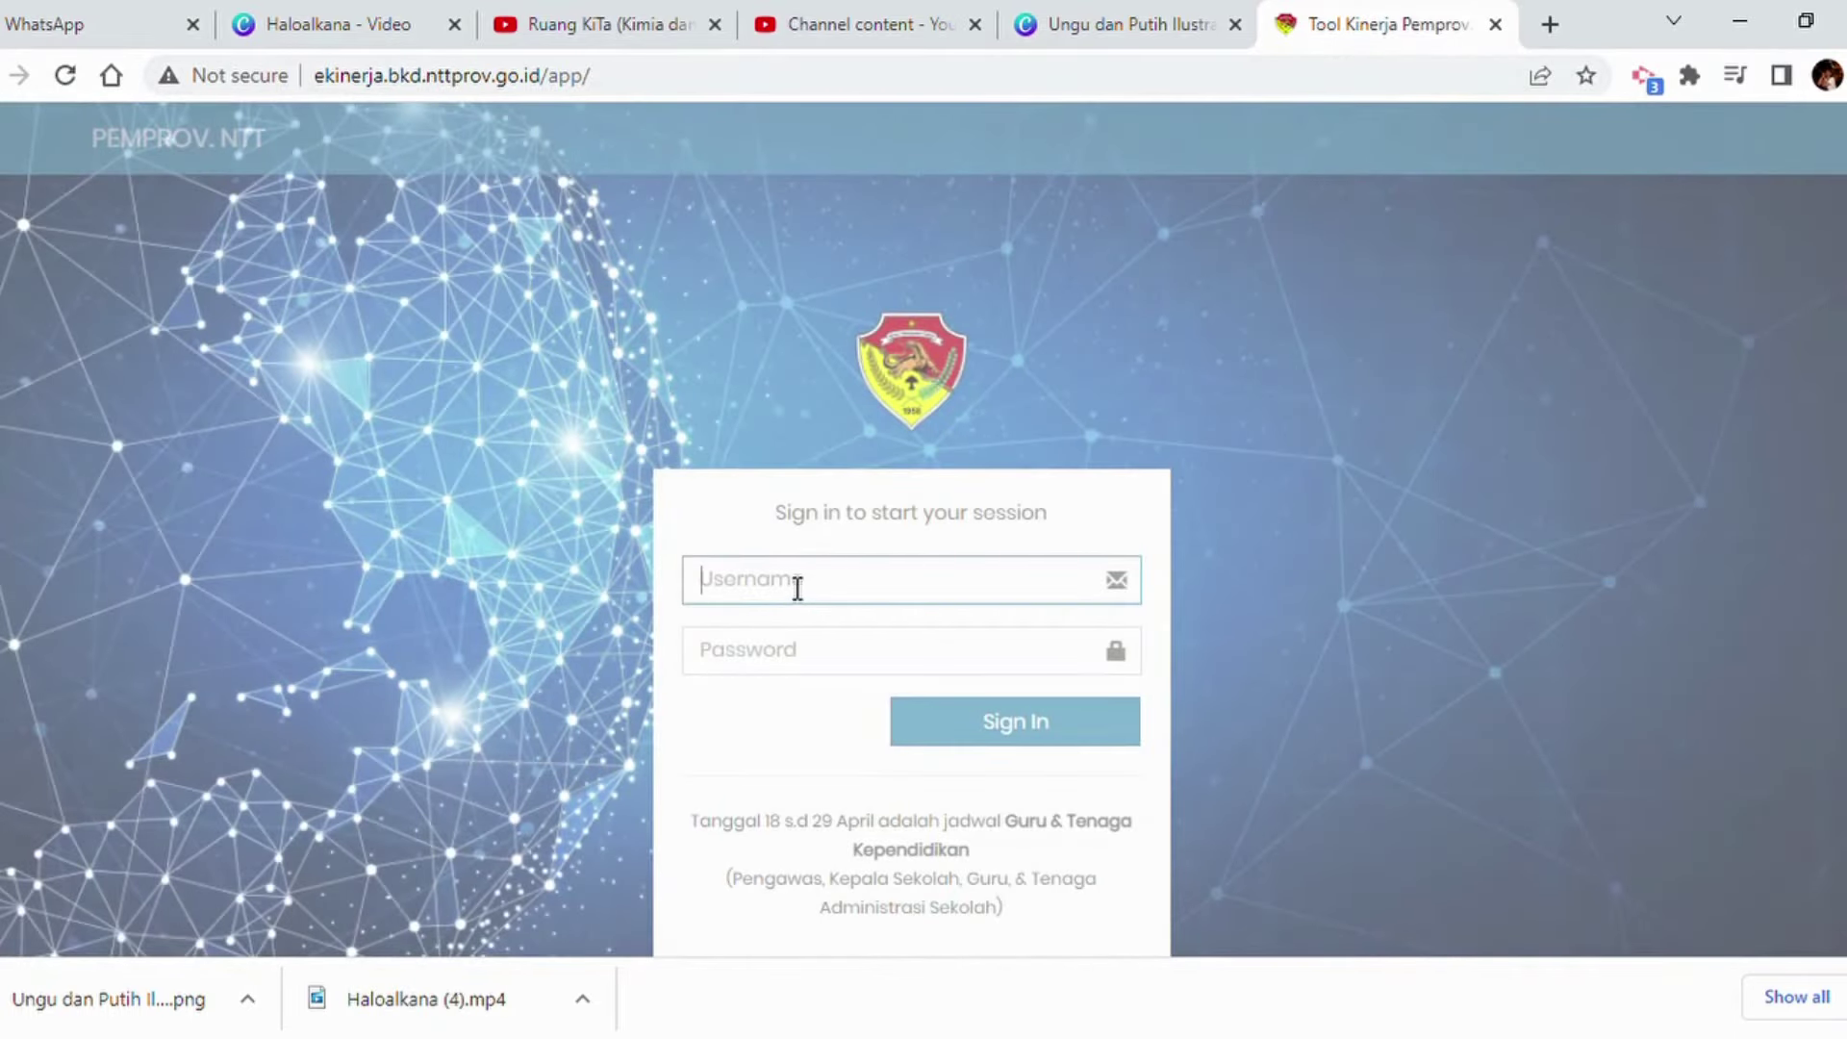
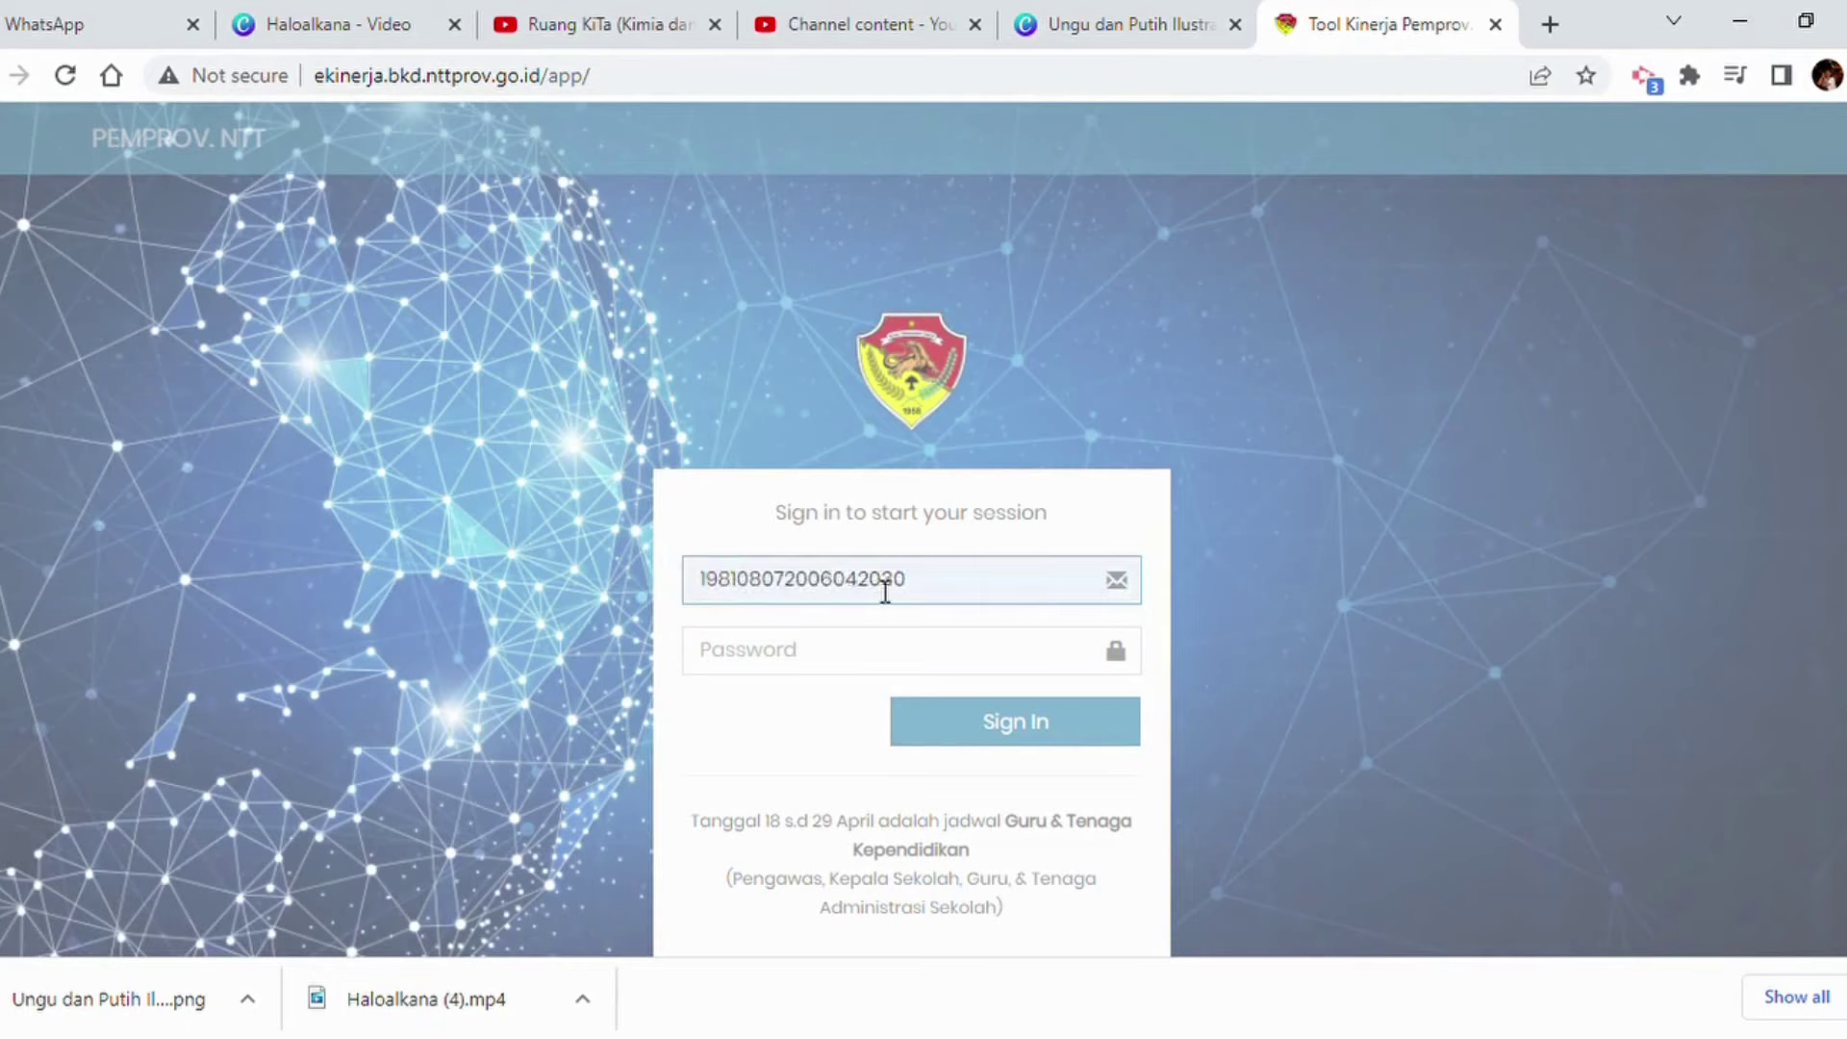
{"action": "left_click", "coordinate": [759, 659]}
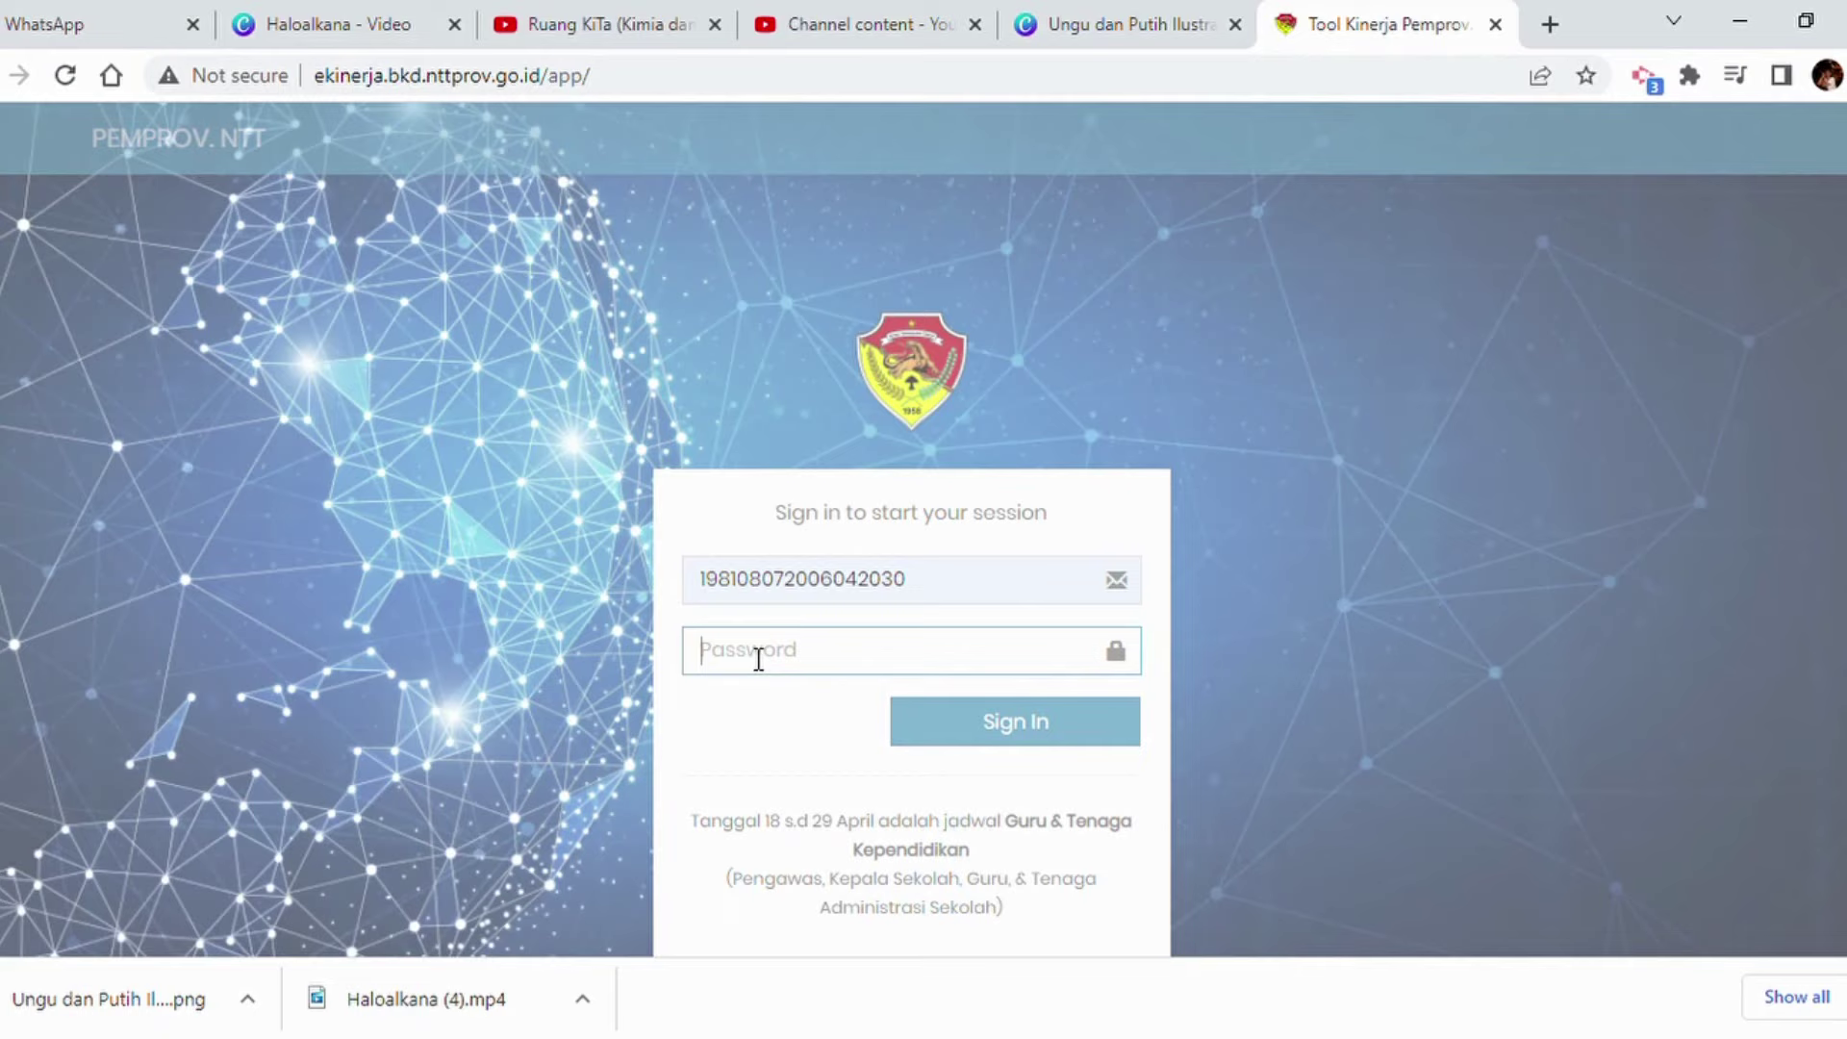
{"action": "type", "text": "*****"}
{"action": "left_click", "coordinate": [1042, 741]}
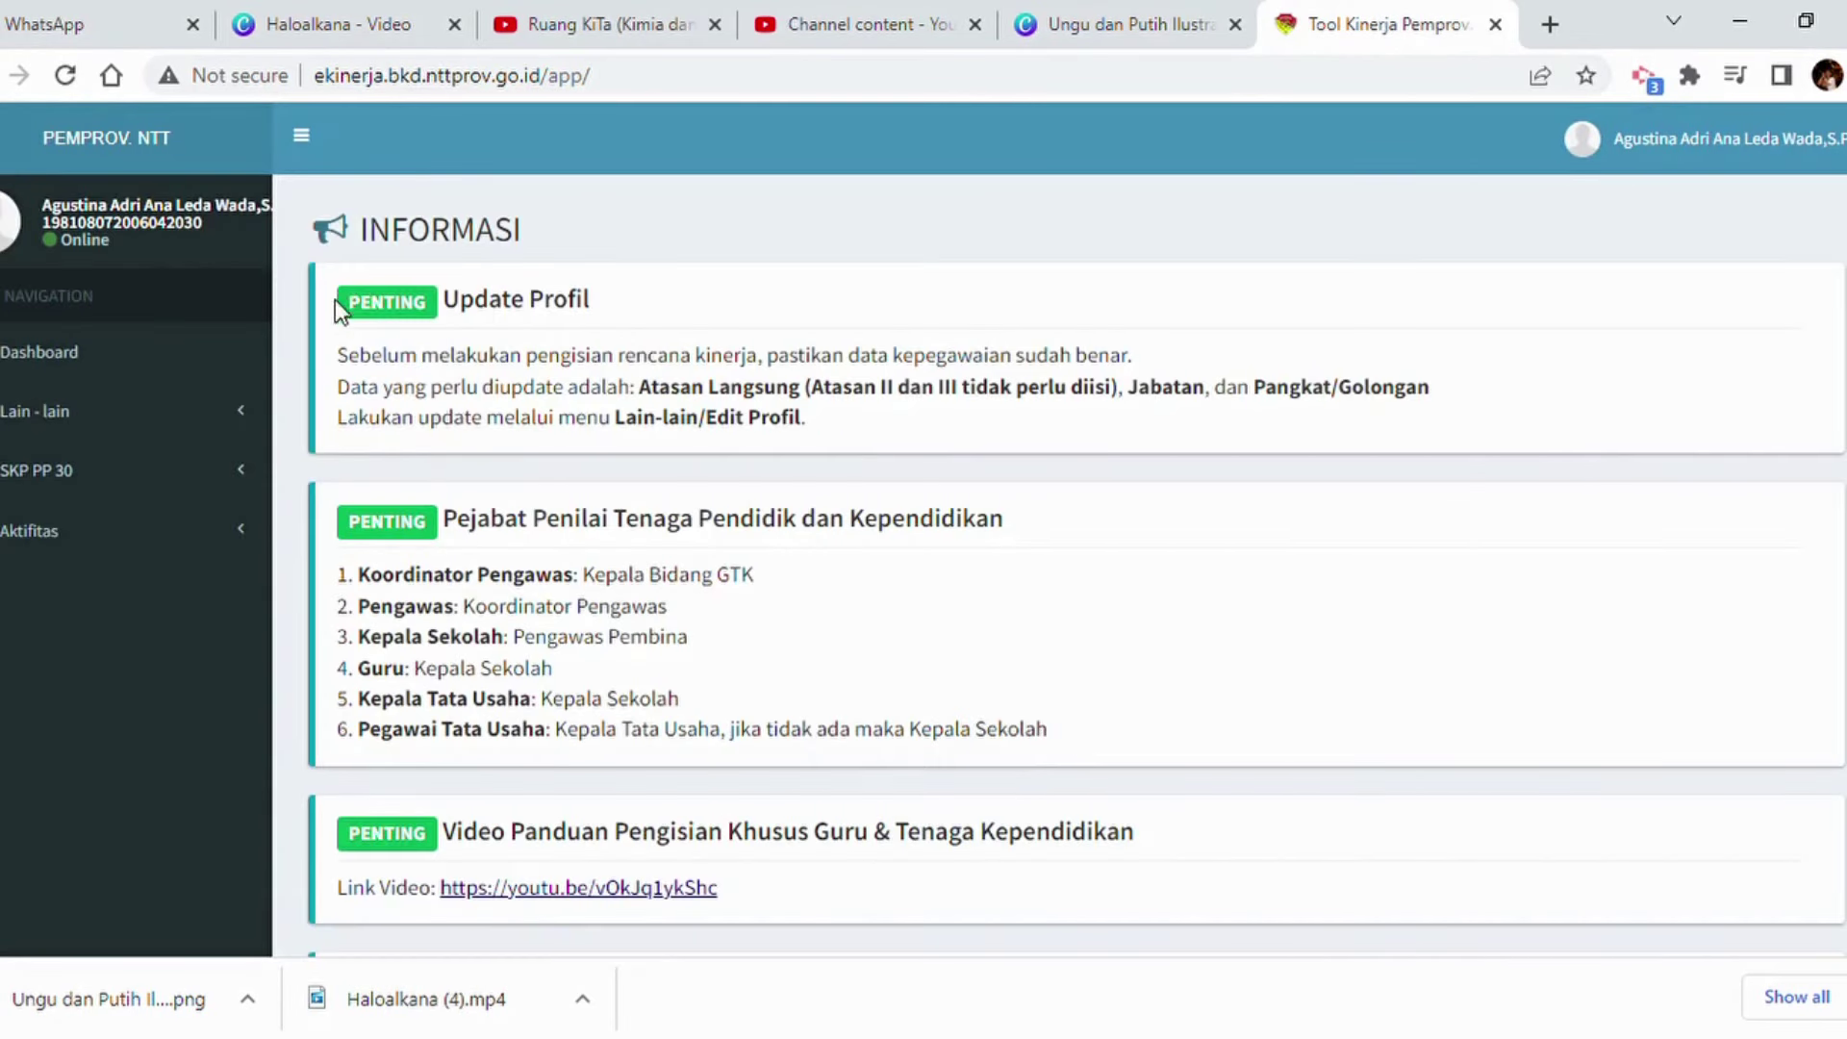
Expand Lain - lain, then choose Profile from the user-name menu to open Ubah Profile.
{"action": "scroll", "coordinate": [503, 404], "scroll_direction": "down", "scroll_amount": 5}
{"action": "scroll", "coordinate": [510, 453], "scroll_direction": "up", "scroll_amount": 5}
{"action": "left_click", "coordinate": [144, 425]}
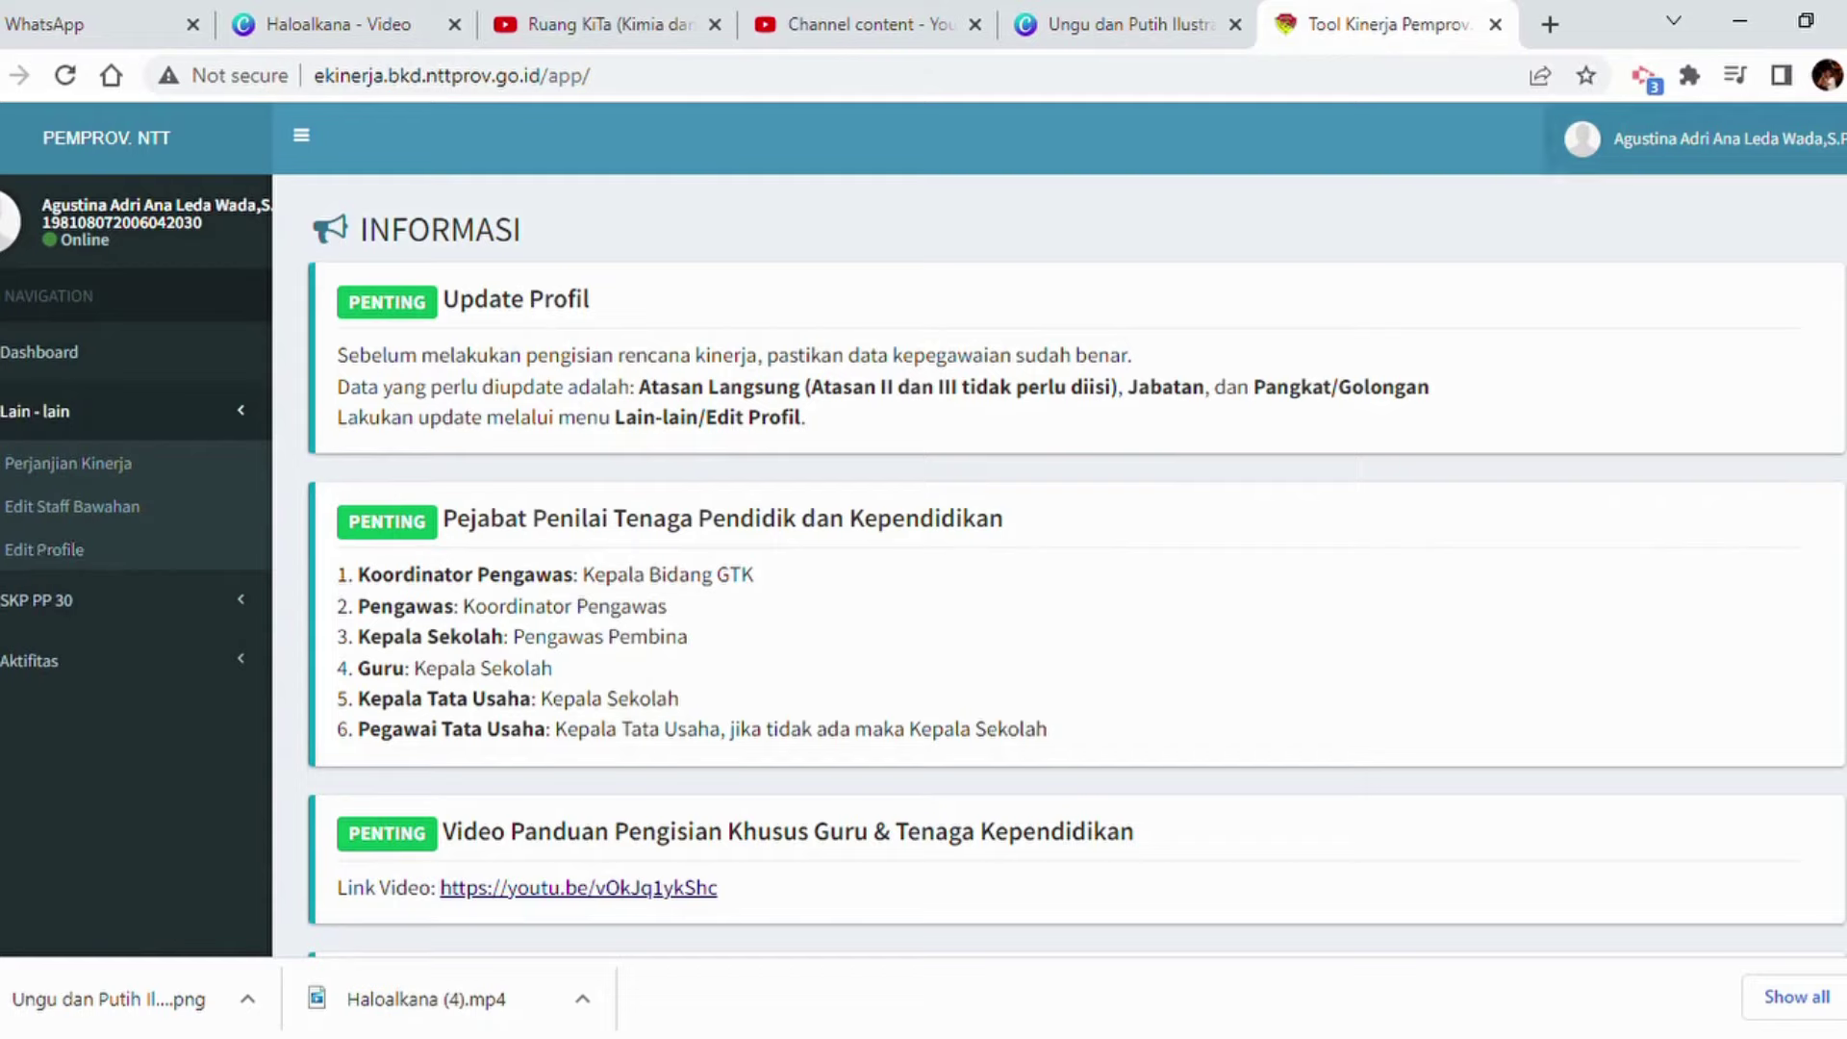
{"action": "left_click", "coordinate": [1703, 138]}
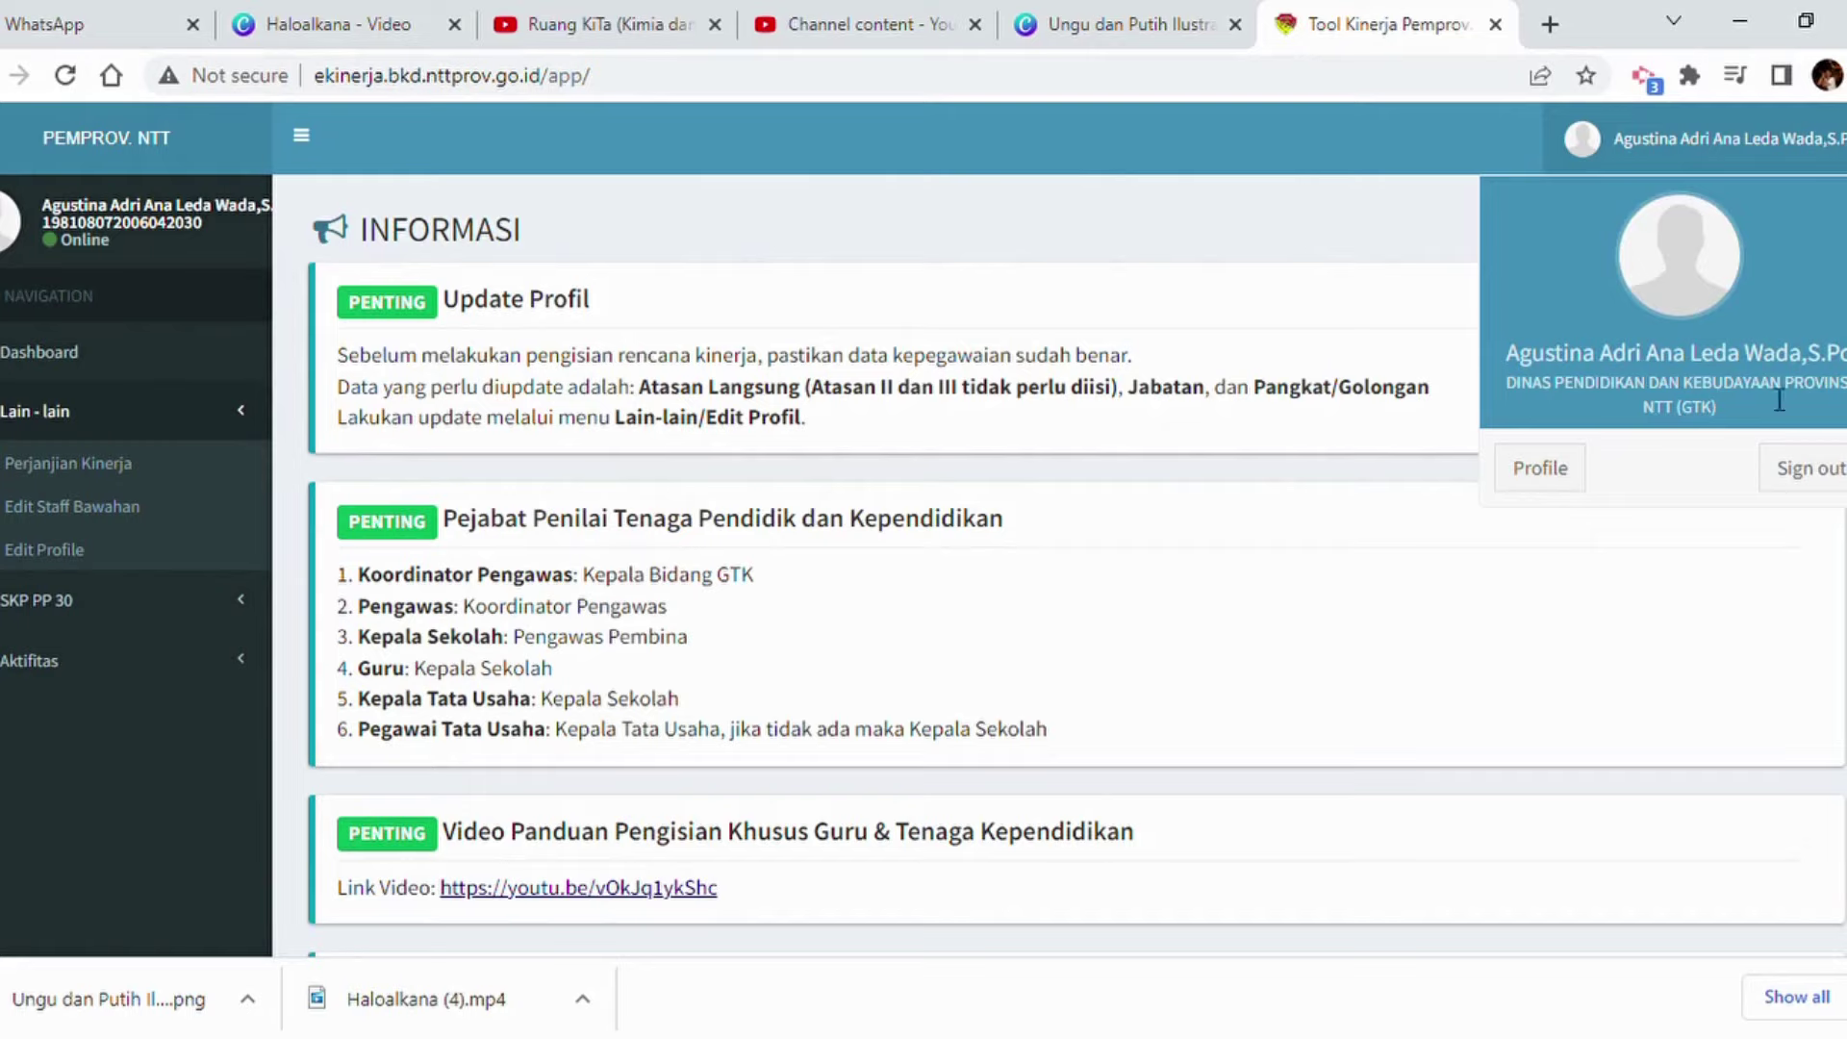
{"action": "left_click", "coordinate": [1542, 476]}
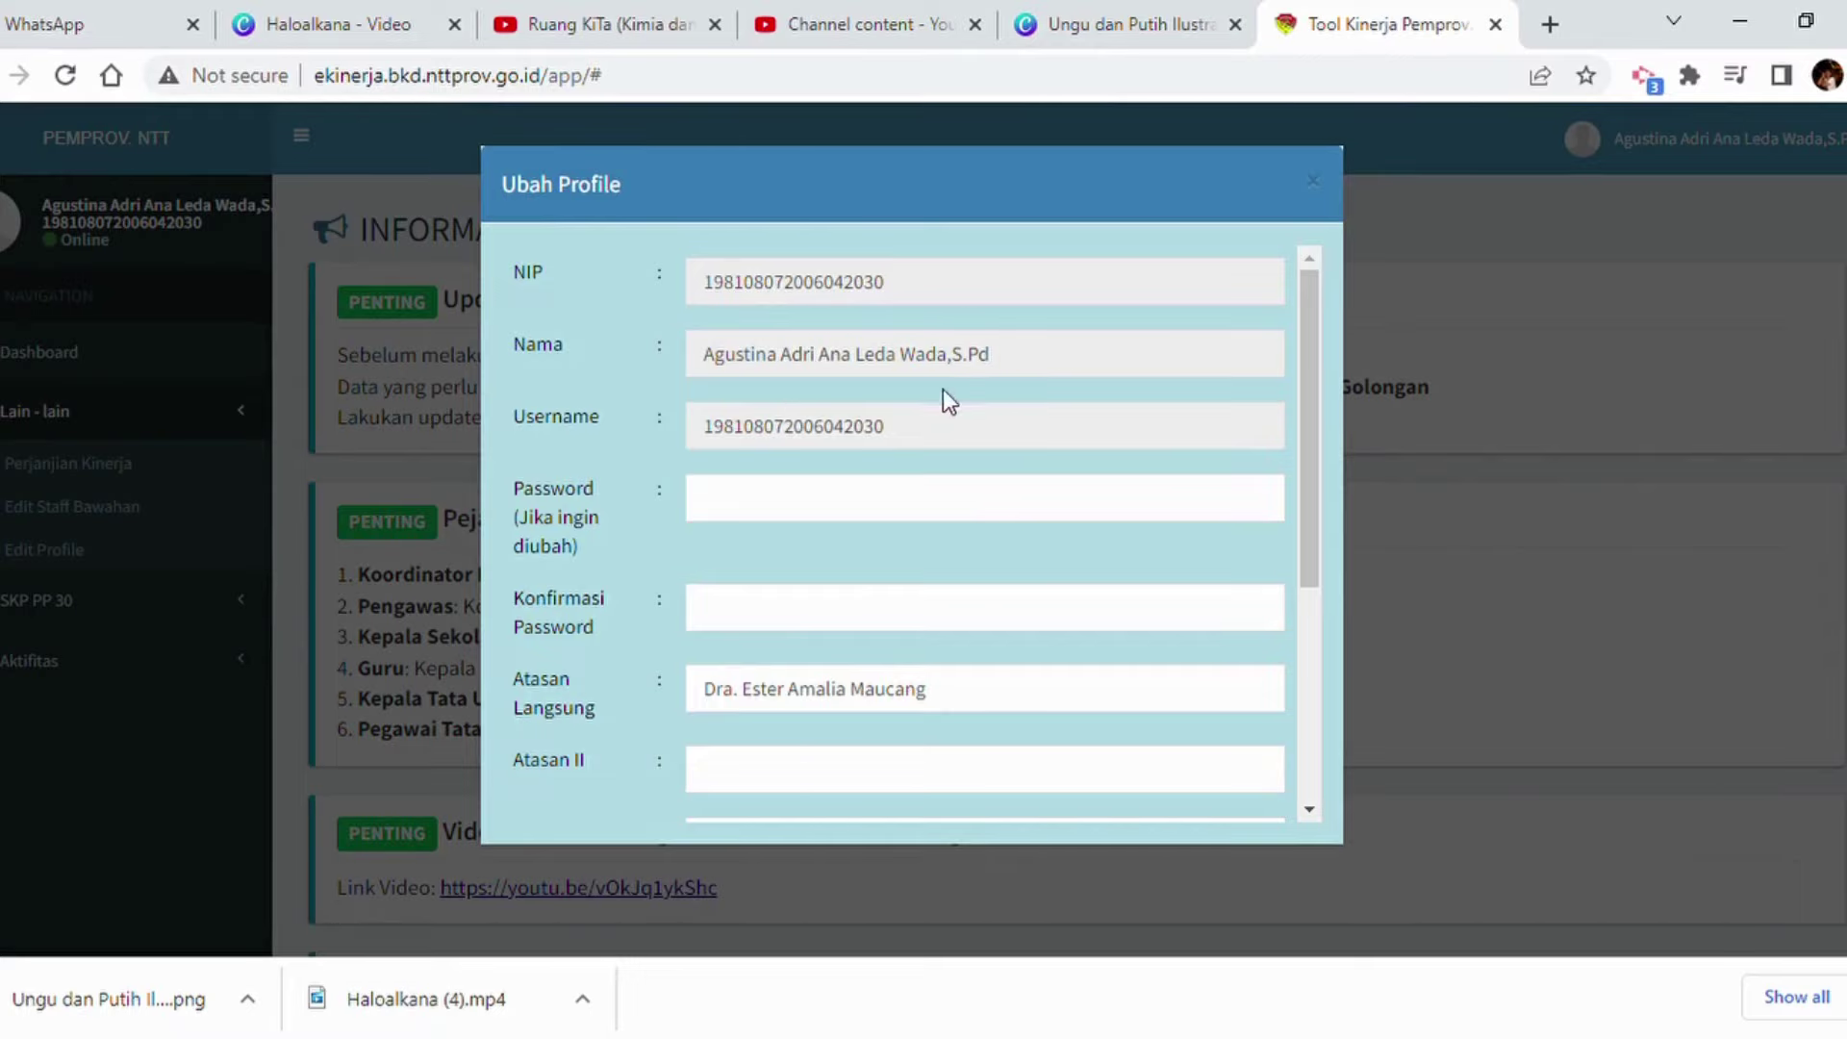
{"action": "scroll", "coordinate": [848, 528], "scroll_direction": "down", "scroll_amount": 2}
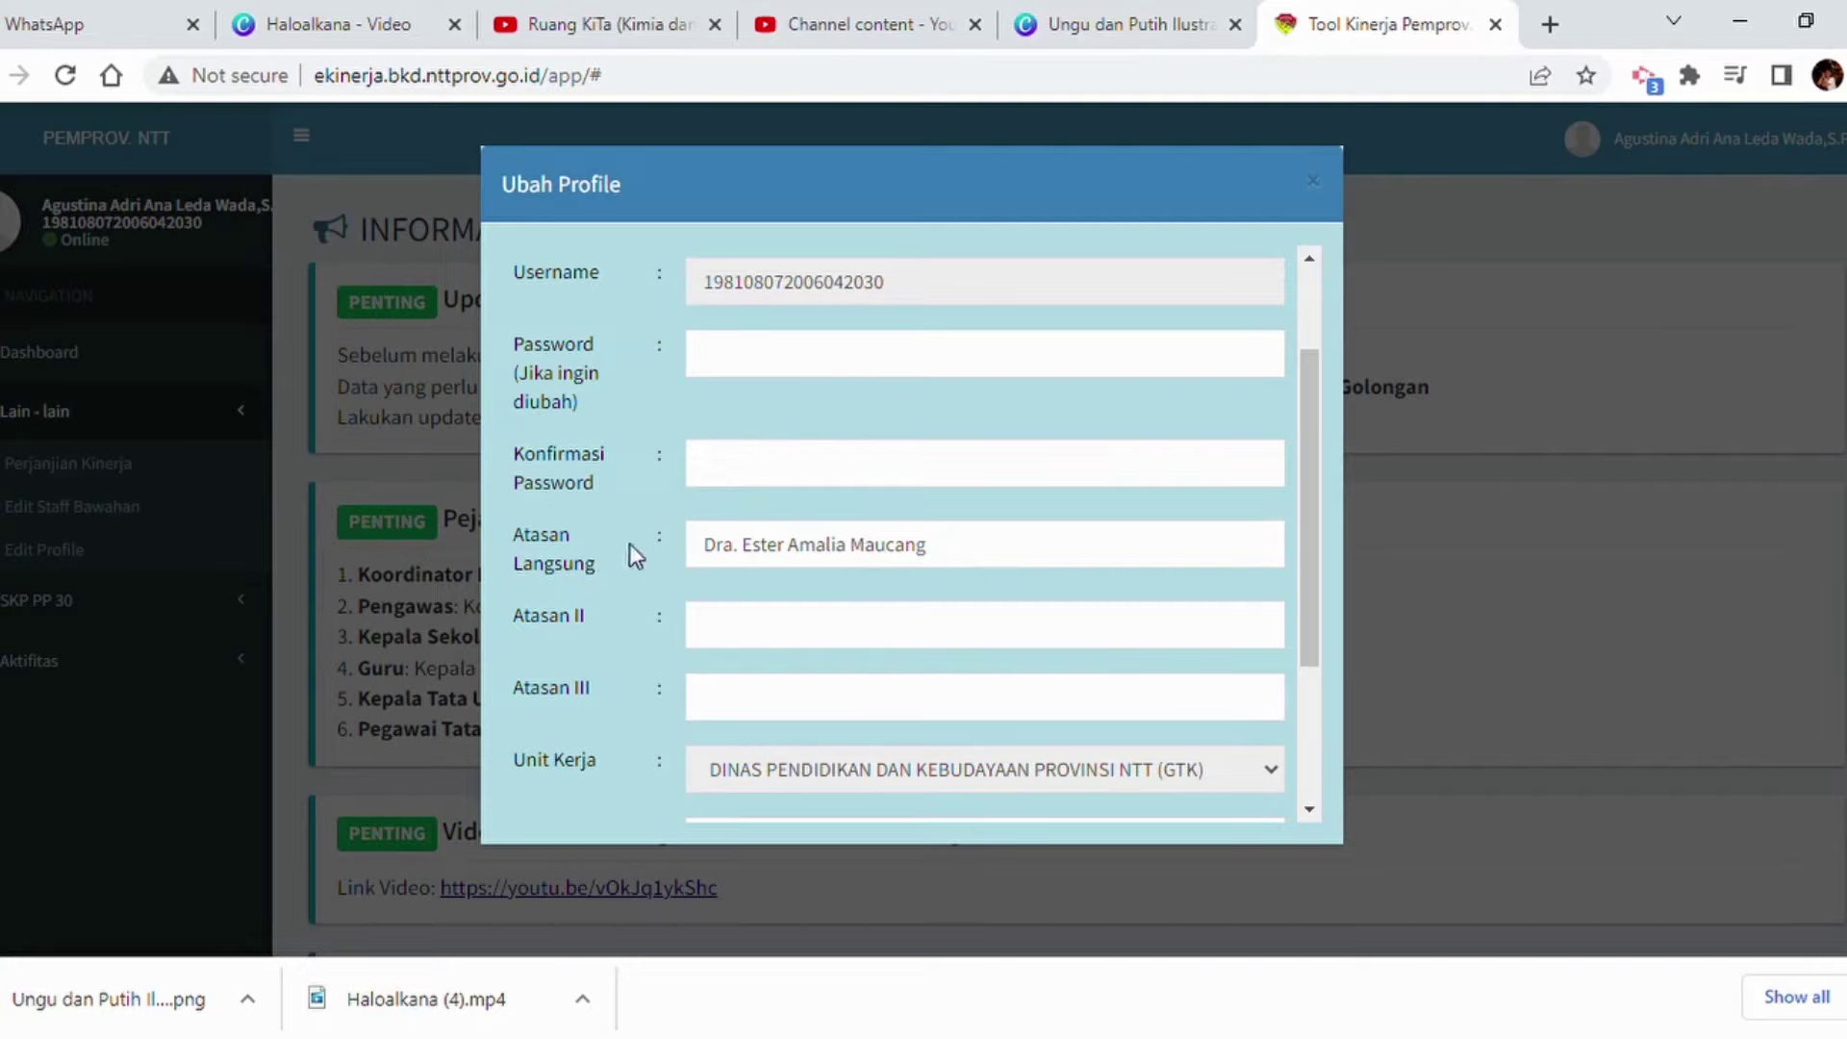
Replace Atasan Langsung with the supervisor's staff record found by part of the surname, then check Jabatan Guru Muda.
{"action": "left_click", "coordinate": [1014, 565]}
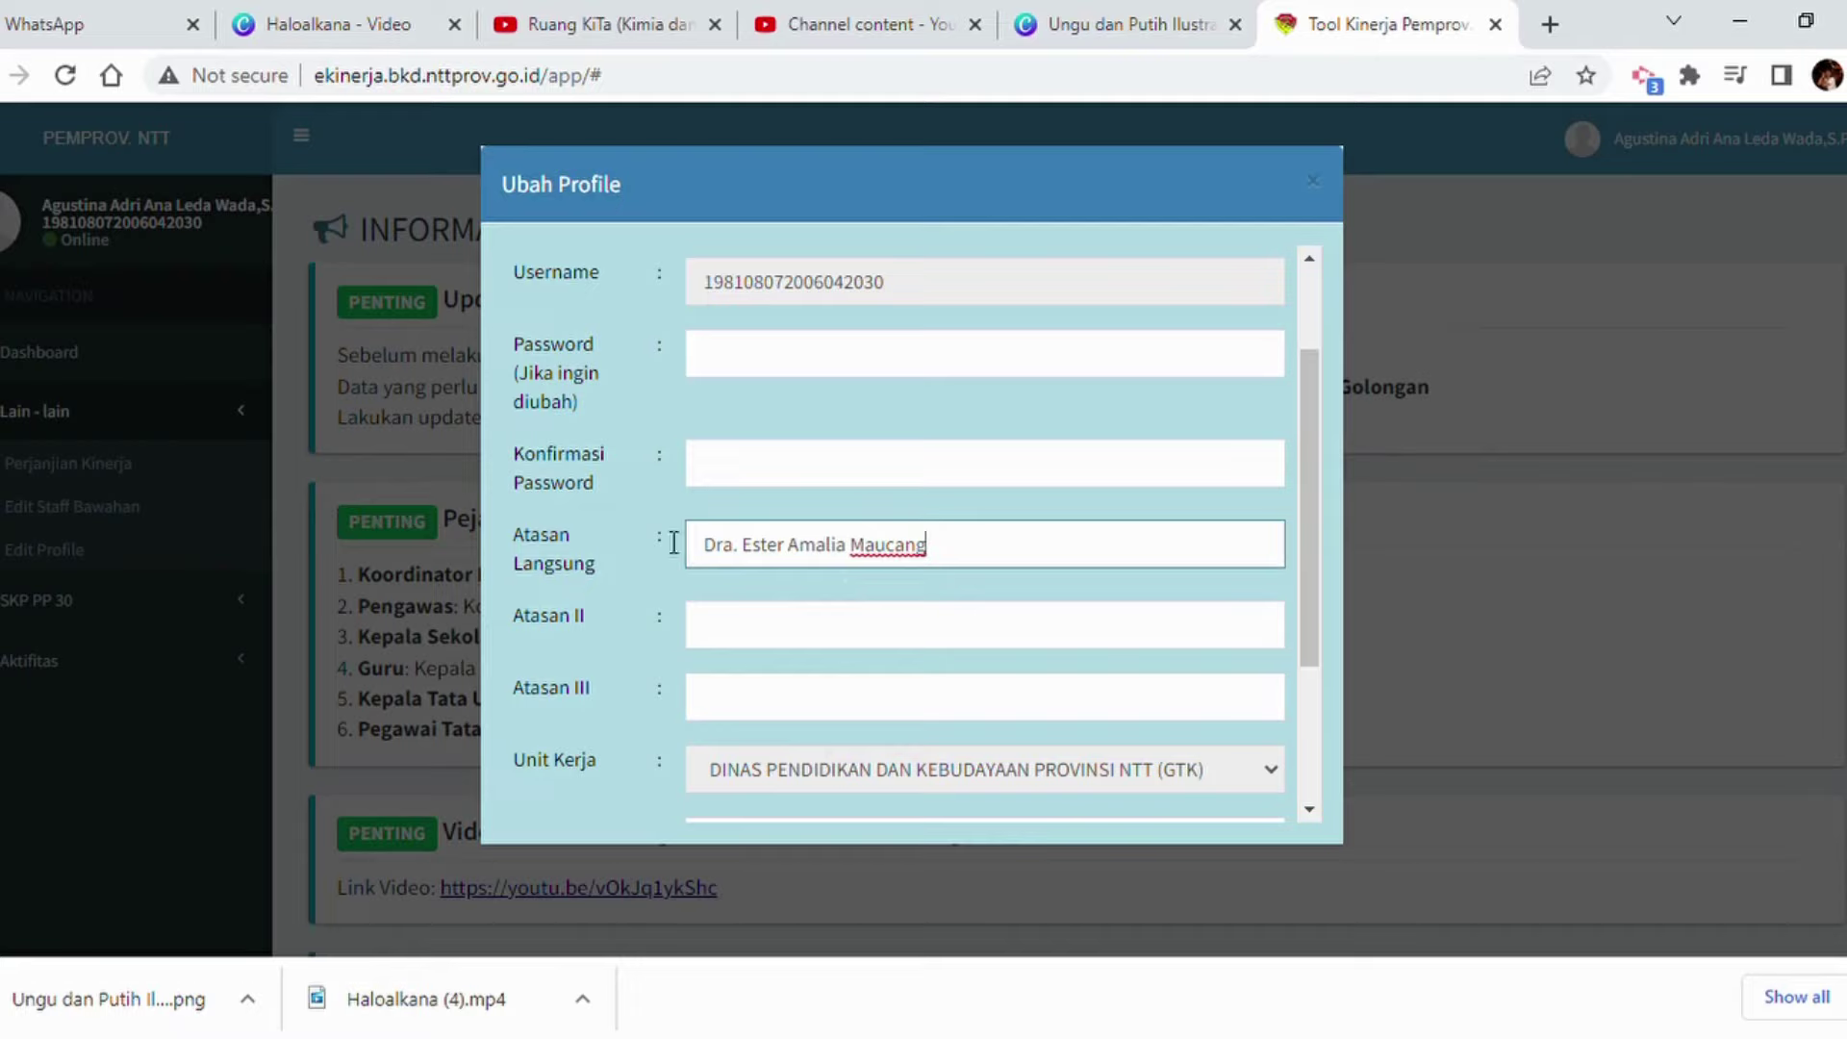
{"action": "left_click_drag", "start_coordinate": [947, 564], "coordinate": [705, 571]}
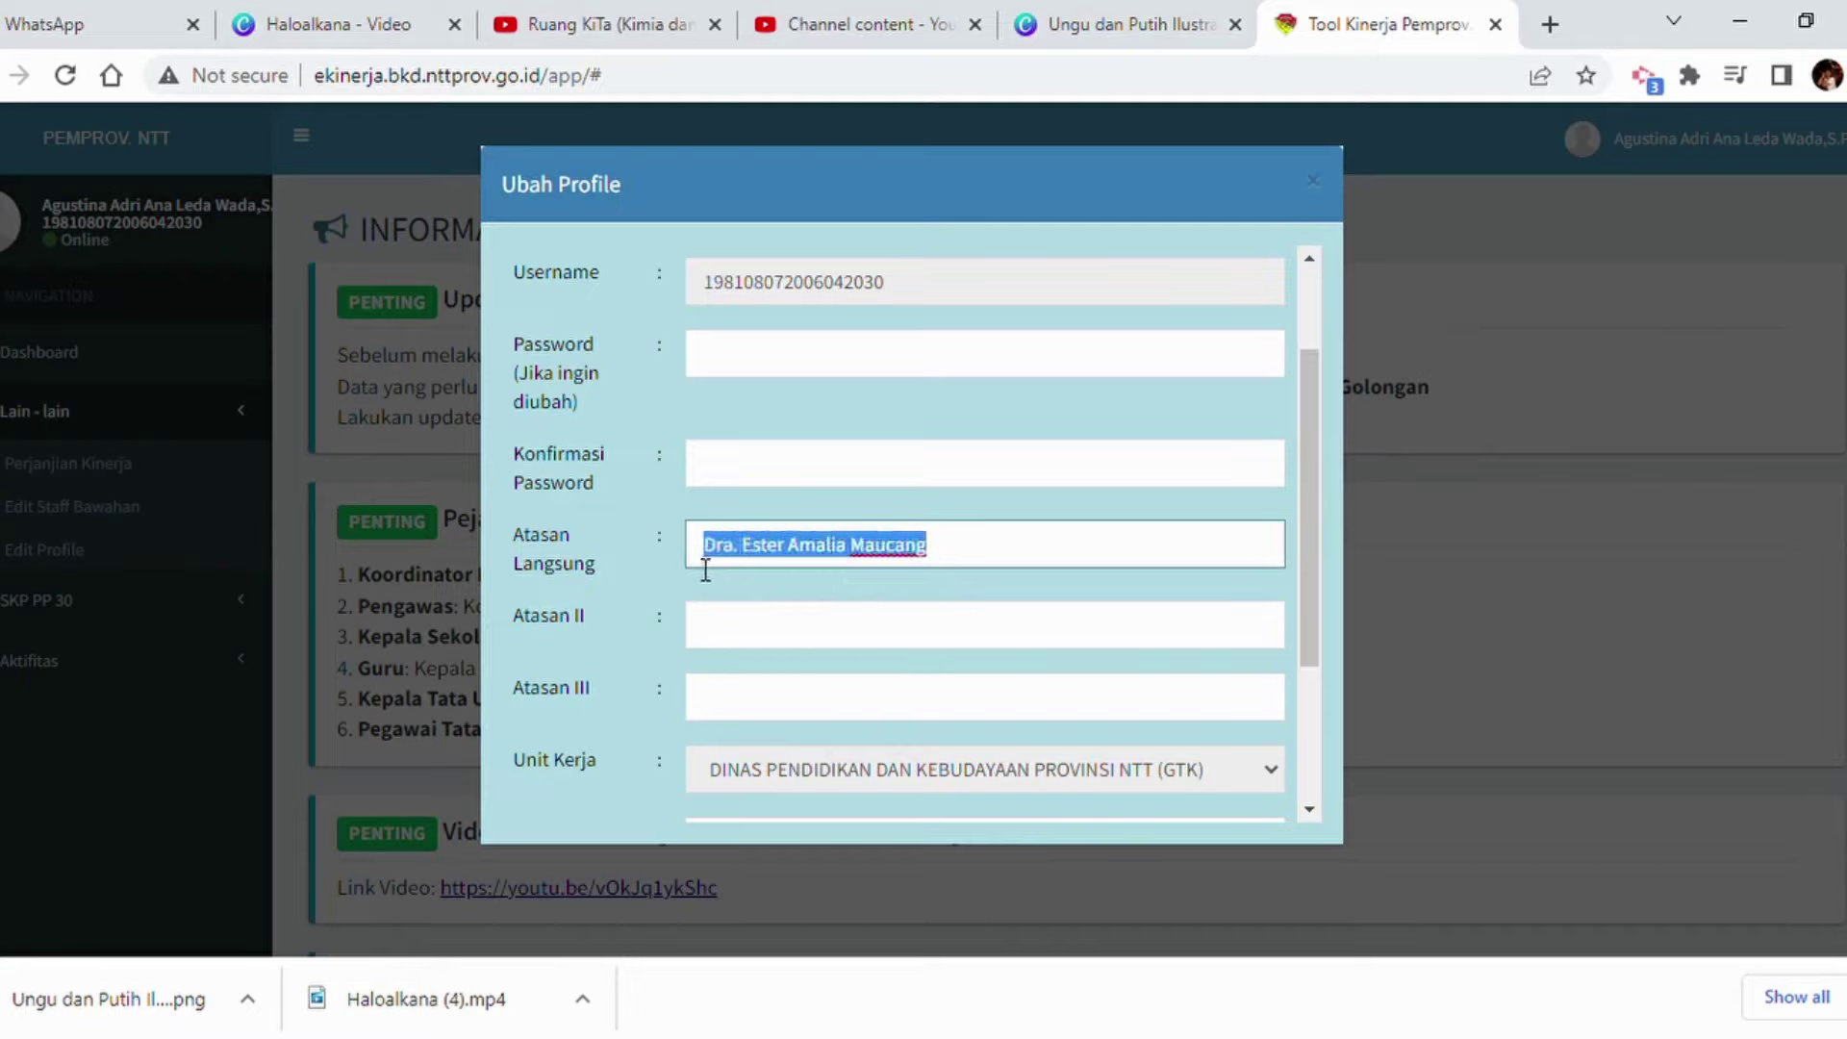
{"action": "type", "text": "Mau"}
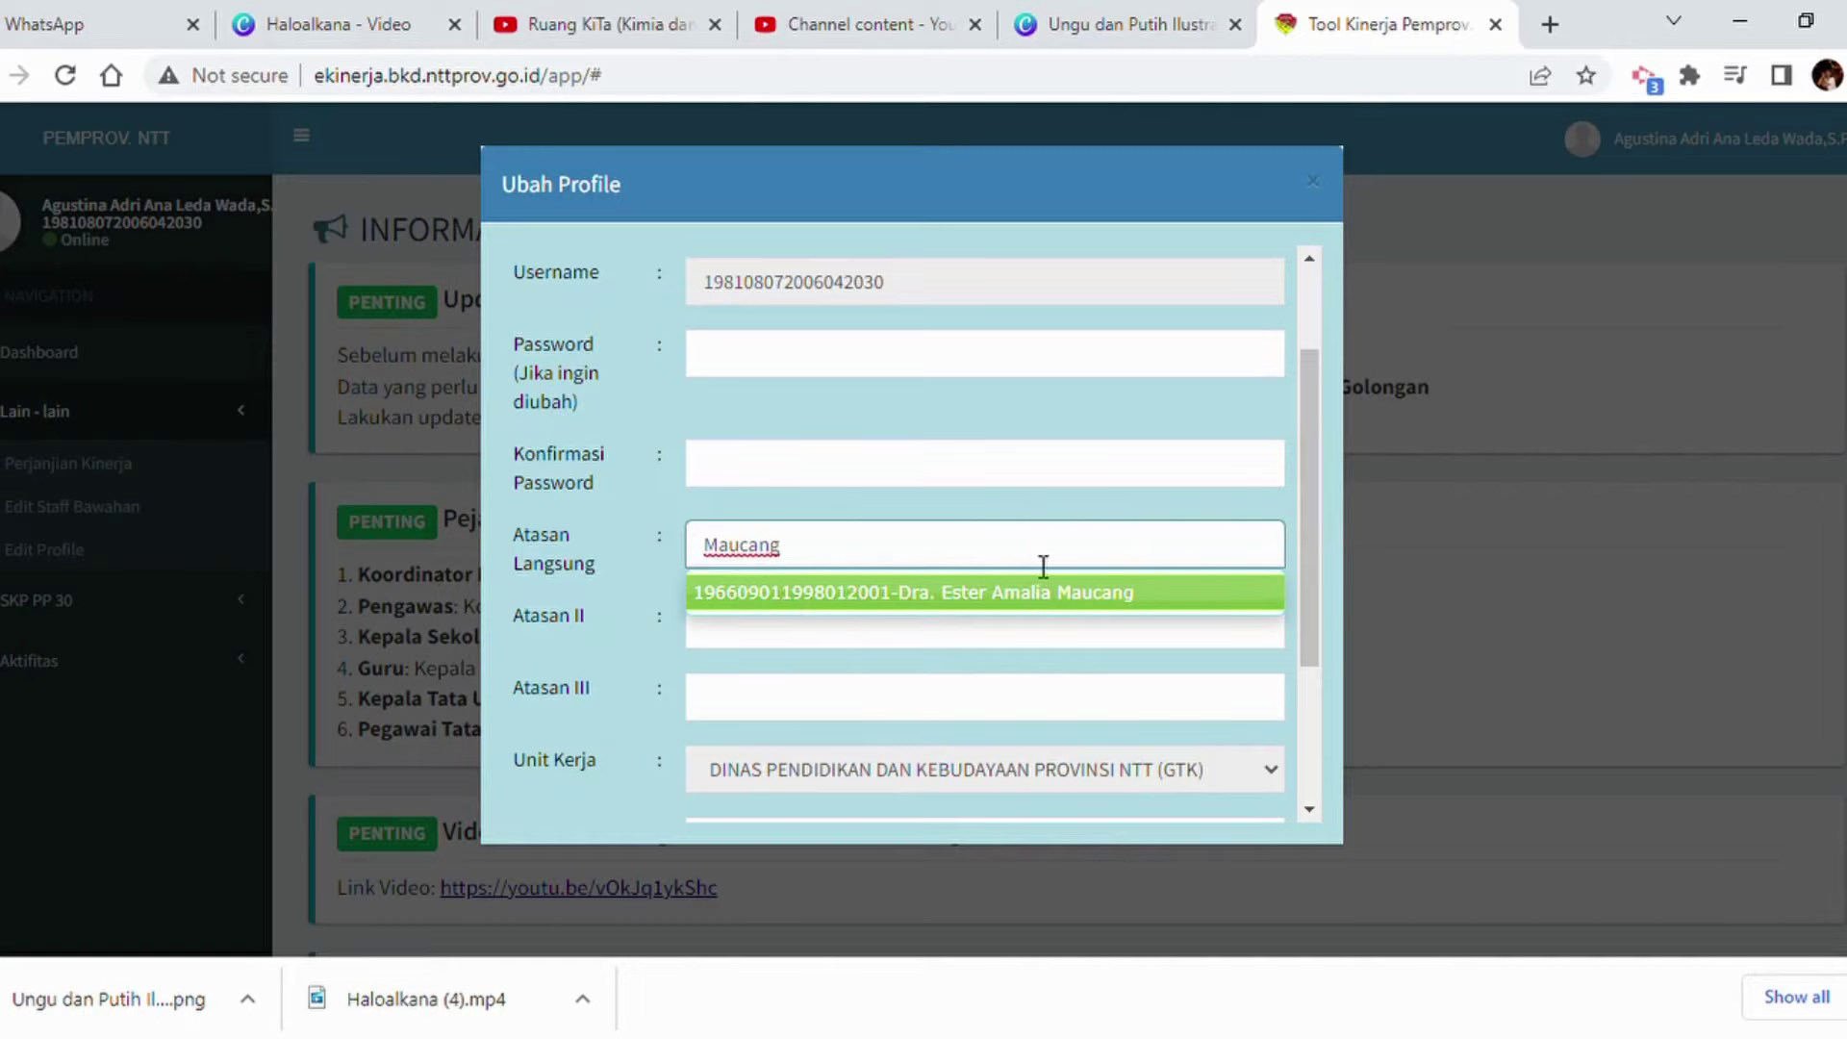
{"action": "left_click", "coordinate": [1053, 598]}
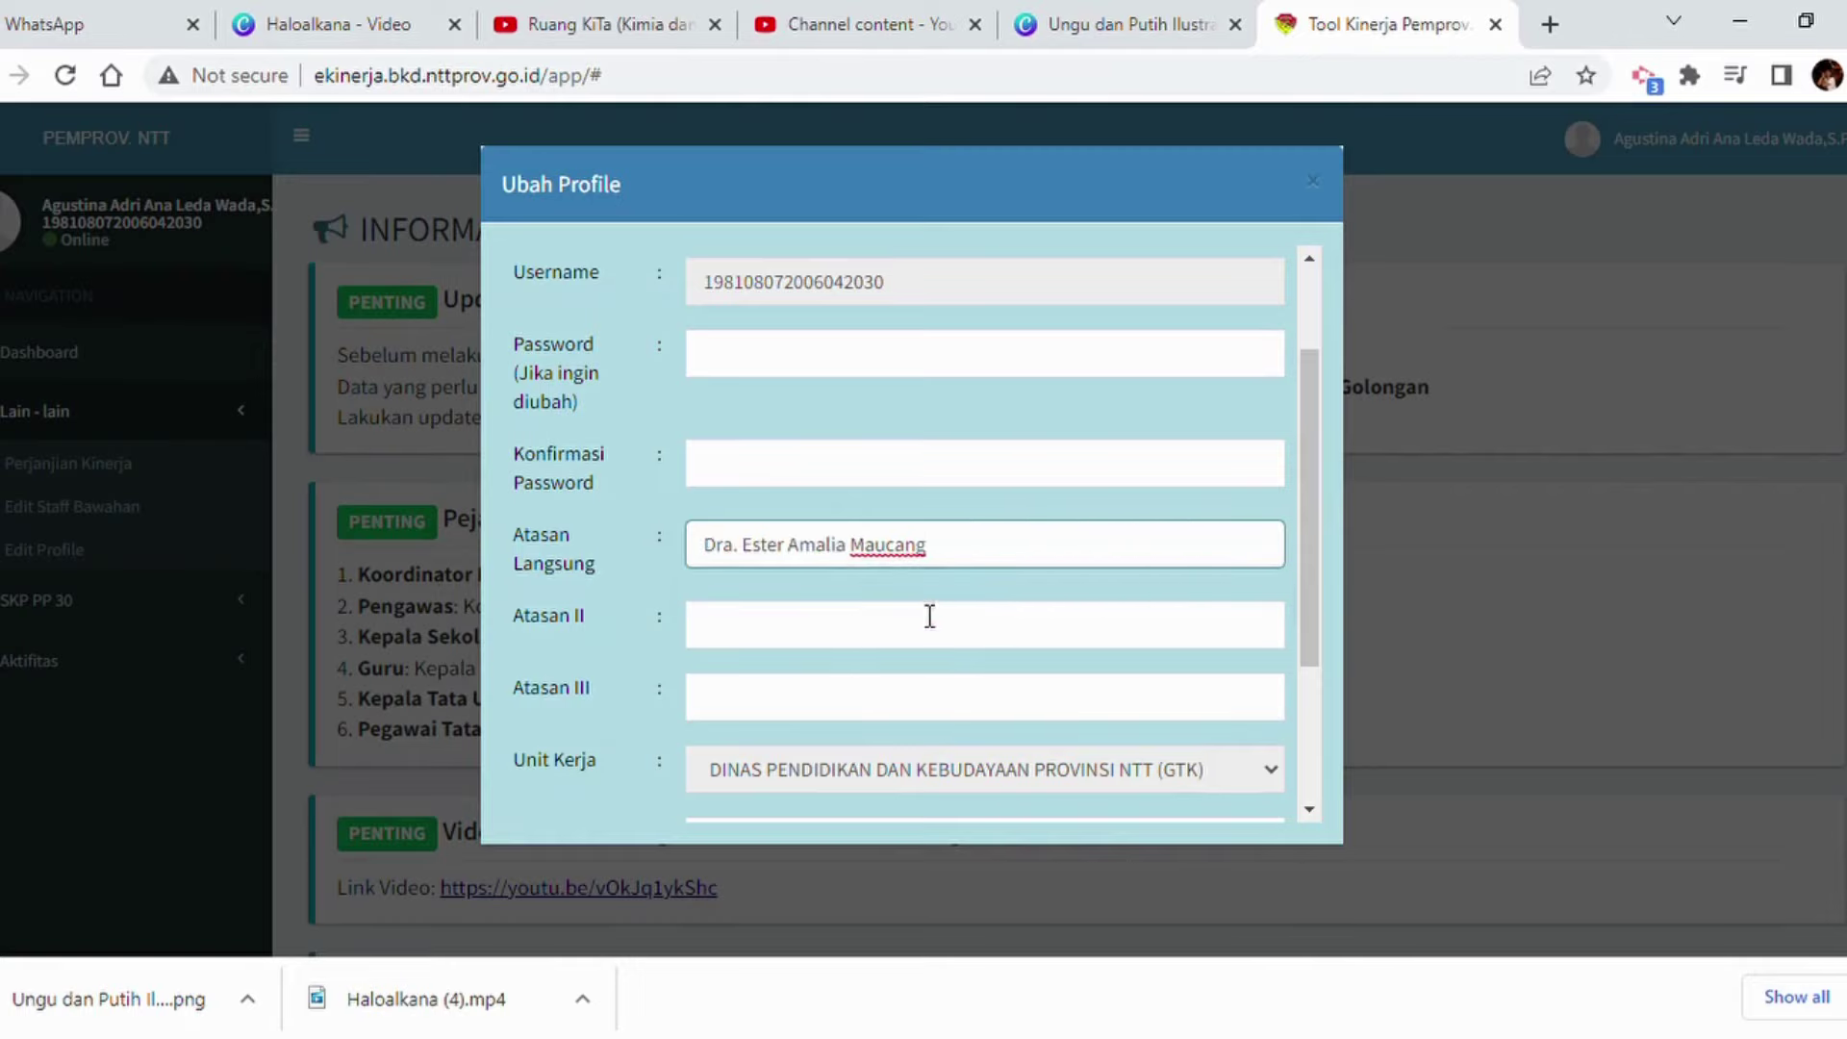
{"action": "left_click", "coordinate": [827, 639]}
{"action": "left_click", "coordinate": [769, 712]}
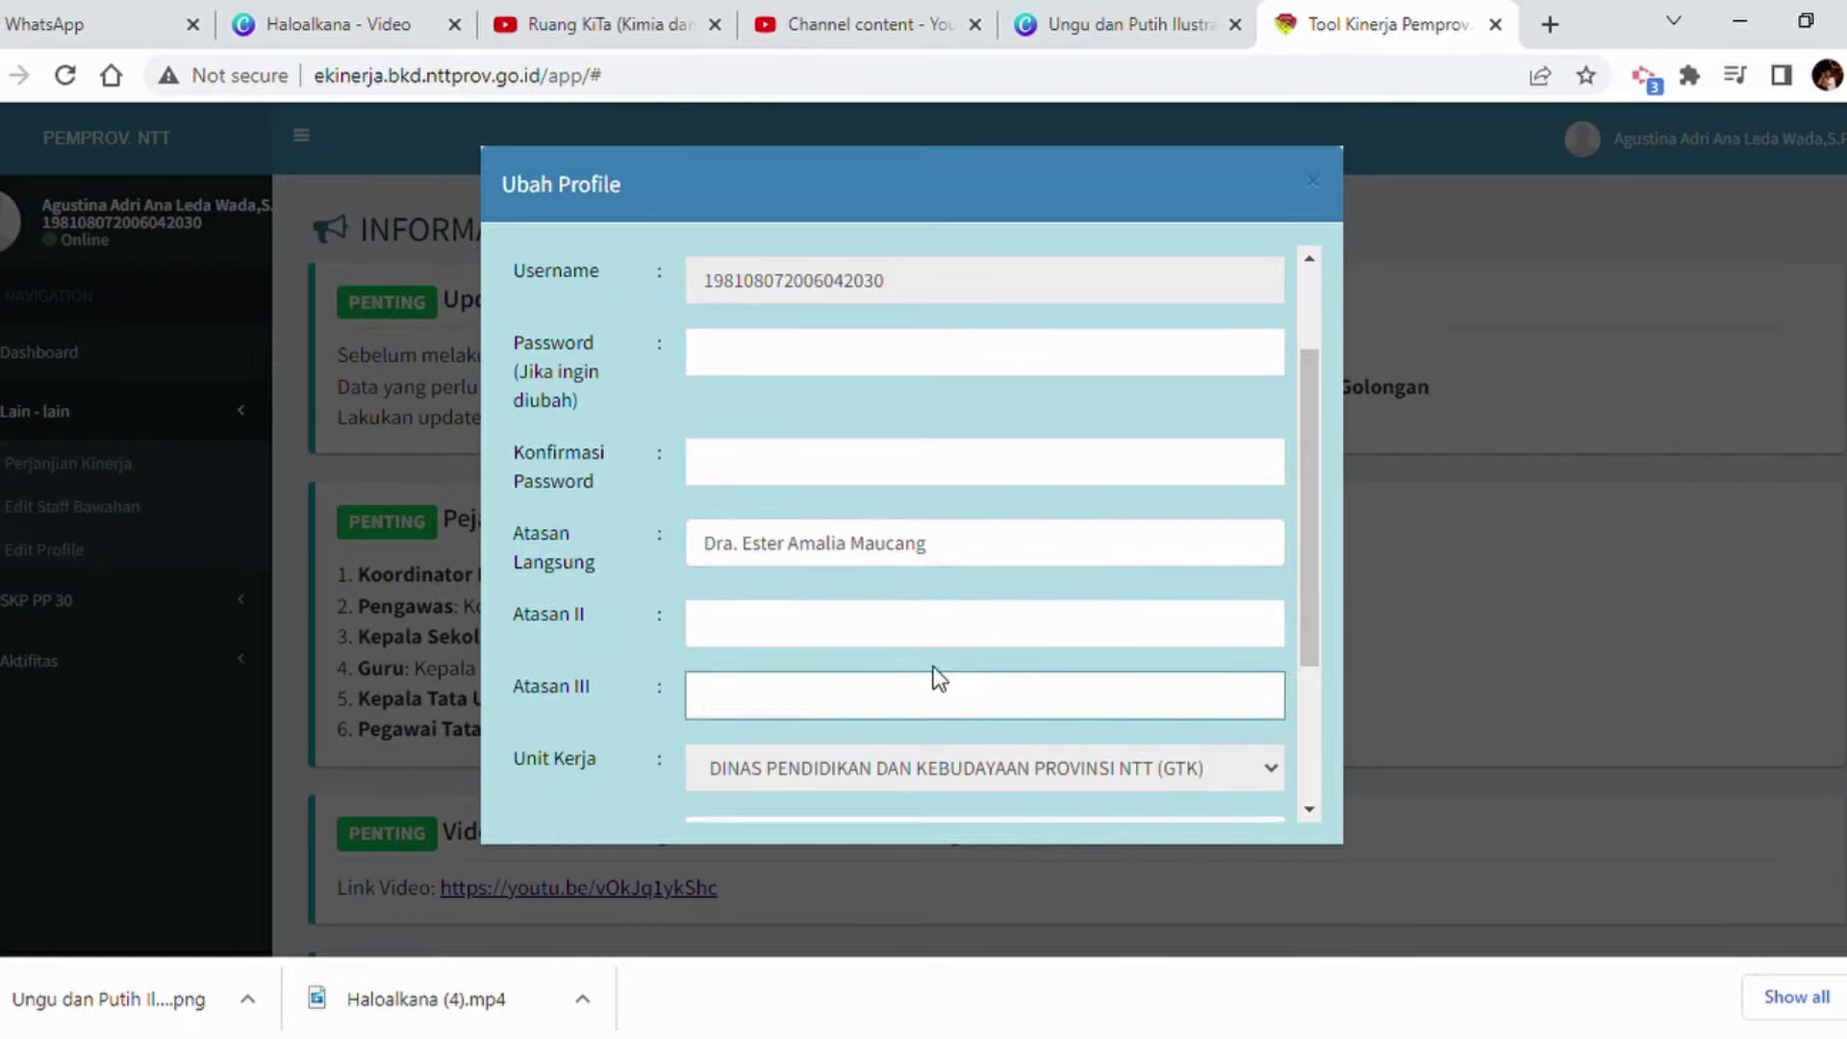
{"action": "scroll", "coordinate": [938, 678], "scroll_direction": "down", "scroll_amount": 3}
{"action": "left_click", "coordinate": [849, 625]}
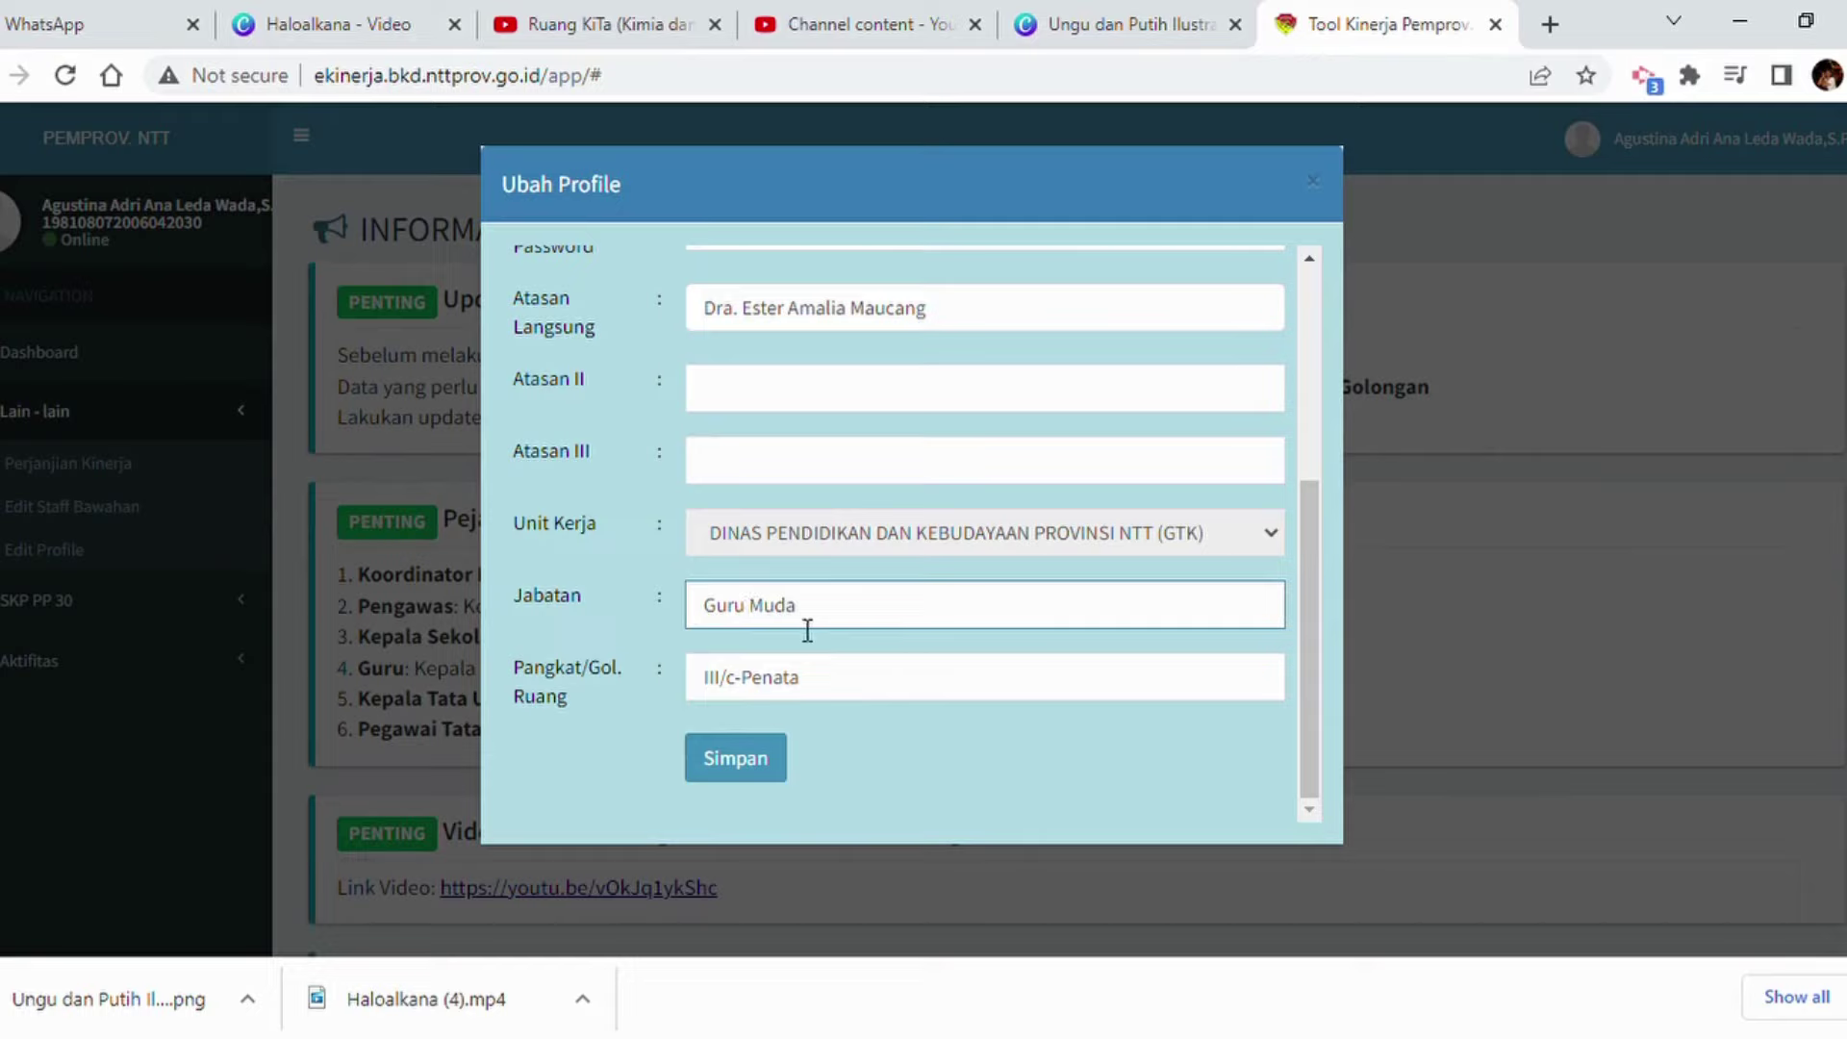
Change Pangkat/Gol. Ruang to III/d-Penata Muda Tk.1 and save the profile.
{"action": "left_click", "coordinate": [751, 693]}
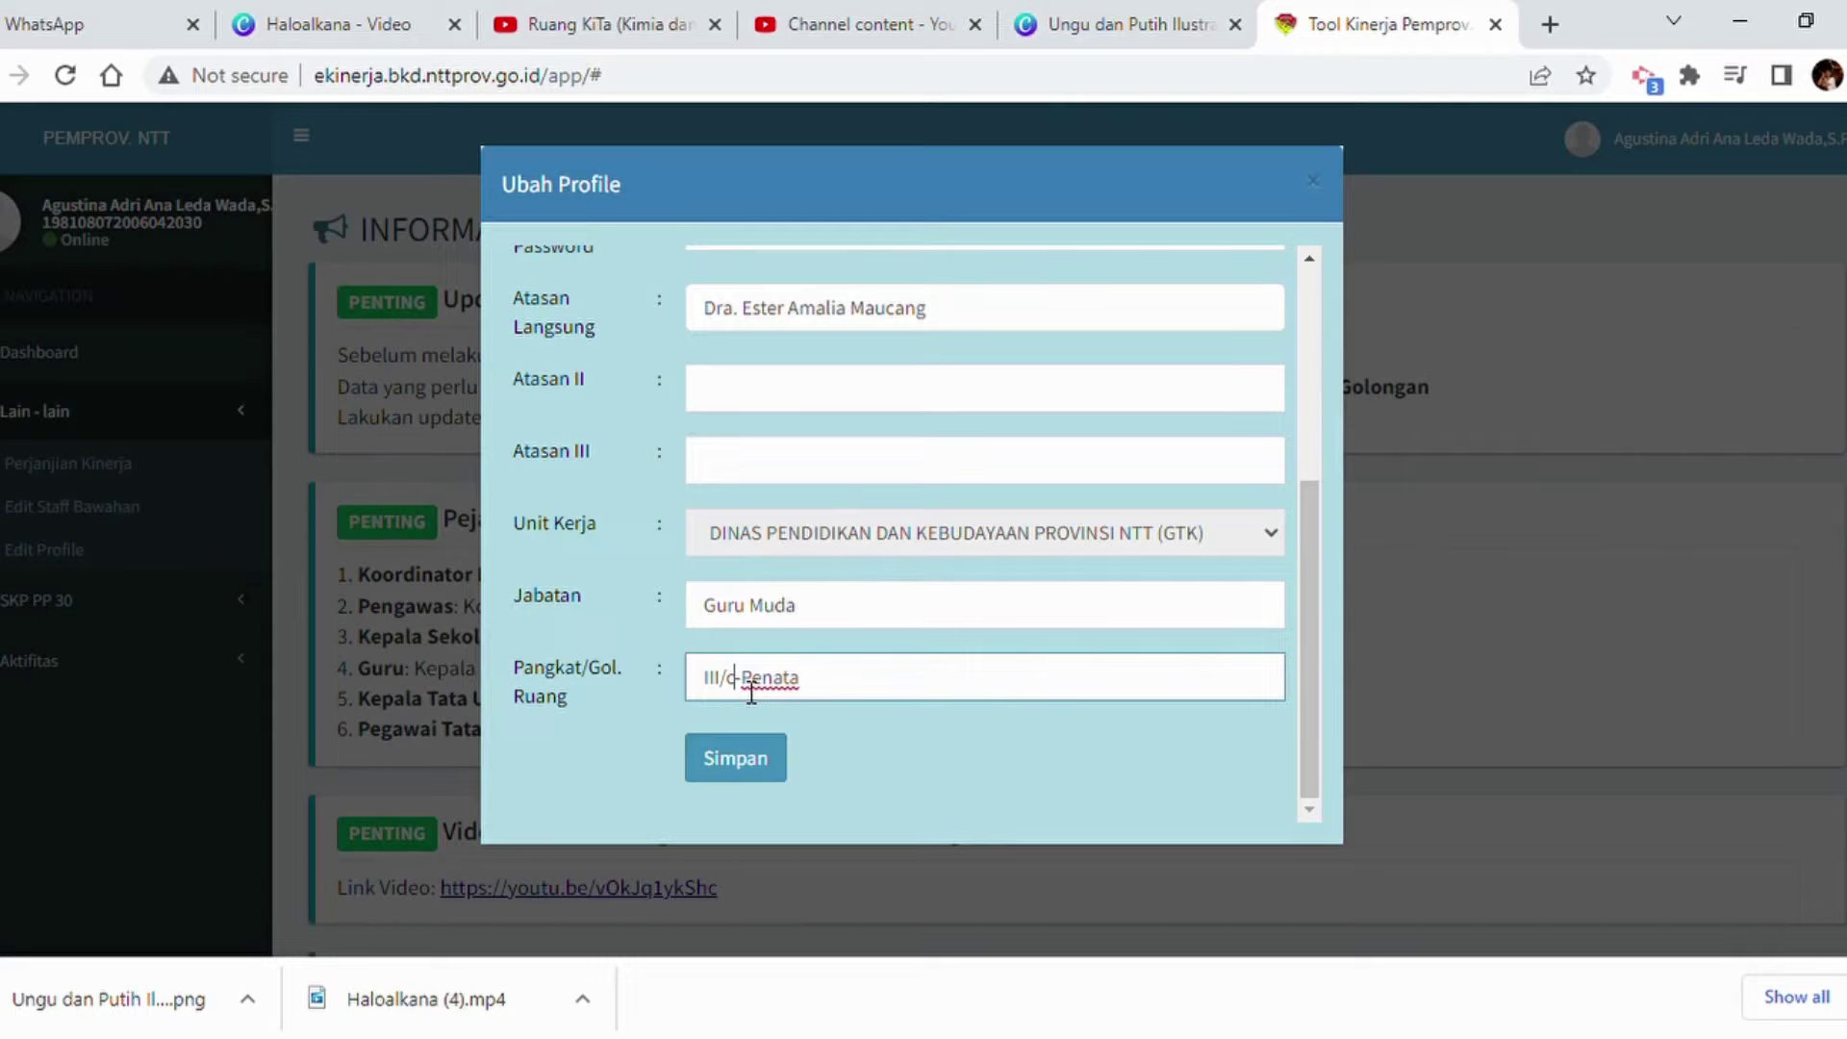
{"action": "key", "text": "BackSpace"}
{"action": "type", "text": "d"}
{"action": "type", "text": " Muda Tk.1"}
{"action": "left_click", "coordinate": [731, 760]}
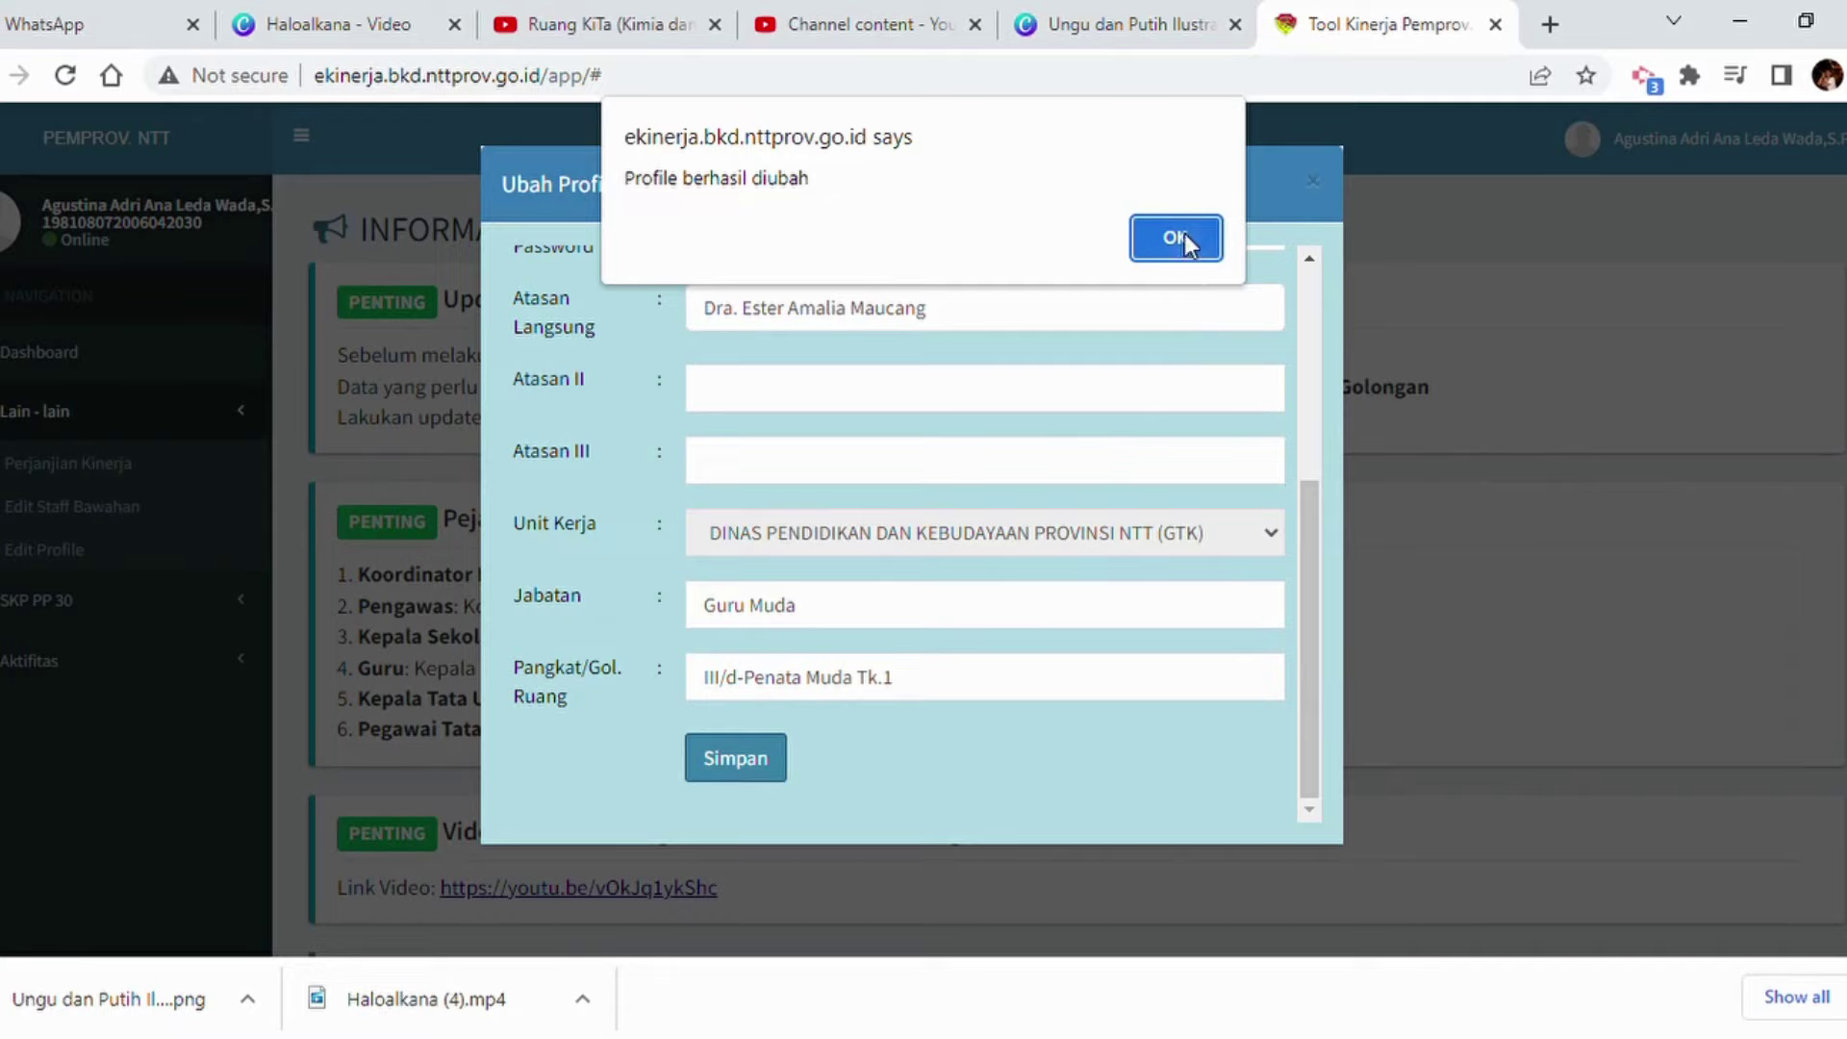
{"action": "left_click", "coordinate": [1184, 237]}
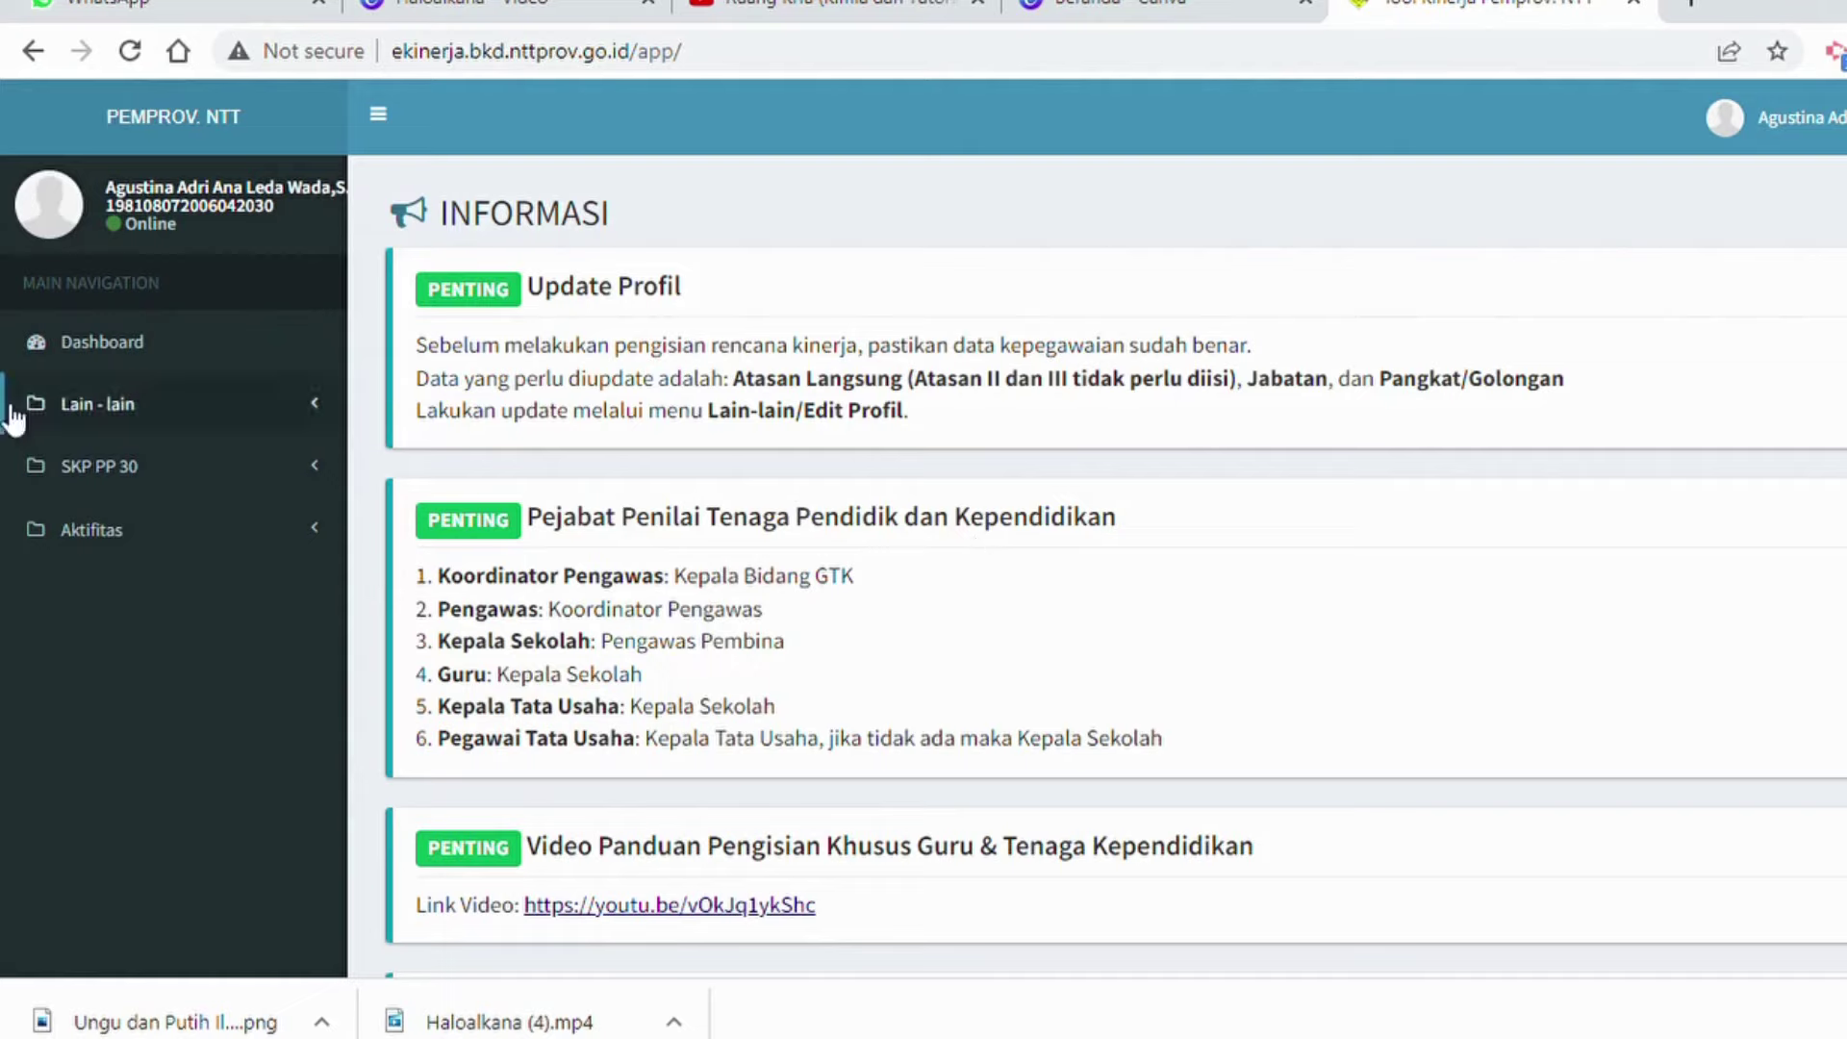
Open Rencana SKP JA/JF under SKP PP 30 in the sidebar.
{"action": "left_click", "coordinate": [88, 481]}
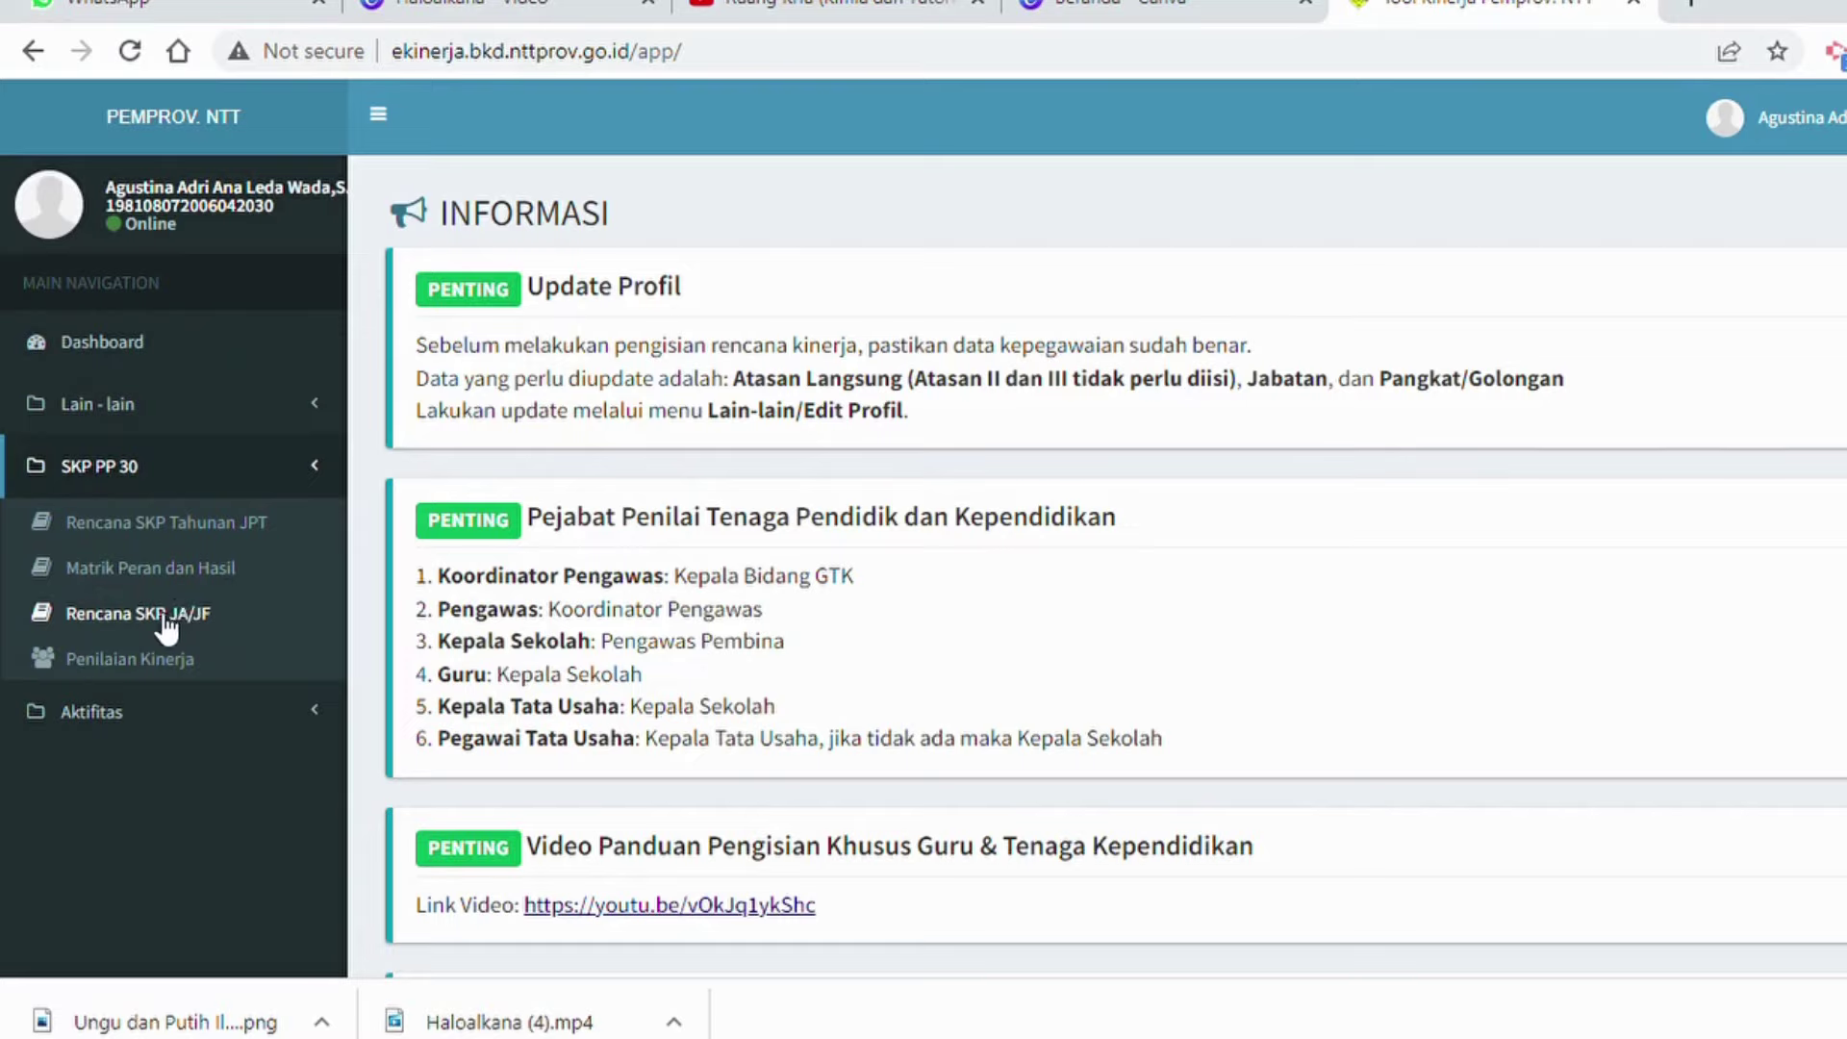
{"action": "left_click", "coordinate": [166, 626]}
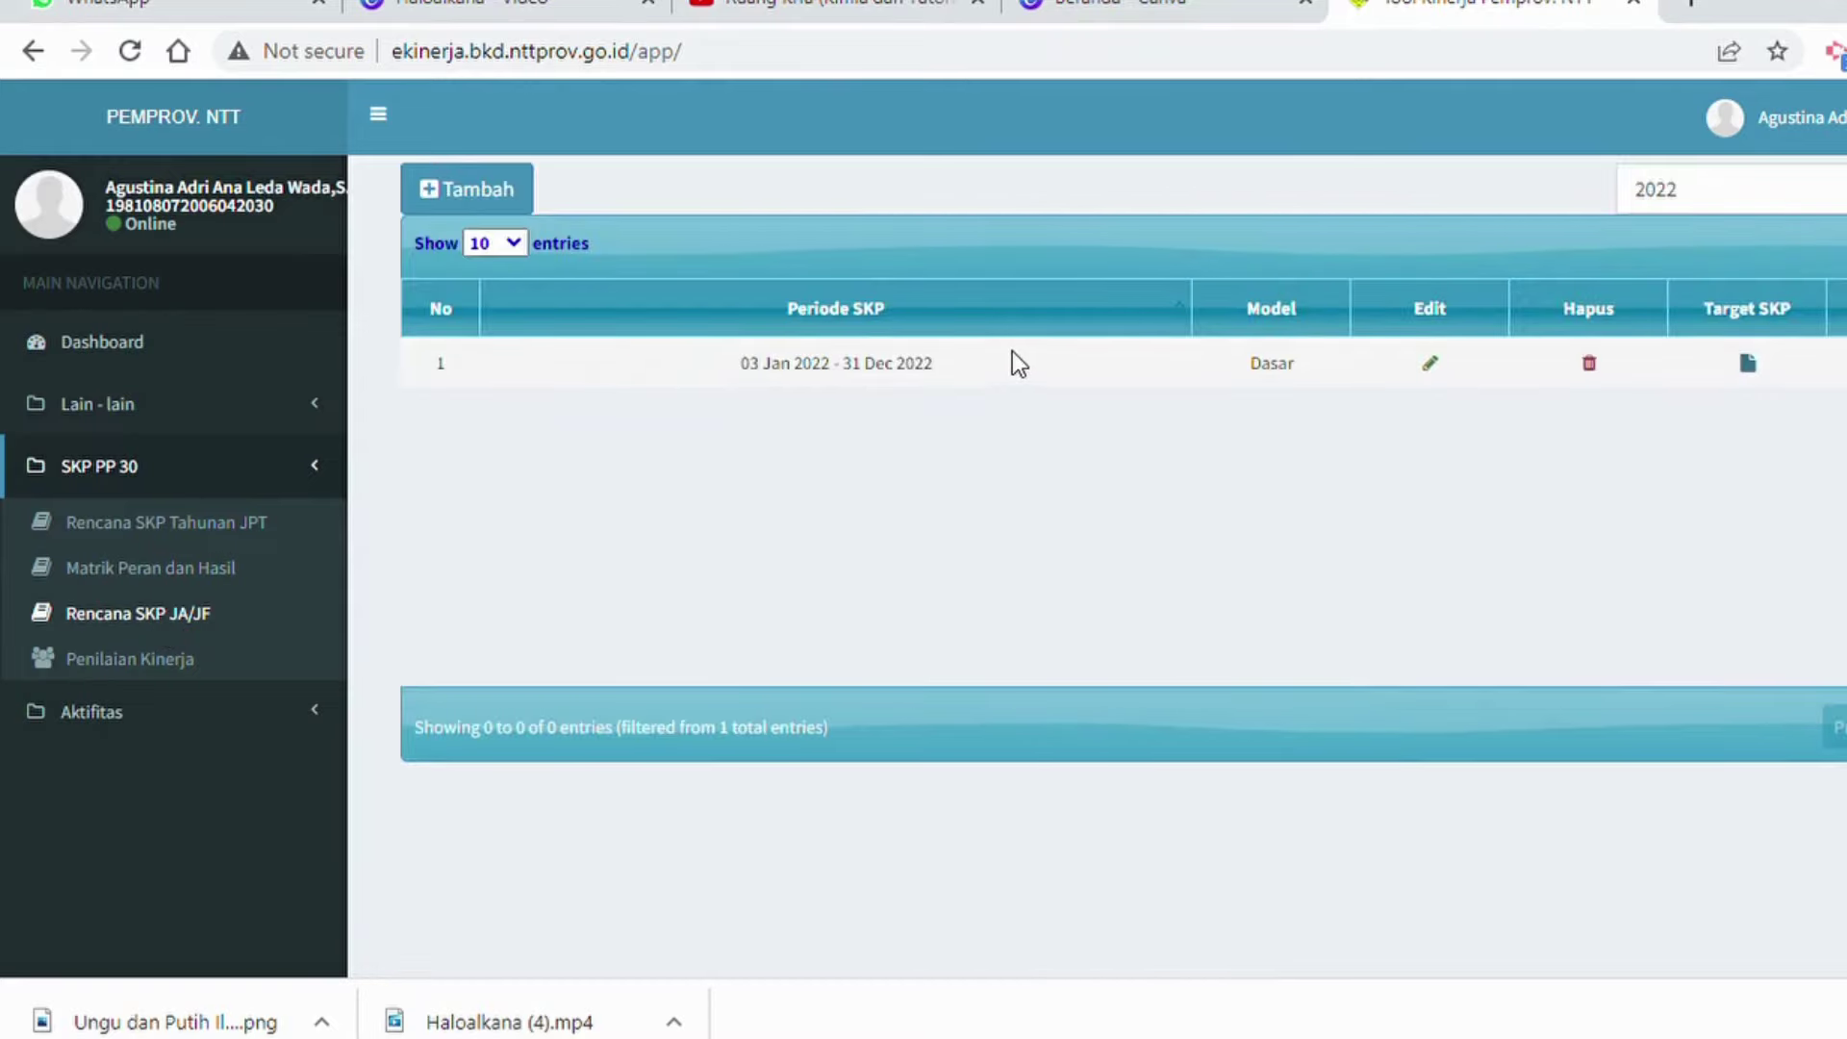
Save an SKP period from 2022-01-03 to 2022-12-31 with Model Dasar/Basic.
{"action": "left_click", "coordinate": [456, 181]}
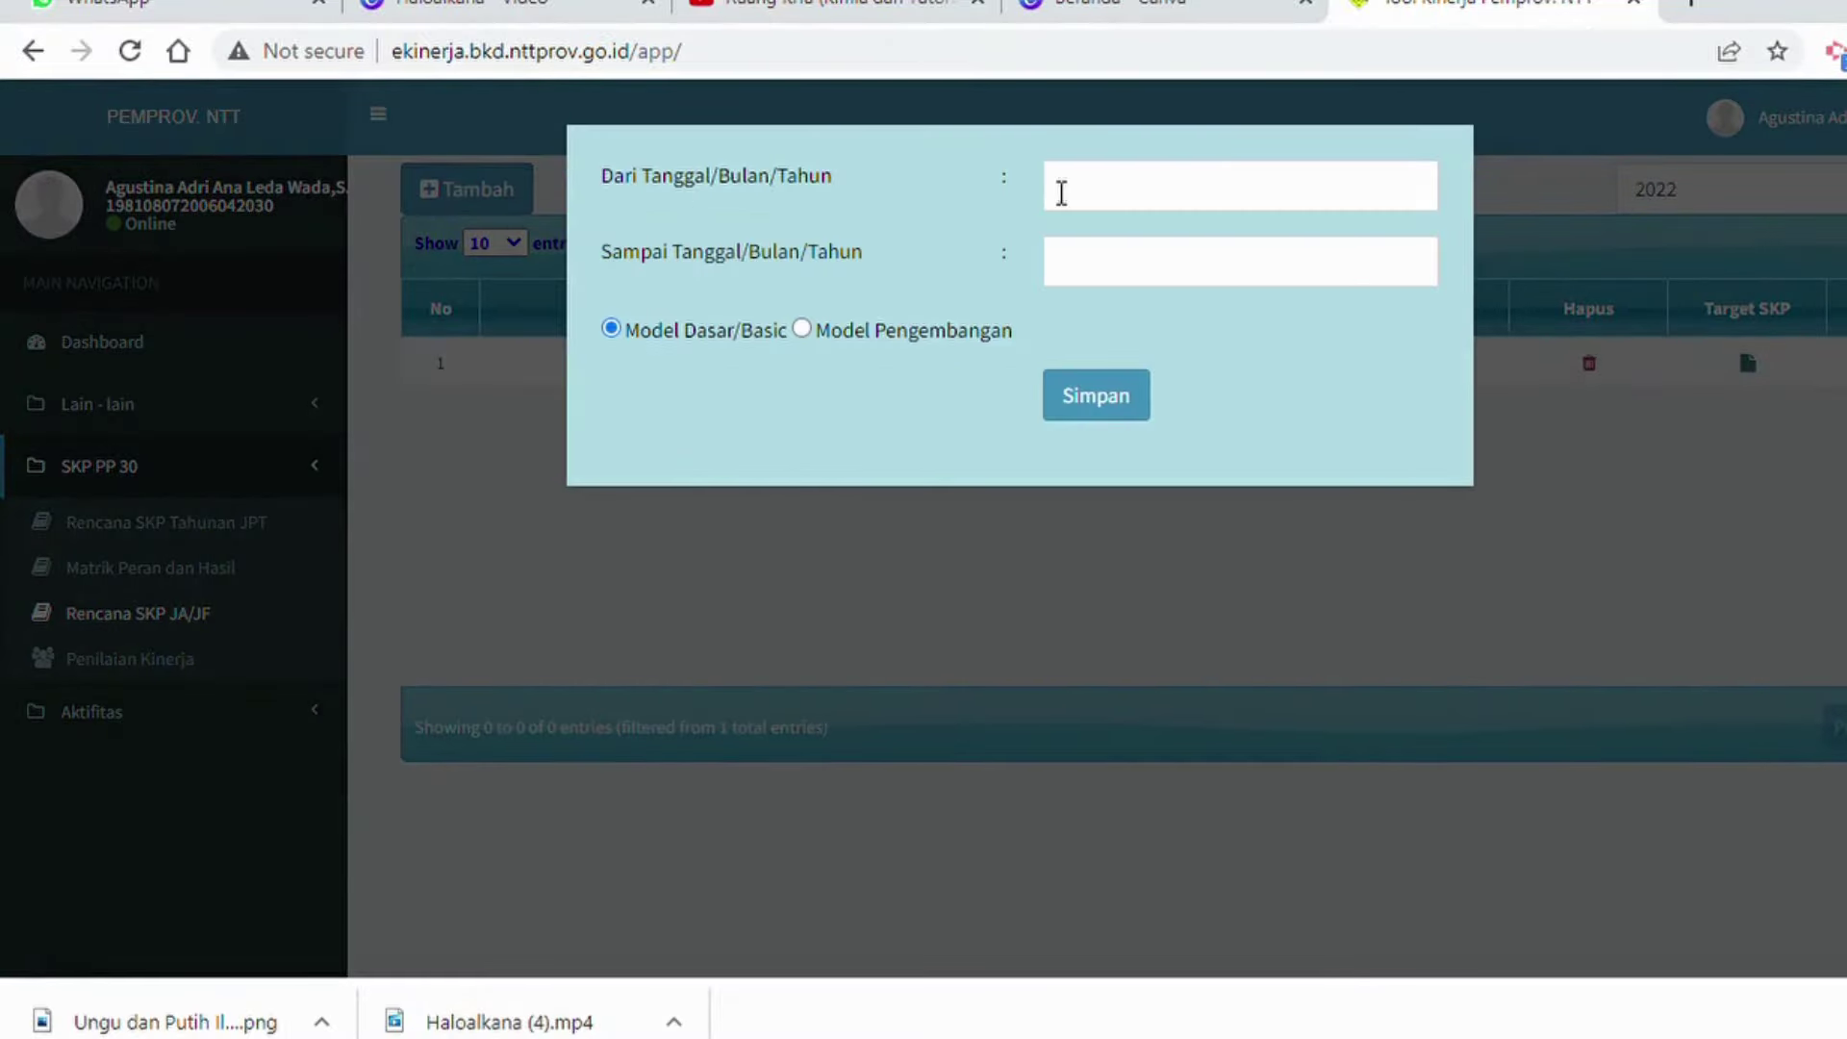
{"action": "left_click", "coordinate": [1158, 188]}
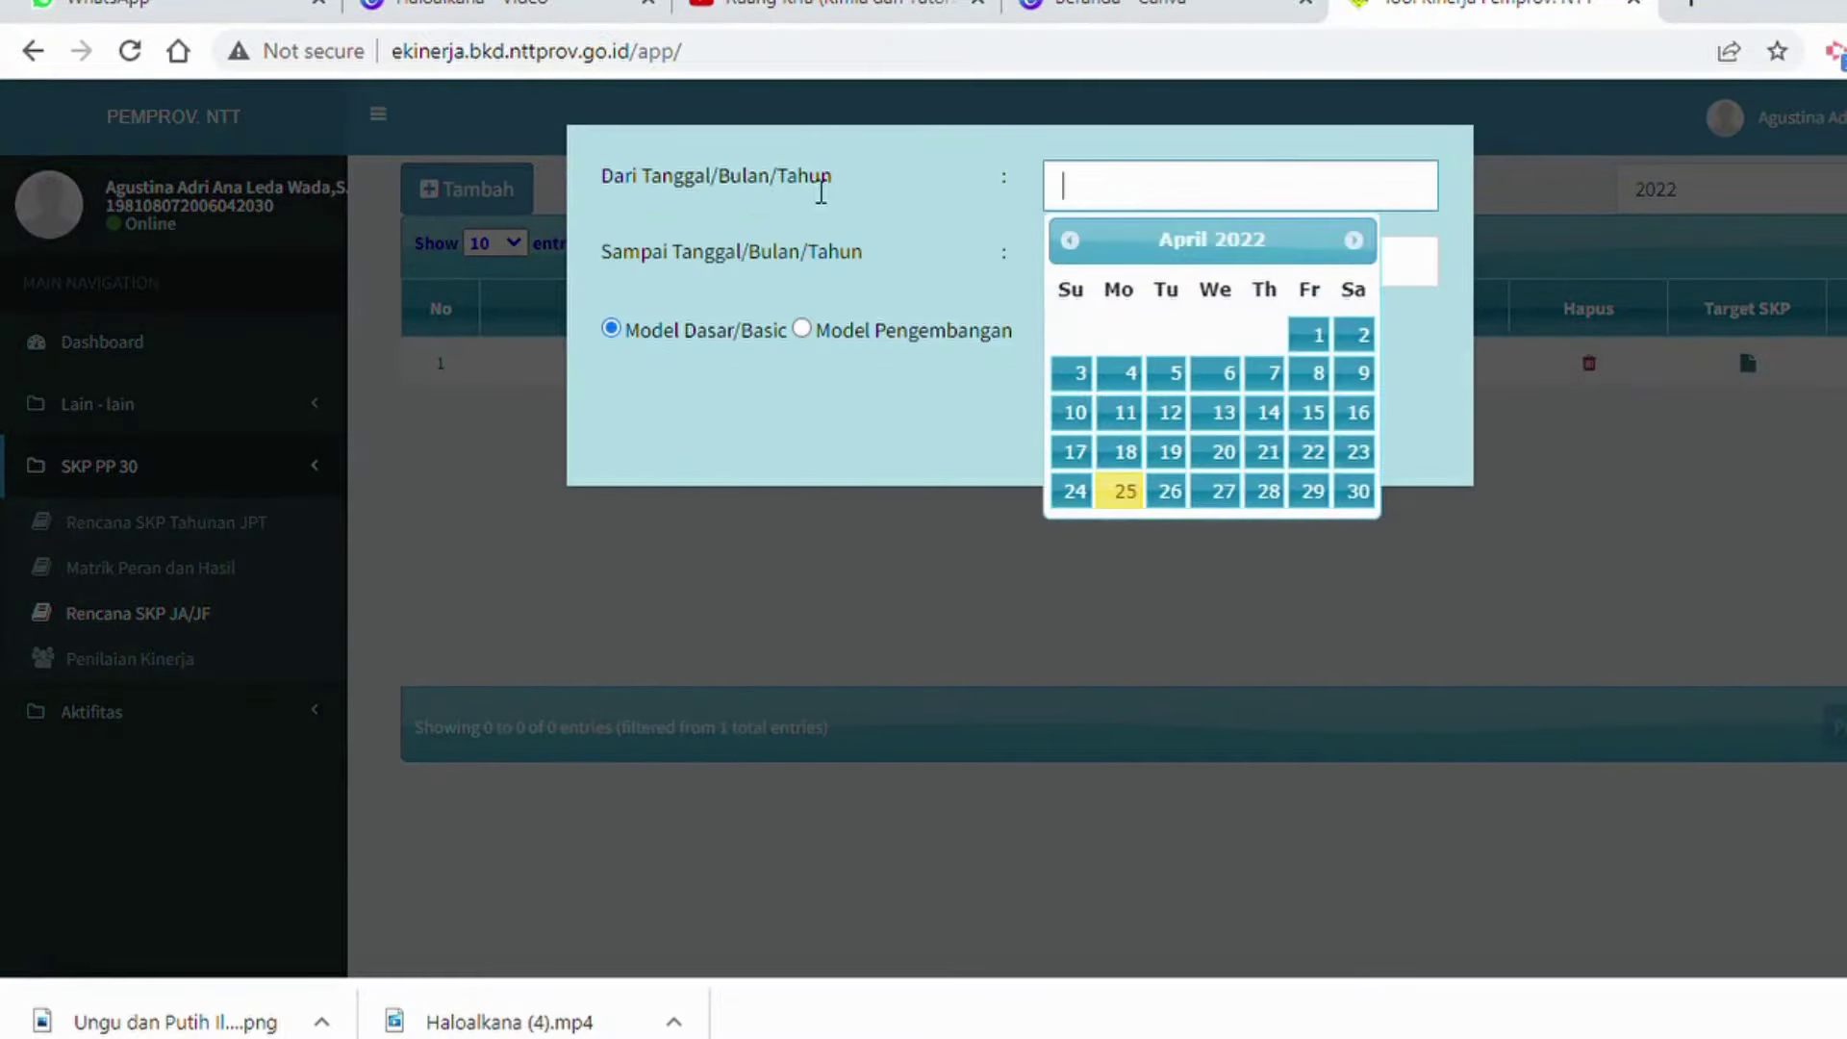
{"action": "type", "text": "2022-01-03"}
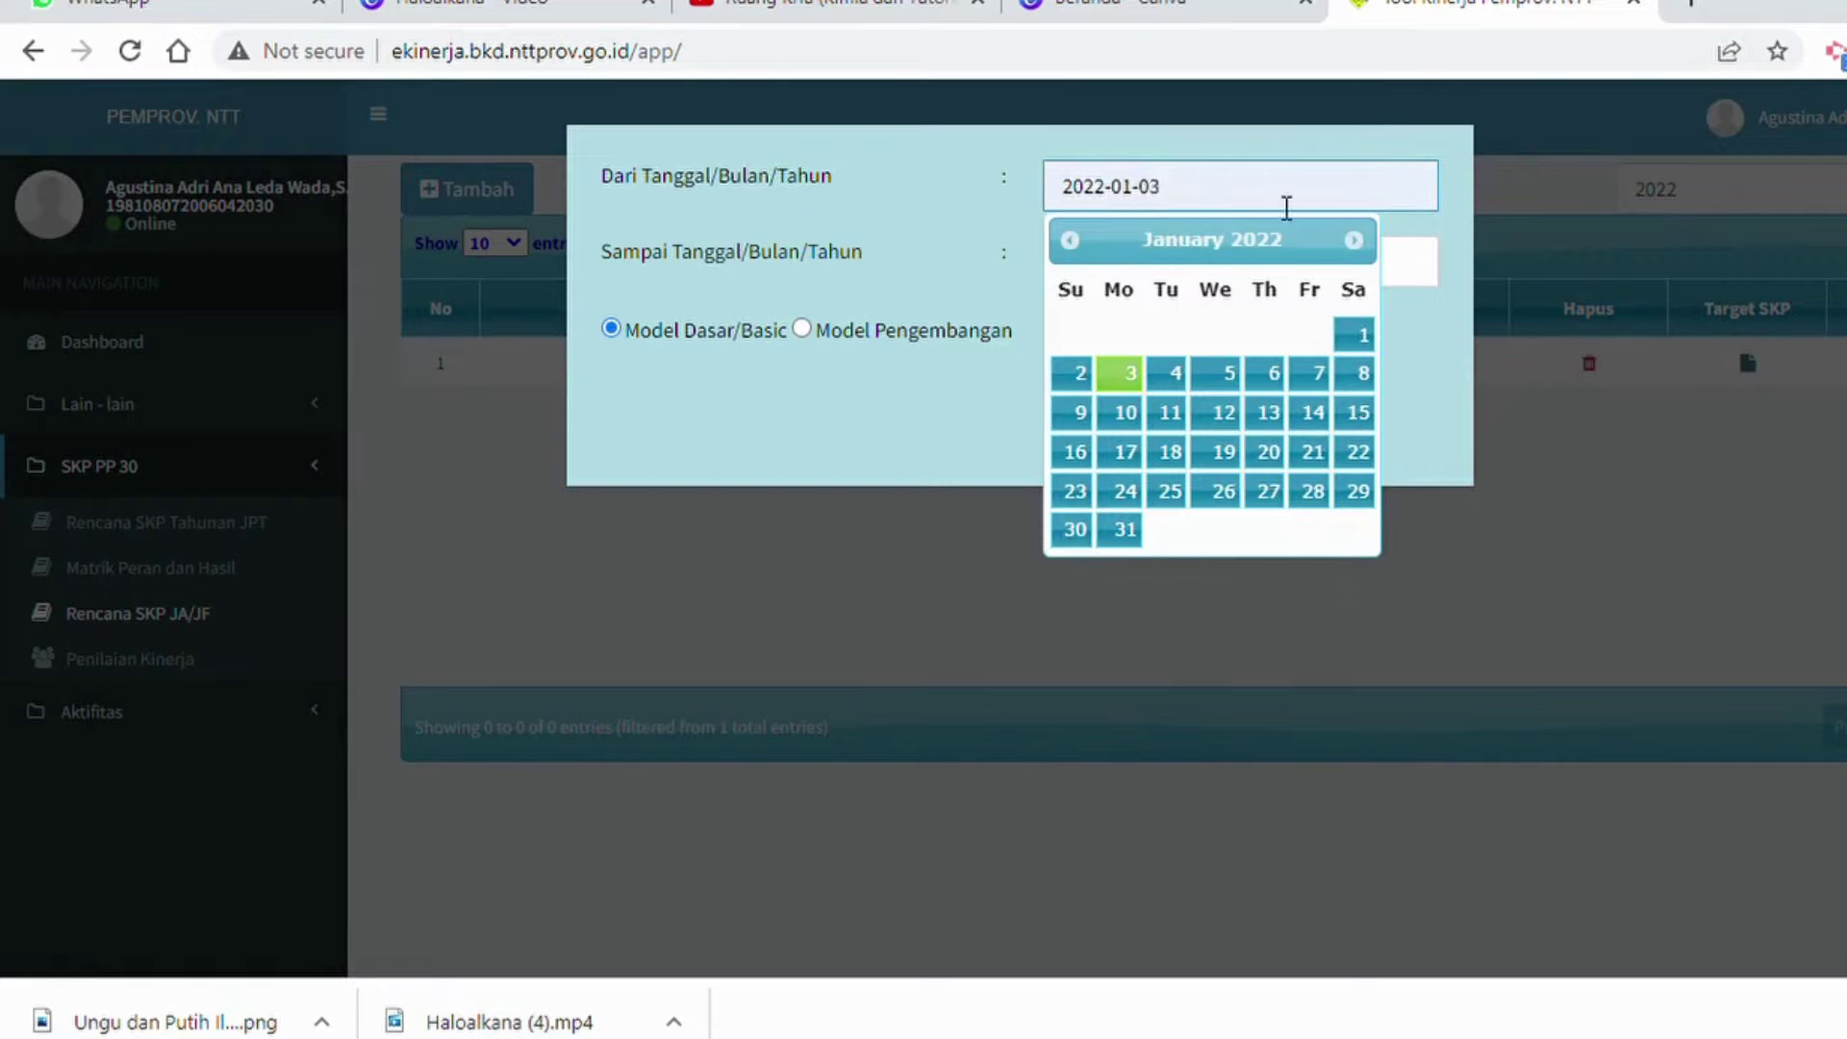
{"action": "left_click", "coordinate": [923, 256]}
{"action": "left_click", "coordinate": [1135, 271]}
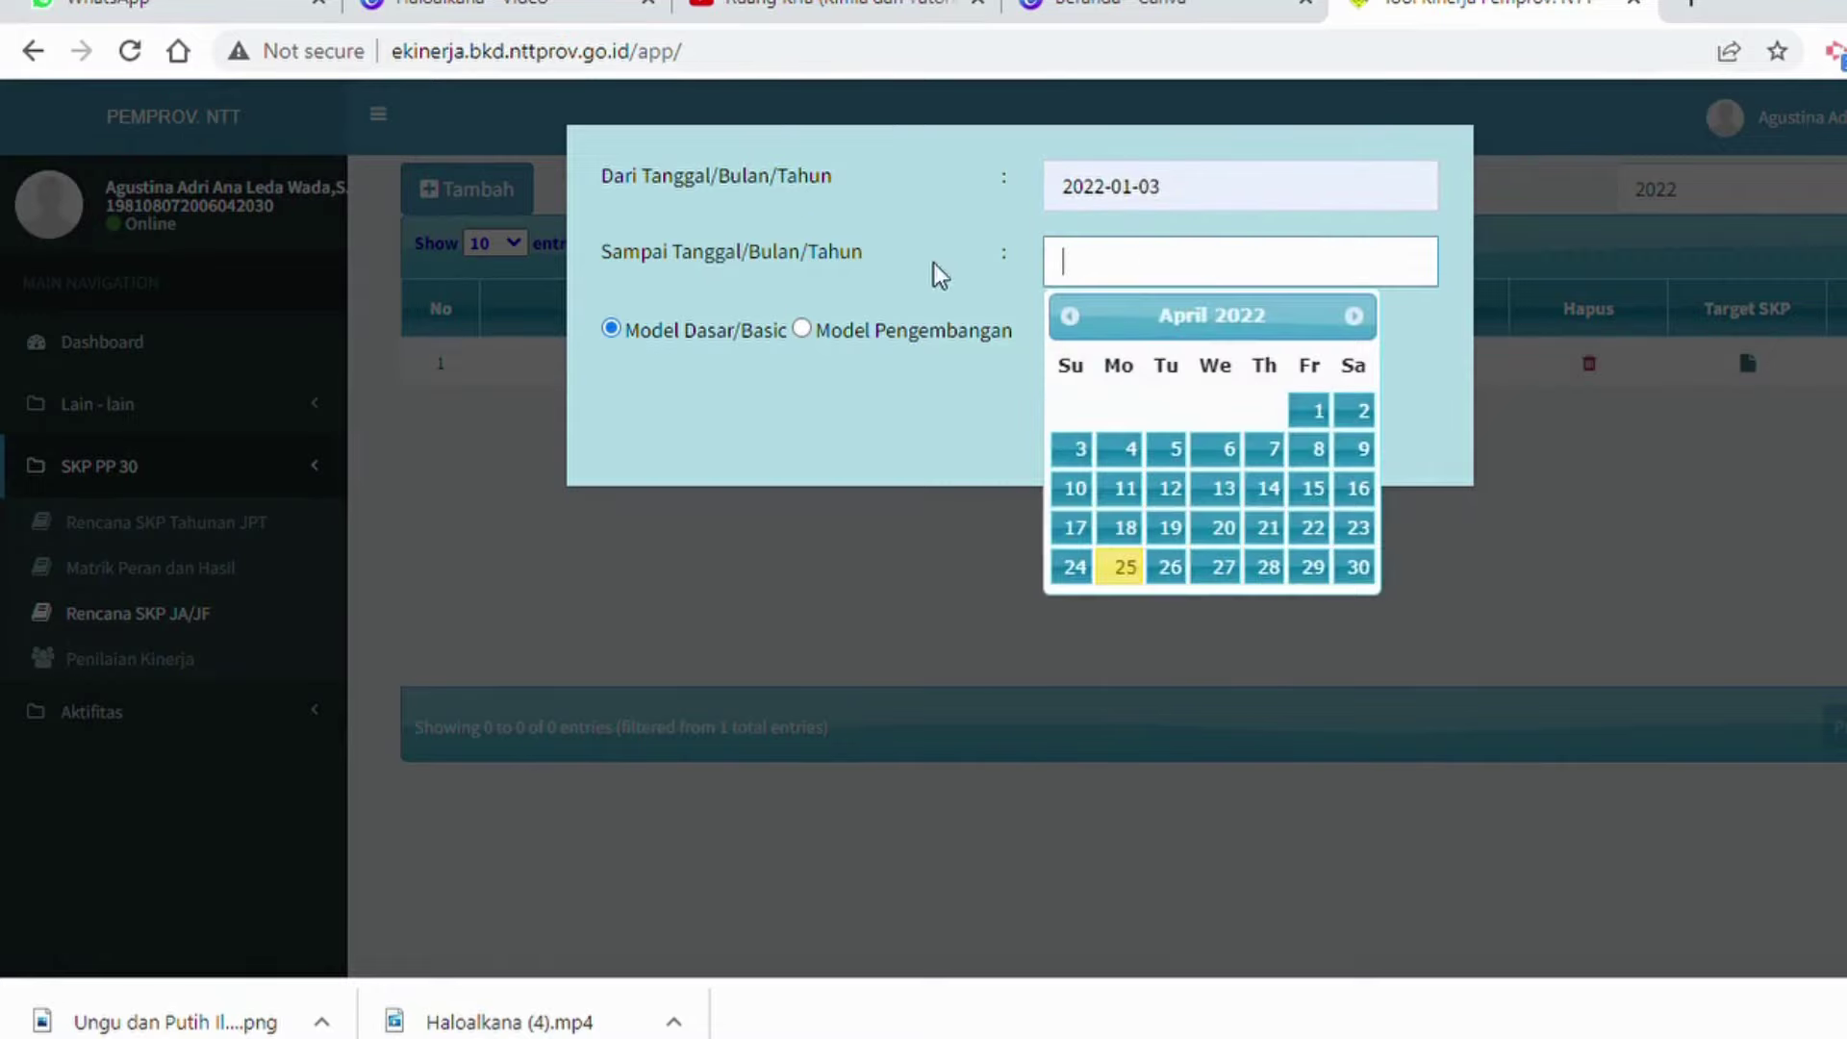
{"action": "type", "text": "2022-12-31"}
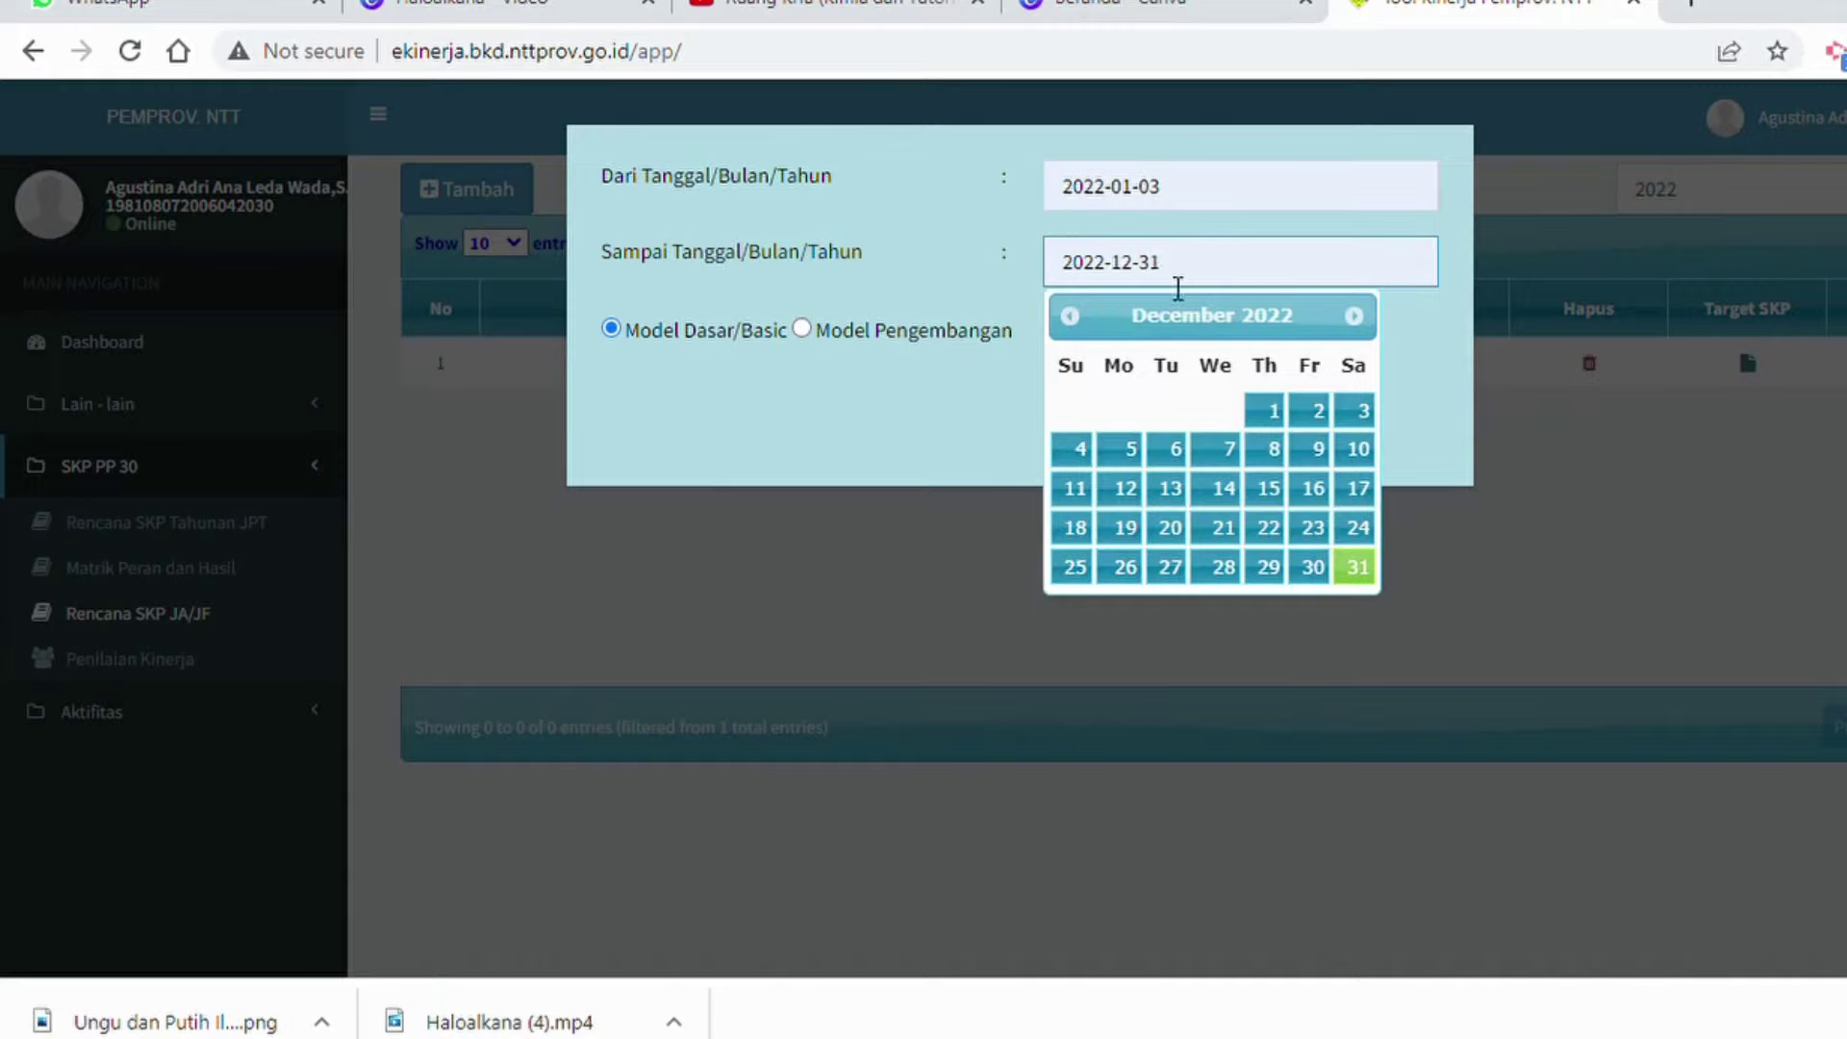
{"action": "left_click", "coordinate": [949, 271]}
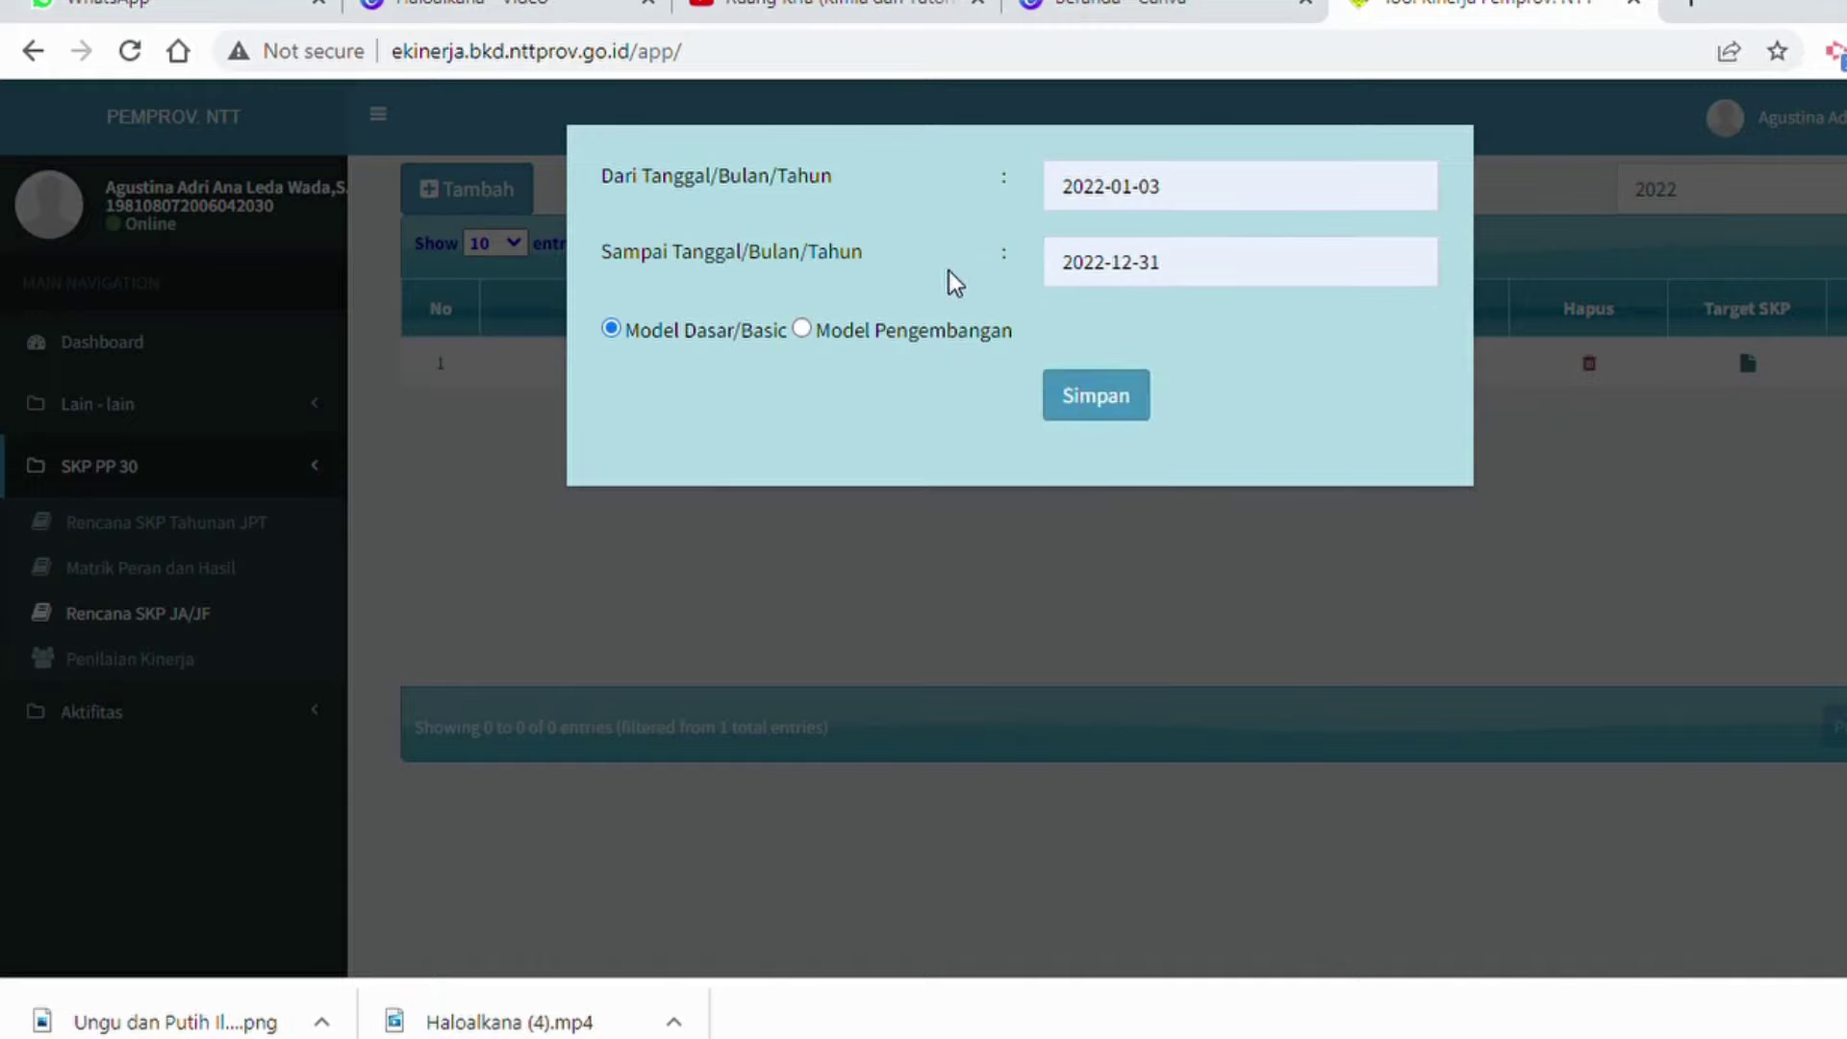
{"action": "left_click", "coordinate": [1126, 403]}
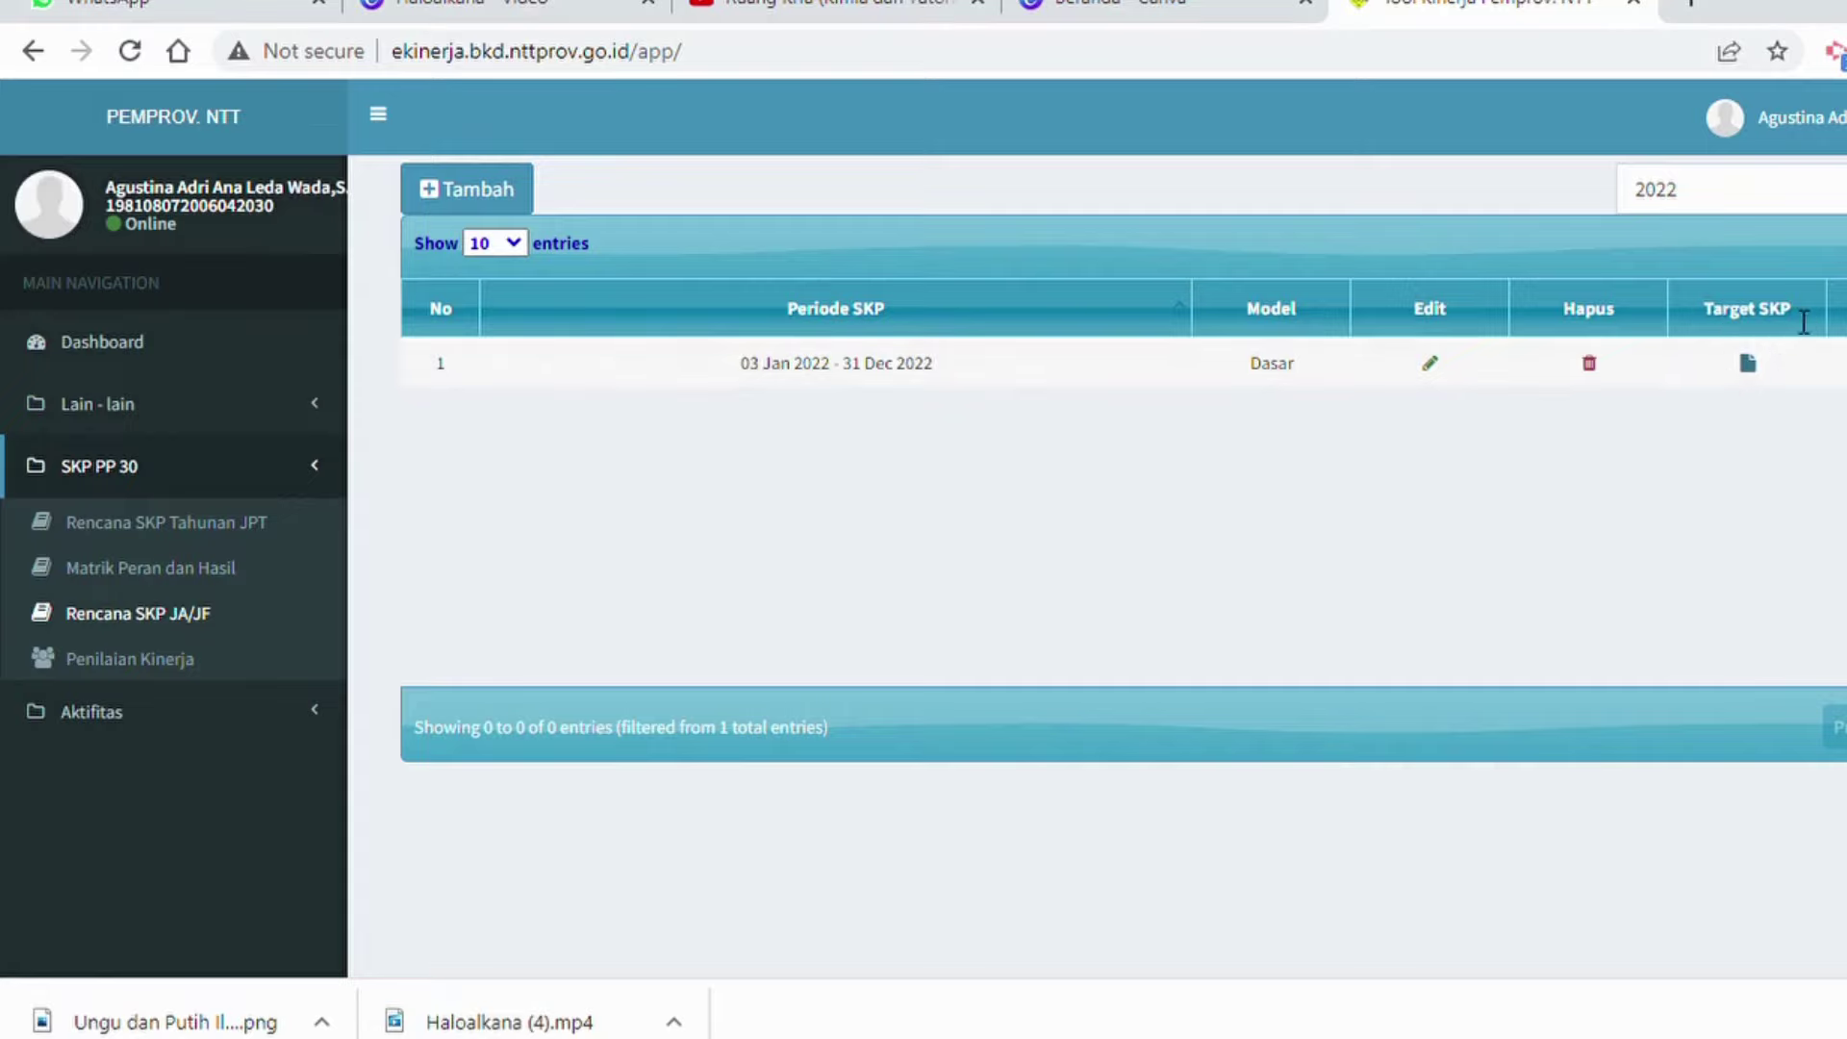
Open the 2022 period's Target SKP and start a Kinerja Utama, keeping the supervisor's plan.
{"action": "left_click", "coordinate": [1748, 366]}
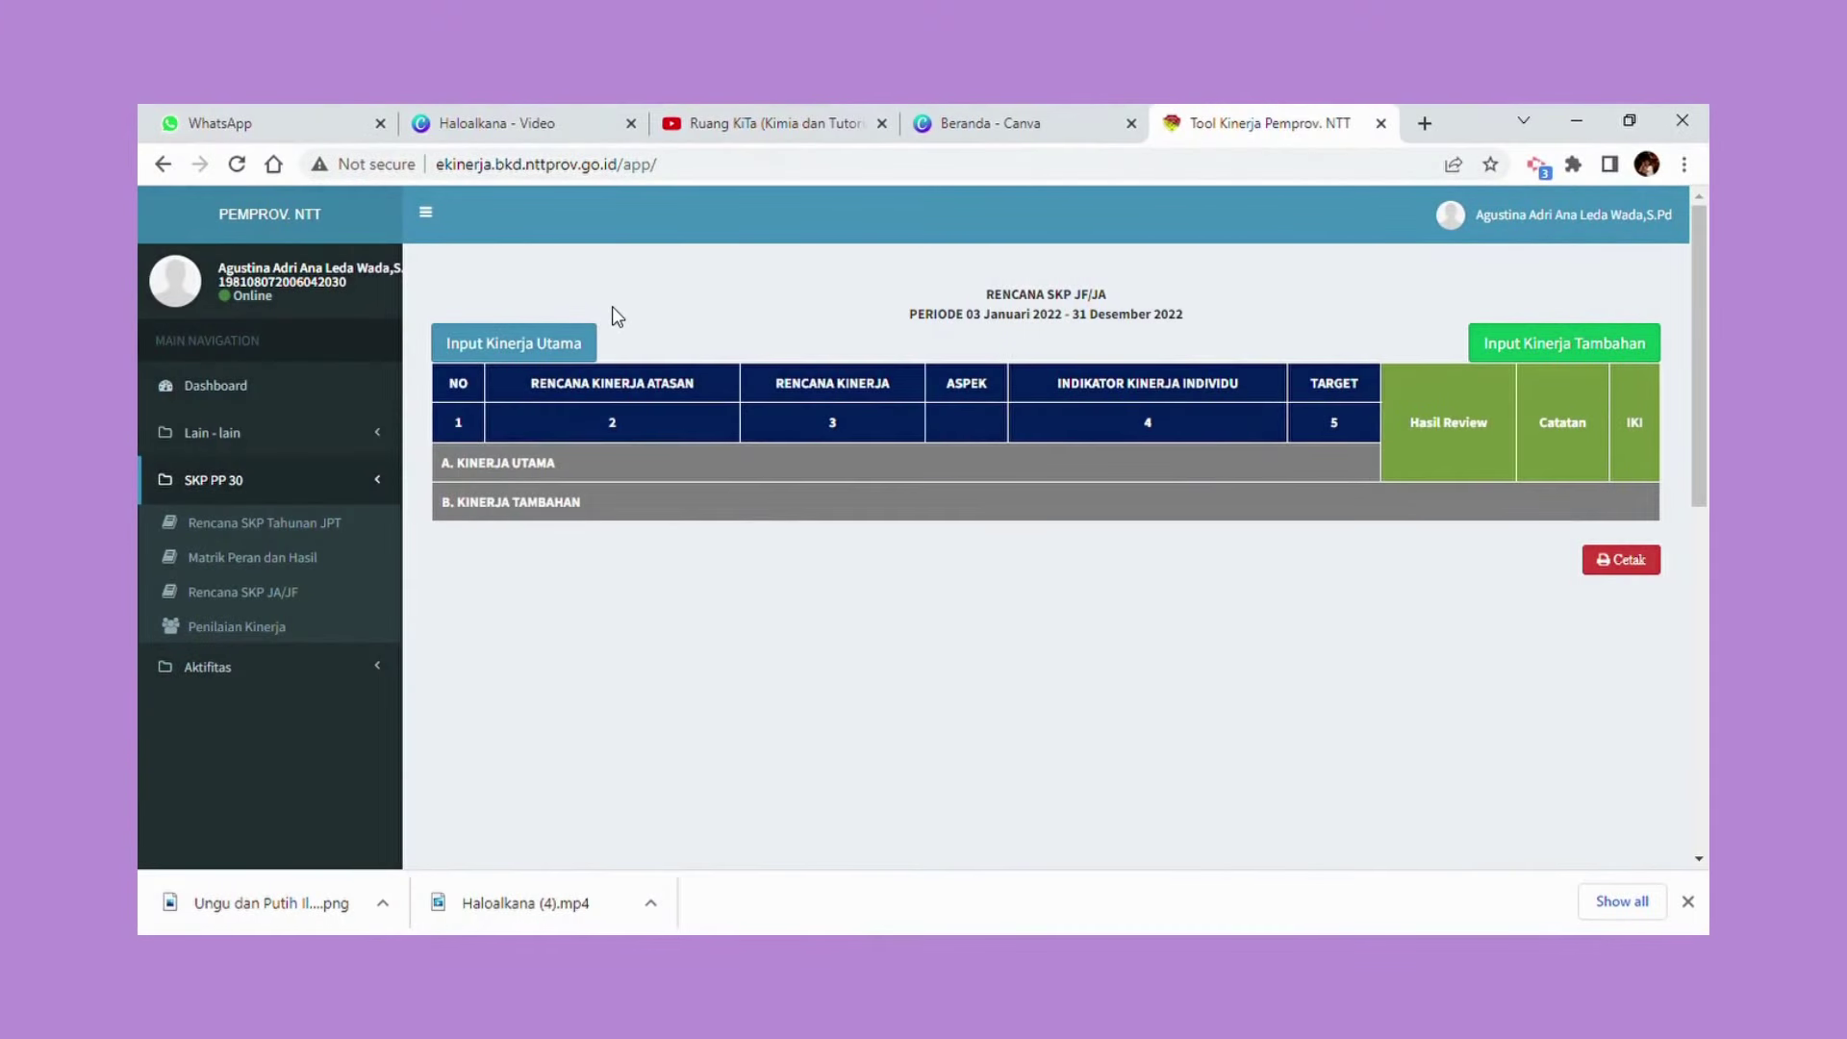
{"action": "left_click", "coordinate": [501, 354]}
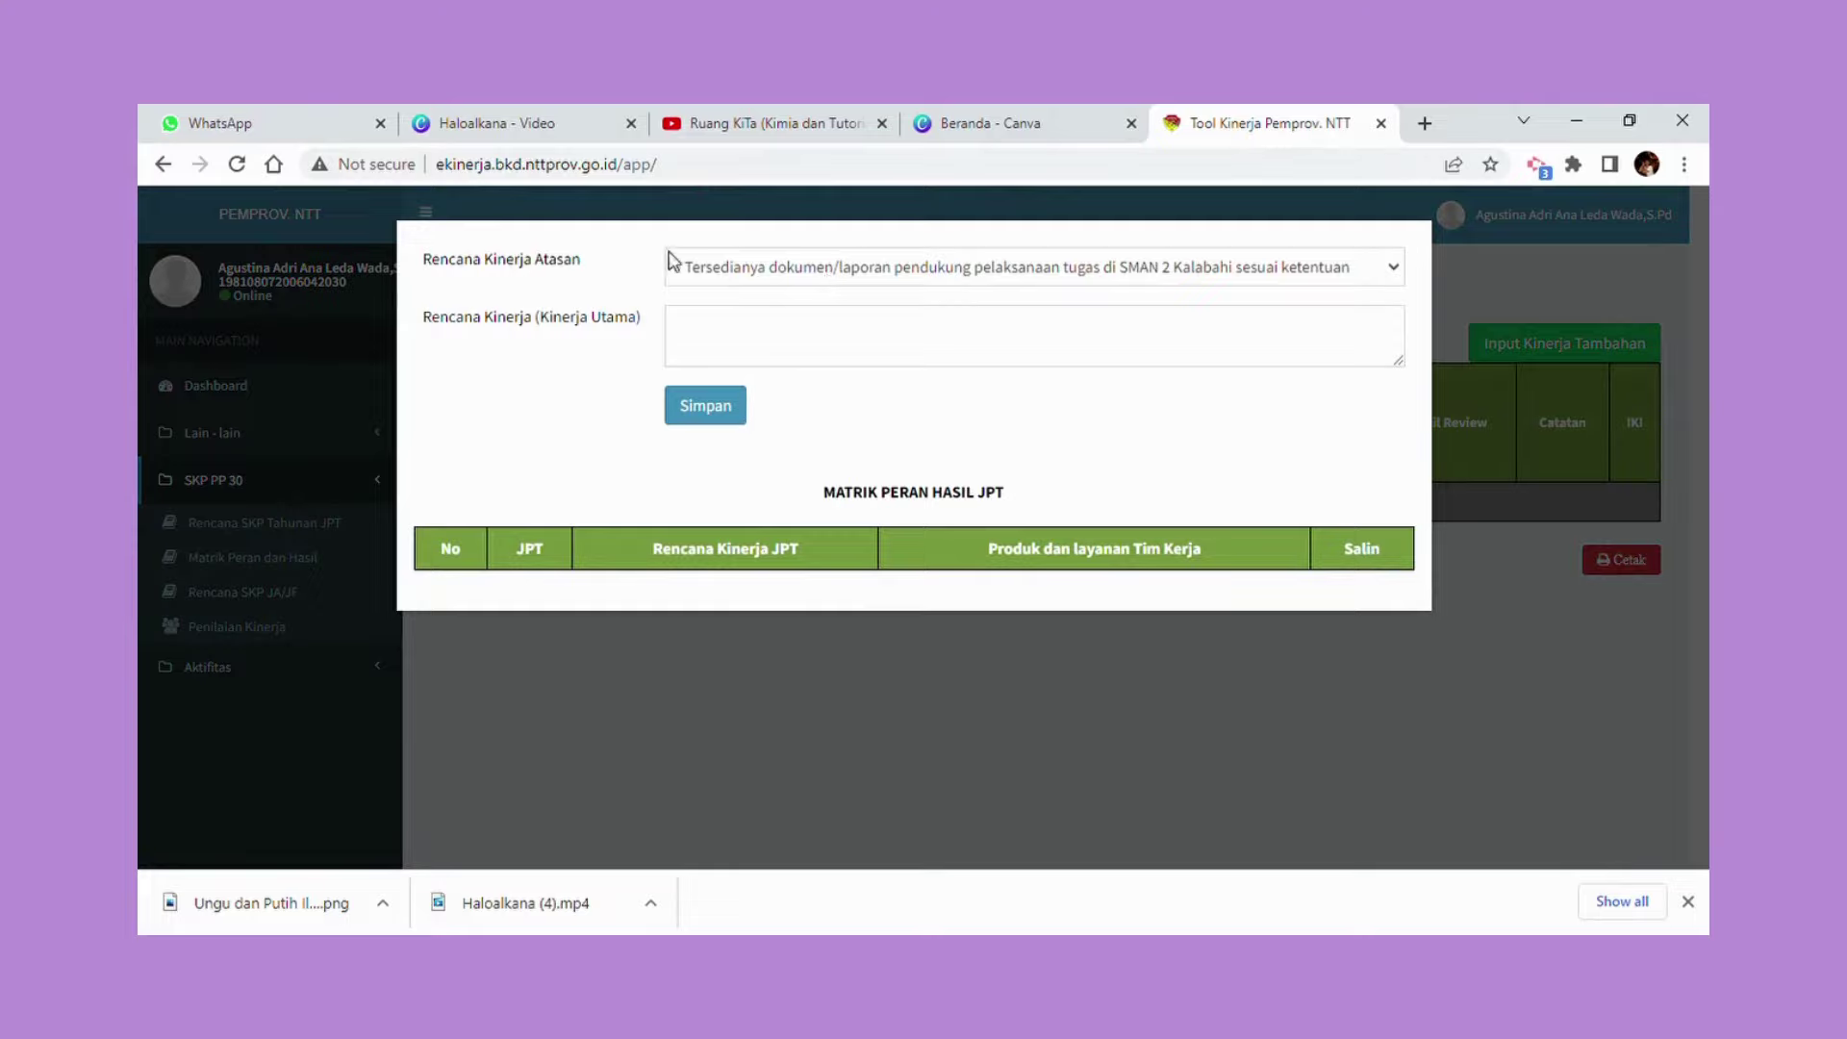
{"action": "left_click", "coordinate": [1405, 277]}
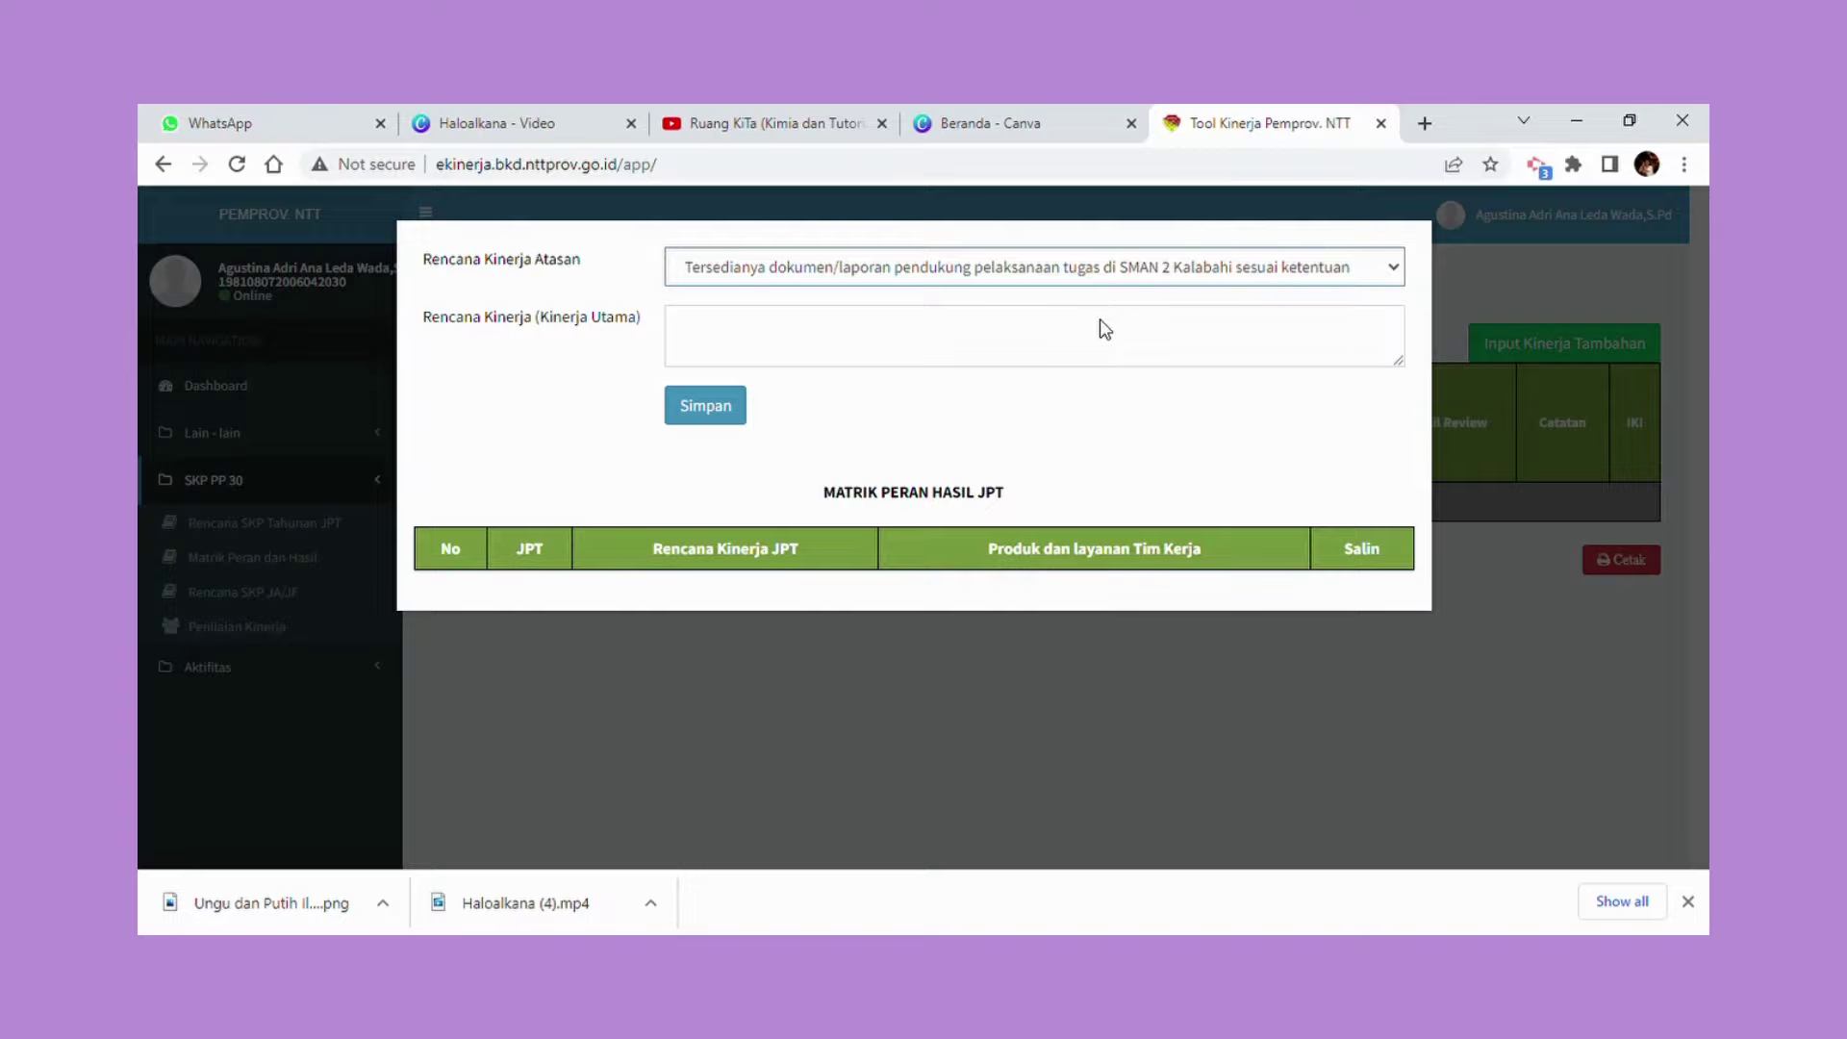
{"action": "left_click", "coordinate": [572, 349]}
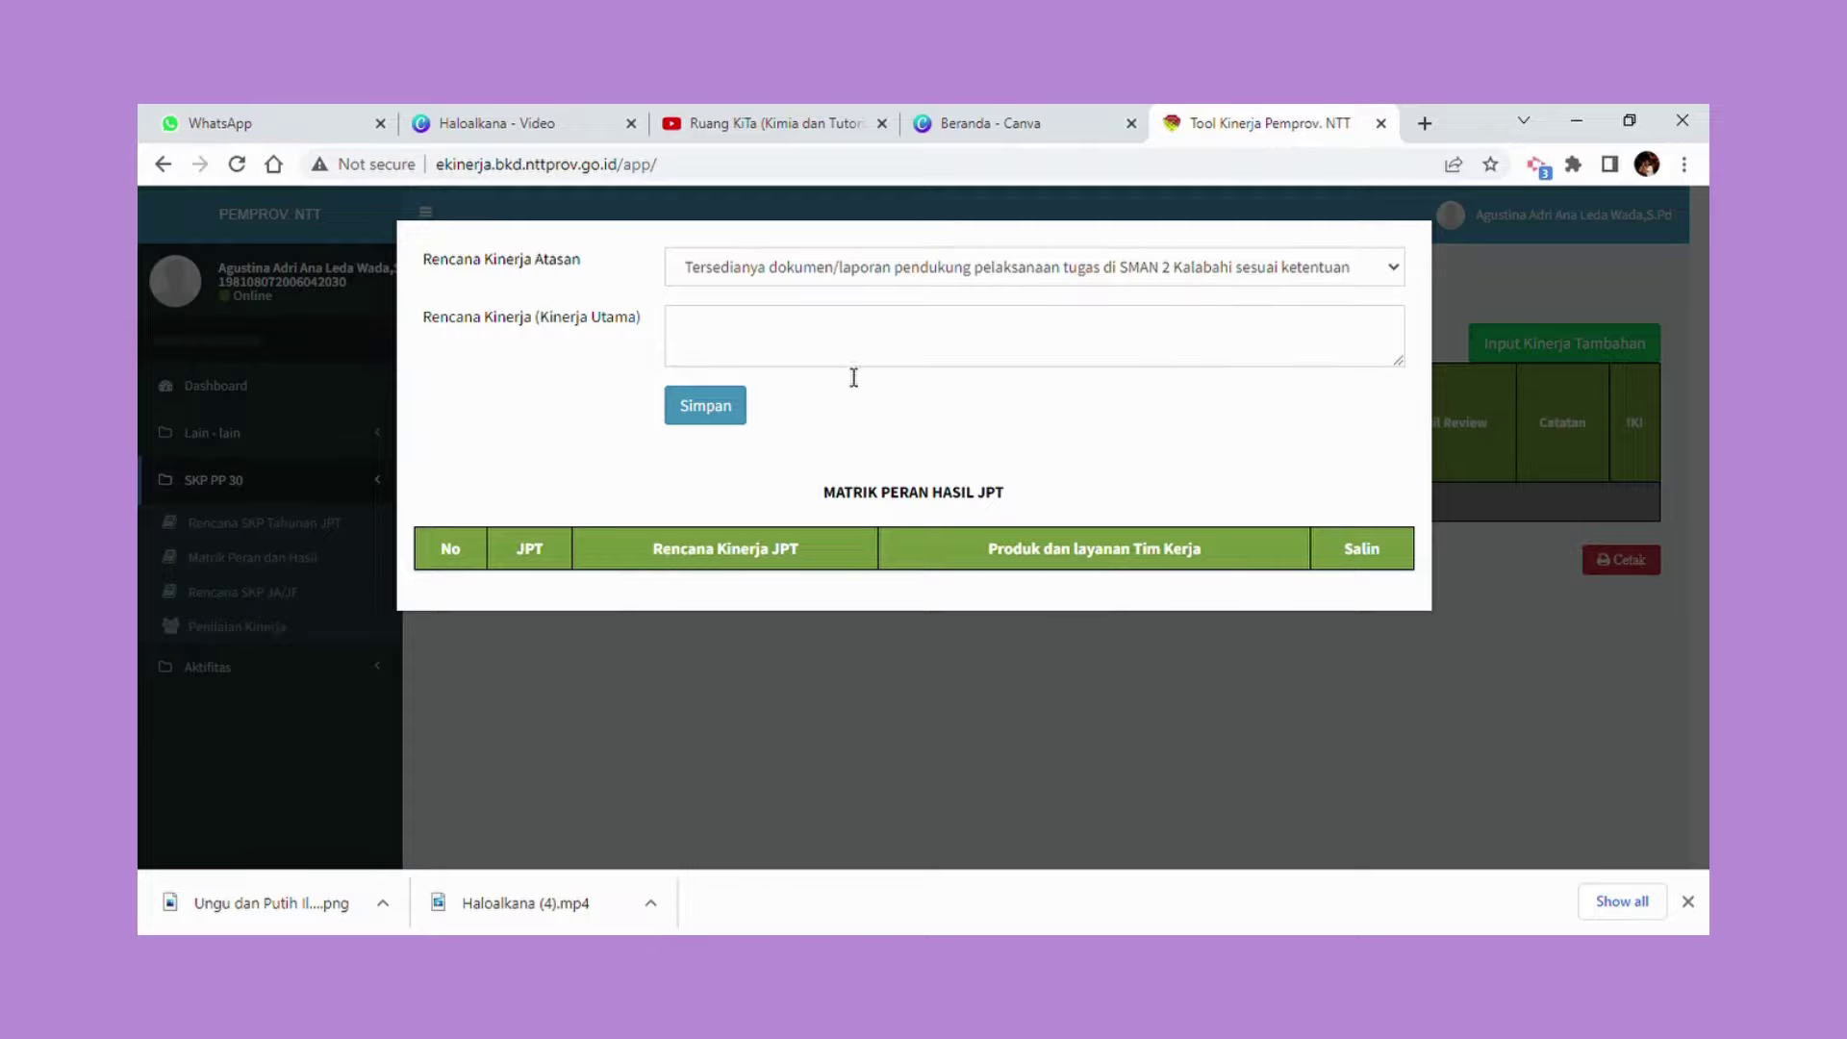
Paste the evaluation-programme performance plan text and save the main performance.
{"action": "left_click", "coordinate": [808, 352]}
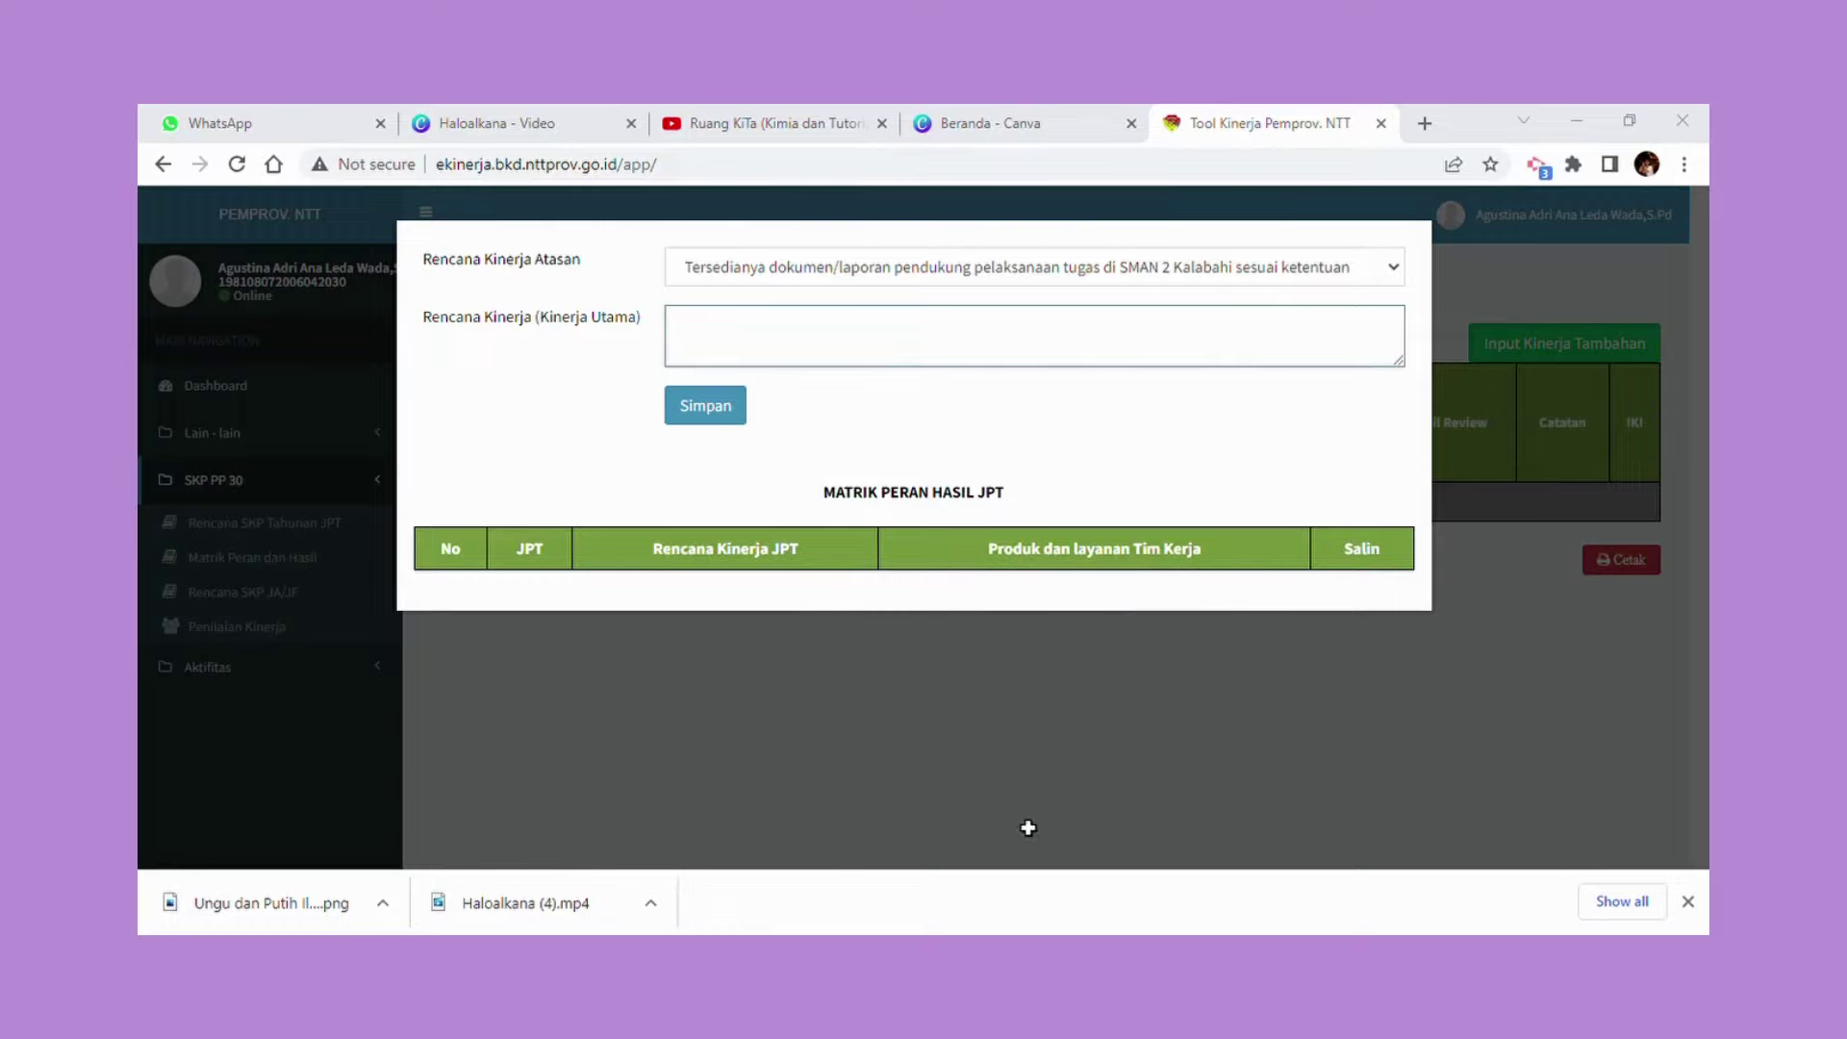
{"action": "left_click", "coordinate": [828, 535]}
{"action": "left_click", "coordinate": [772, 348]}
{"action": "type", "text": "Tersedianya program perencanaan, pelaksanaan, evaluasi, analisis dan tindak lanjut hasil penilaian"}
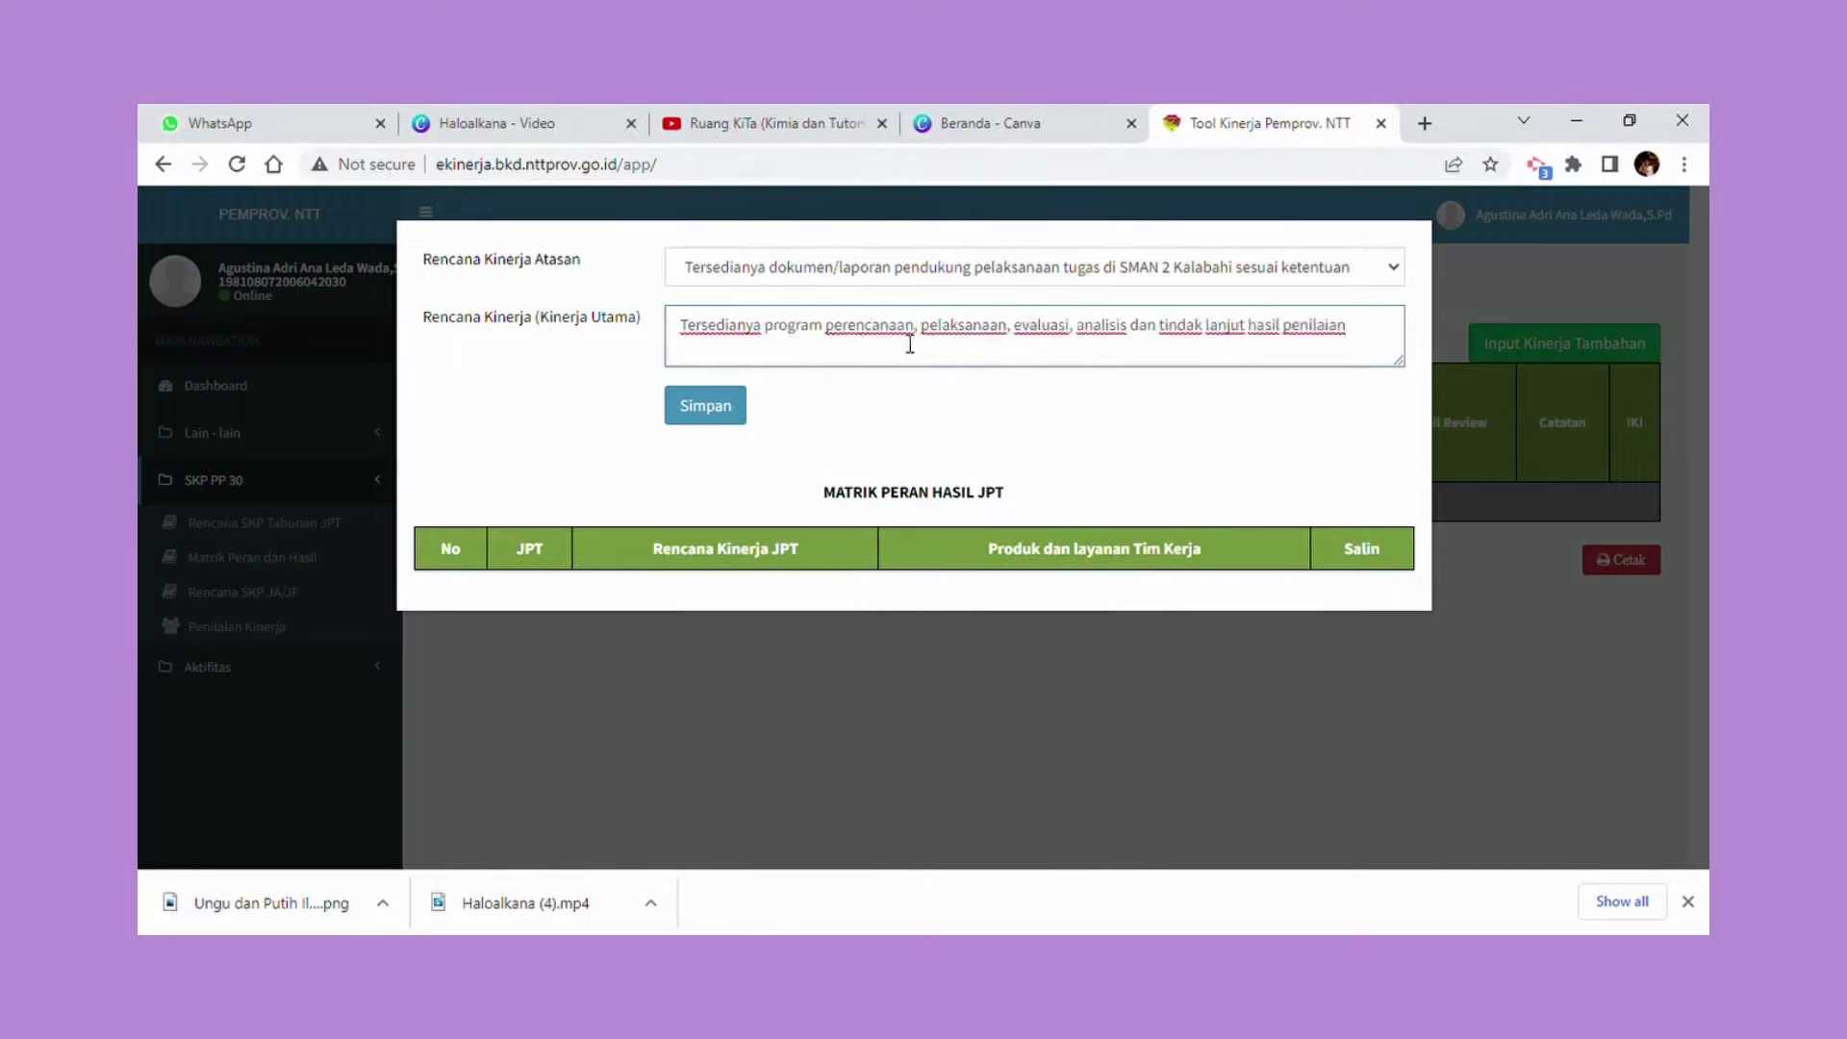
{"action": "left_click", "coordinate": [710, 405]}
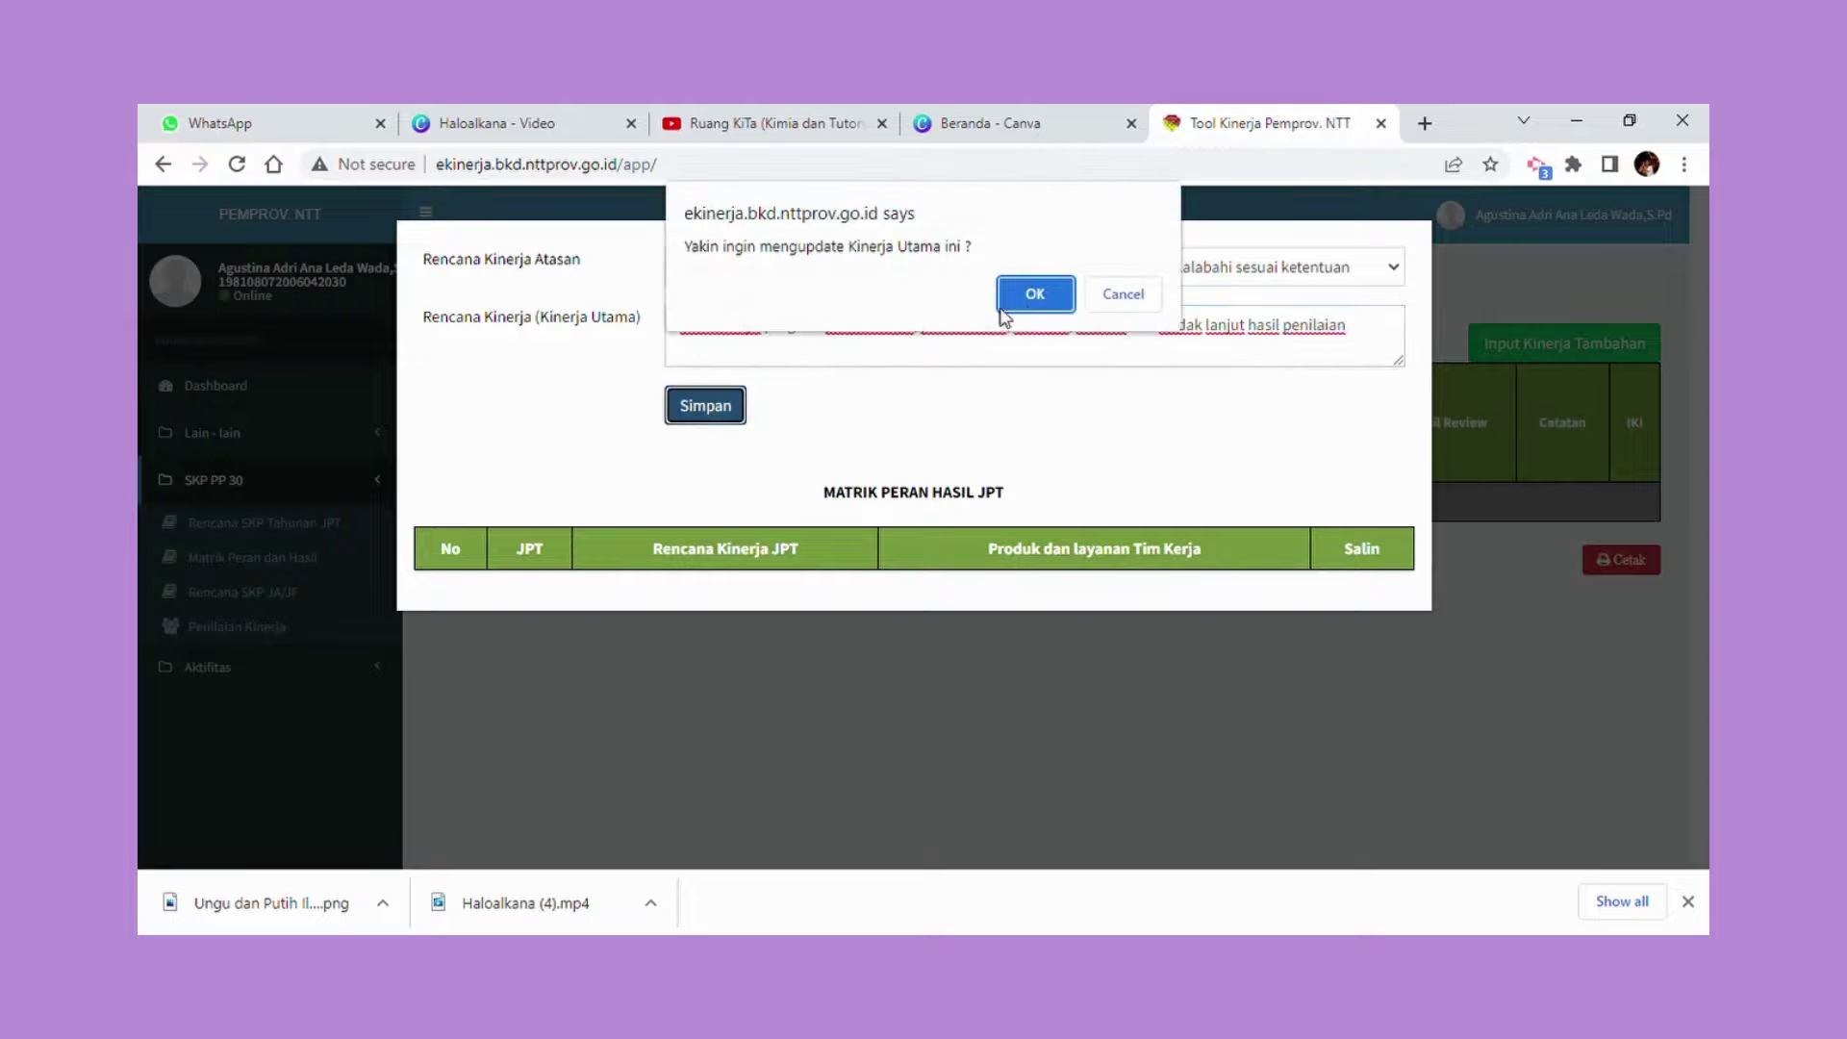
{"action": "left_click", "coordinate": [1033, 294]}
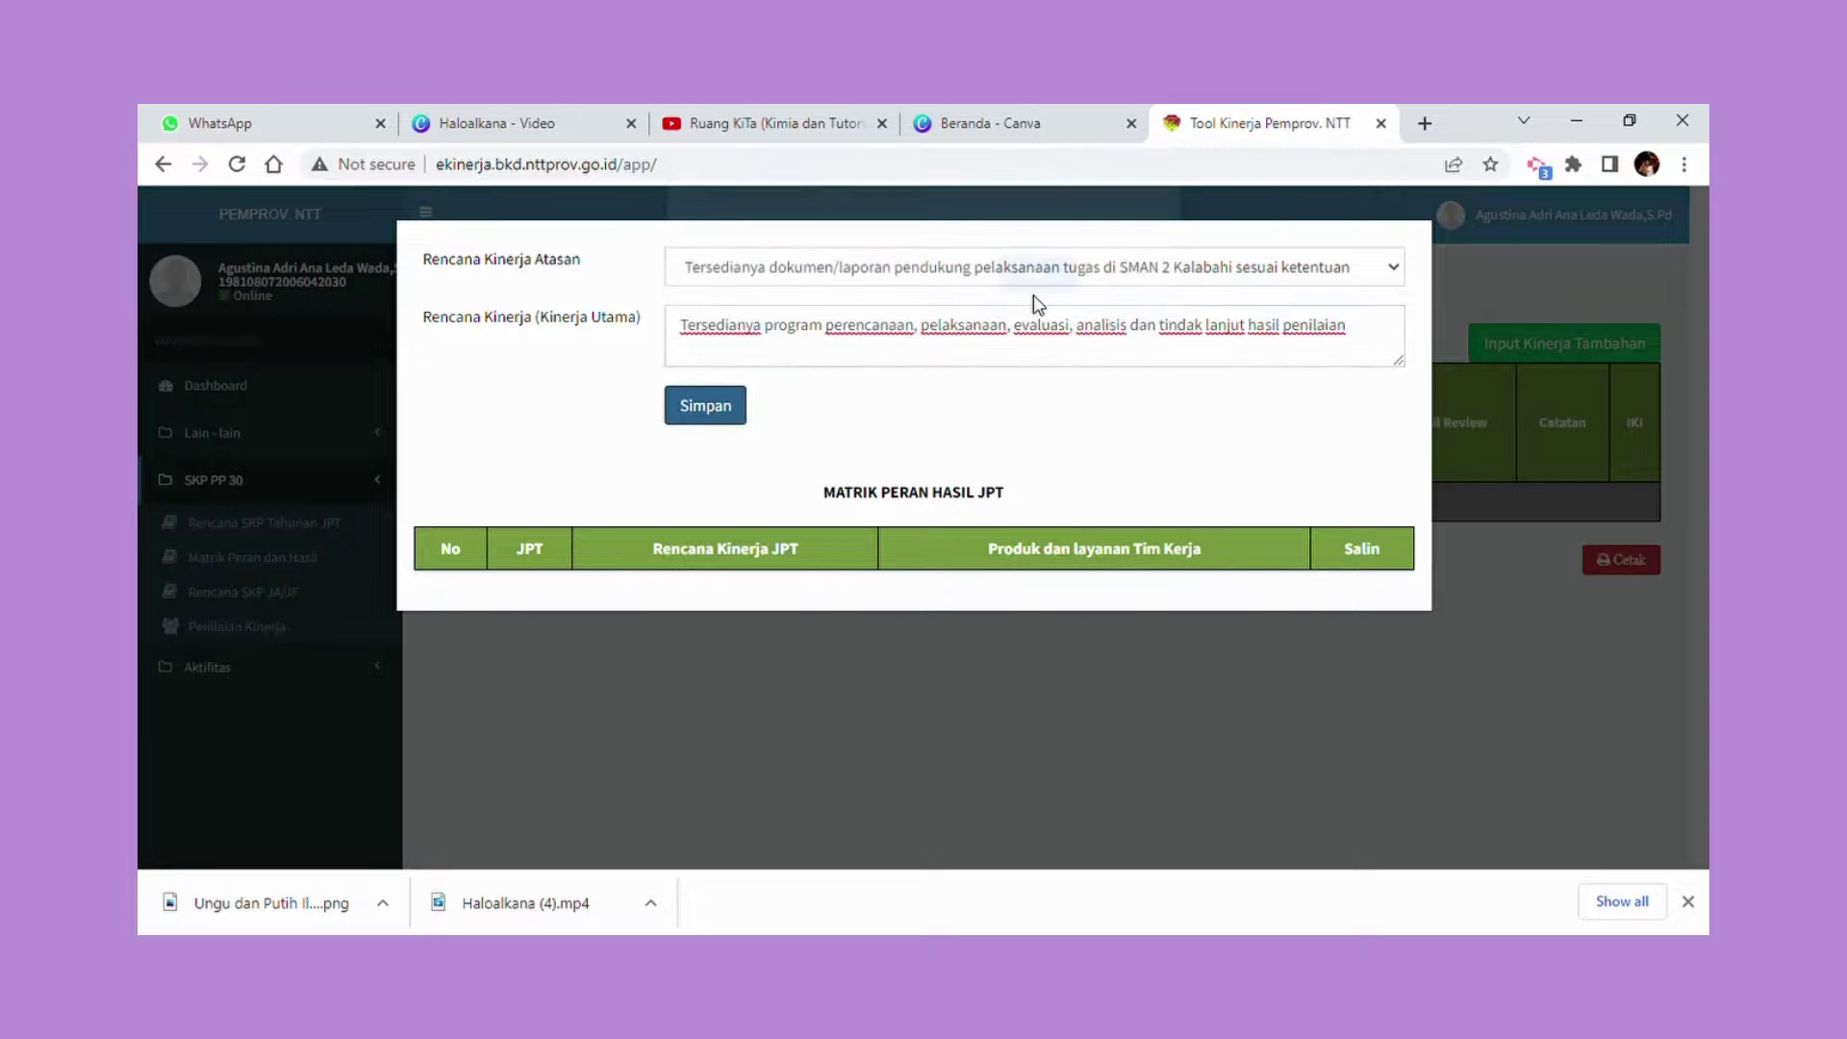
{"action": "left_click", "coordinate": [1119, 294]}
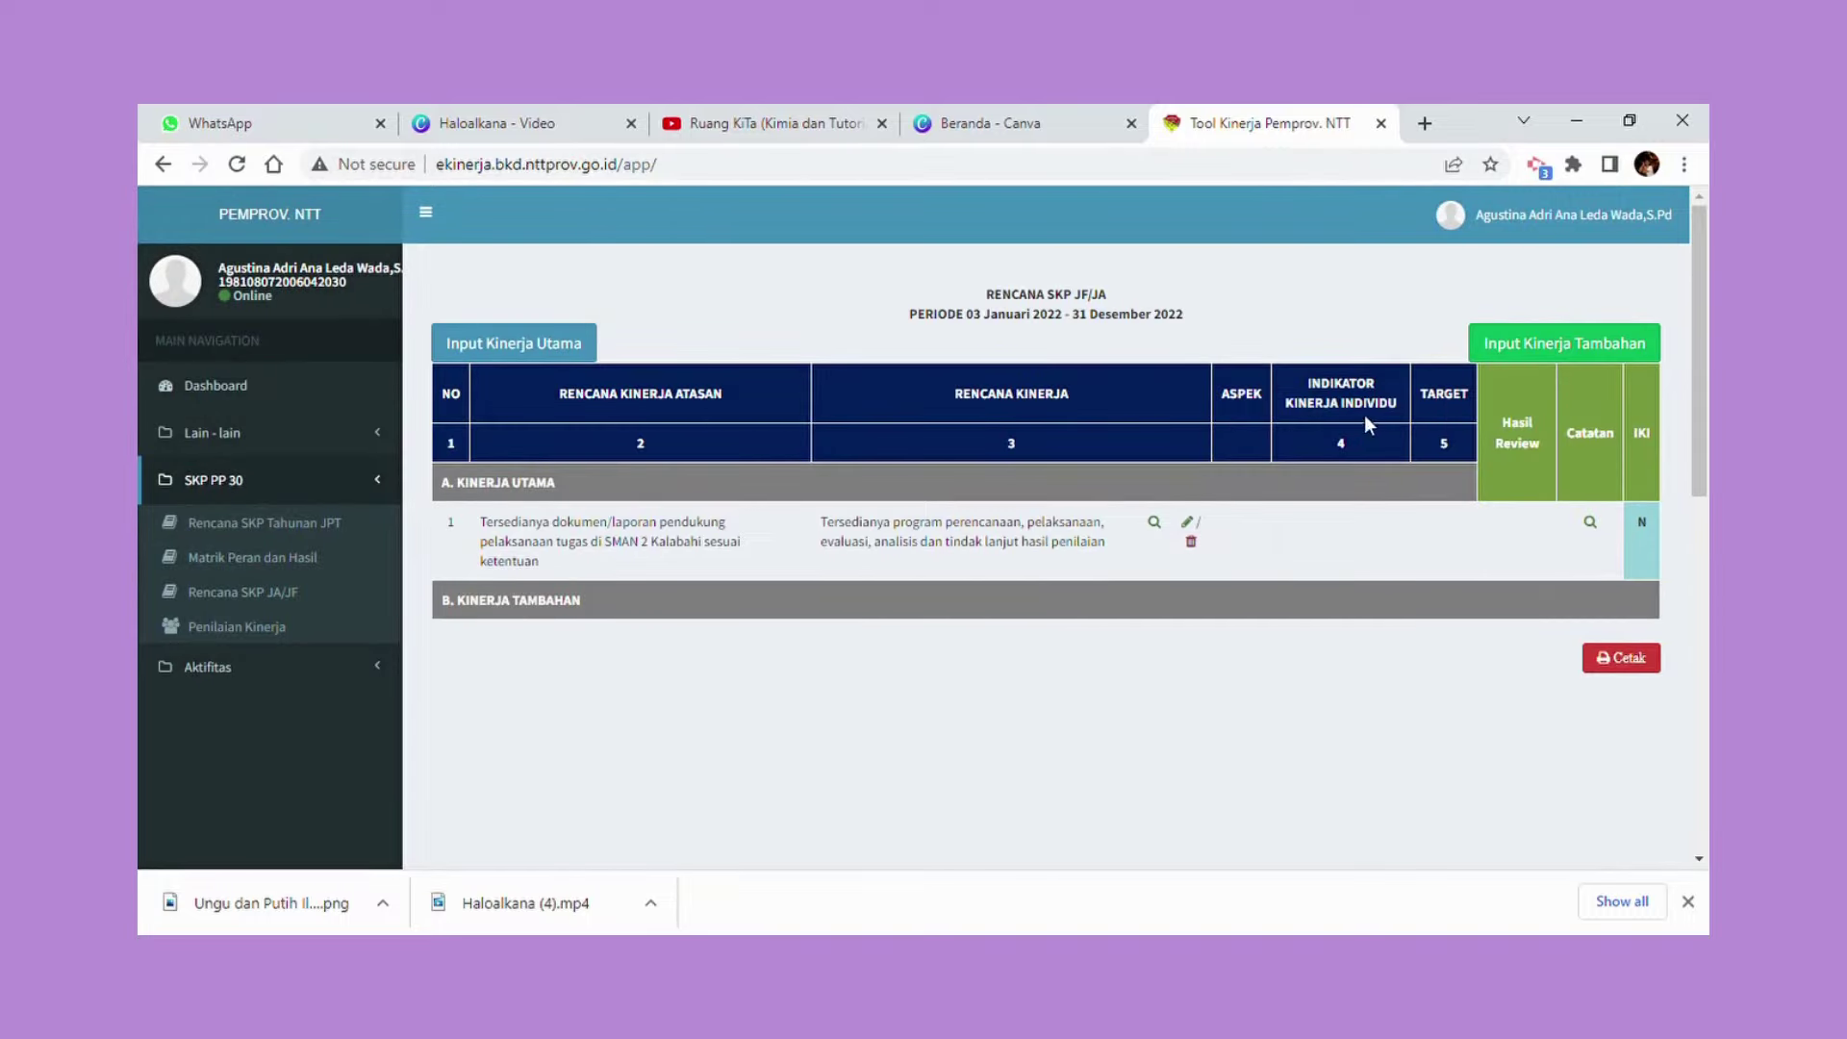
Paste the indicator text counting the programmes and keep the Kuantitas aspect.
{"action": "left_click", "coordinate": [1155, 524]}
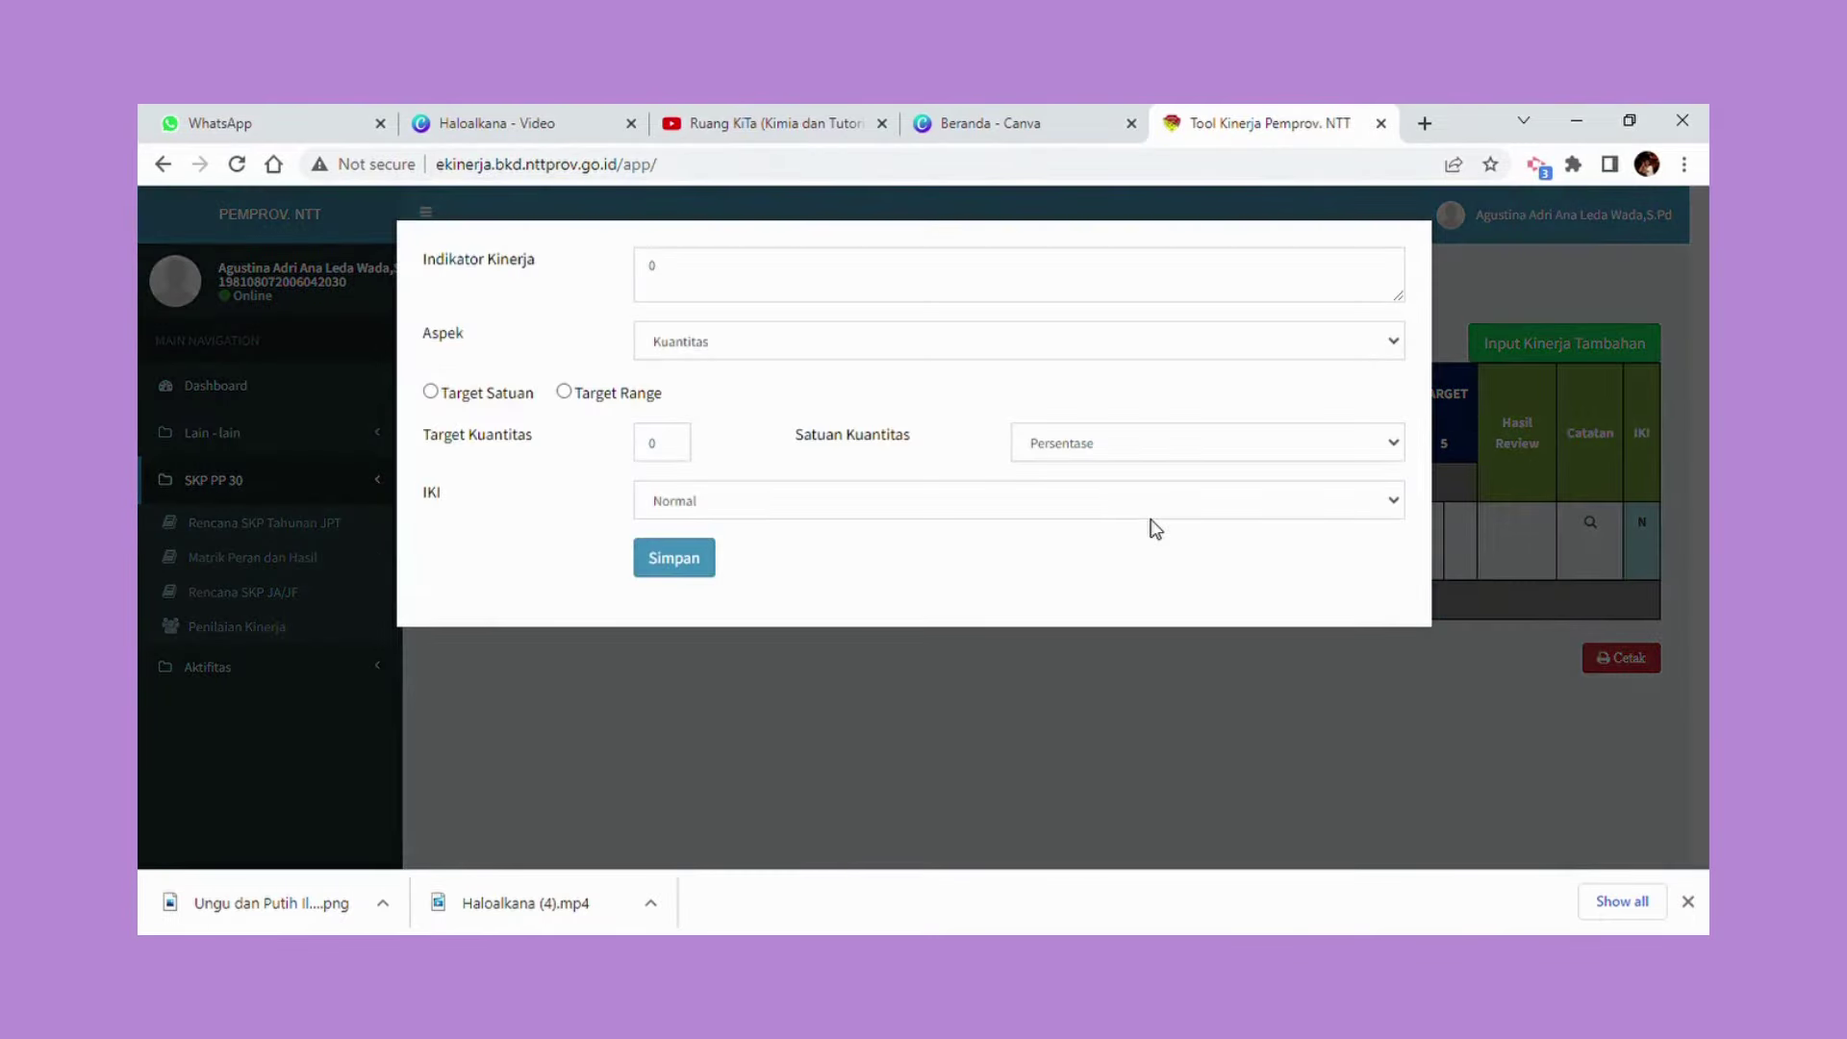
{"action": "left_click_drag", "start_coordinate": [712, 295], "coordinate": [630, 273]}
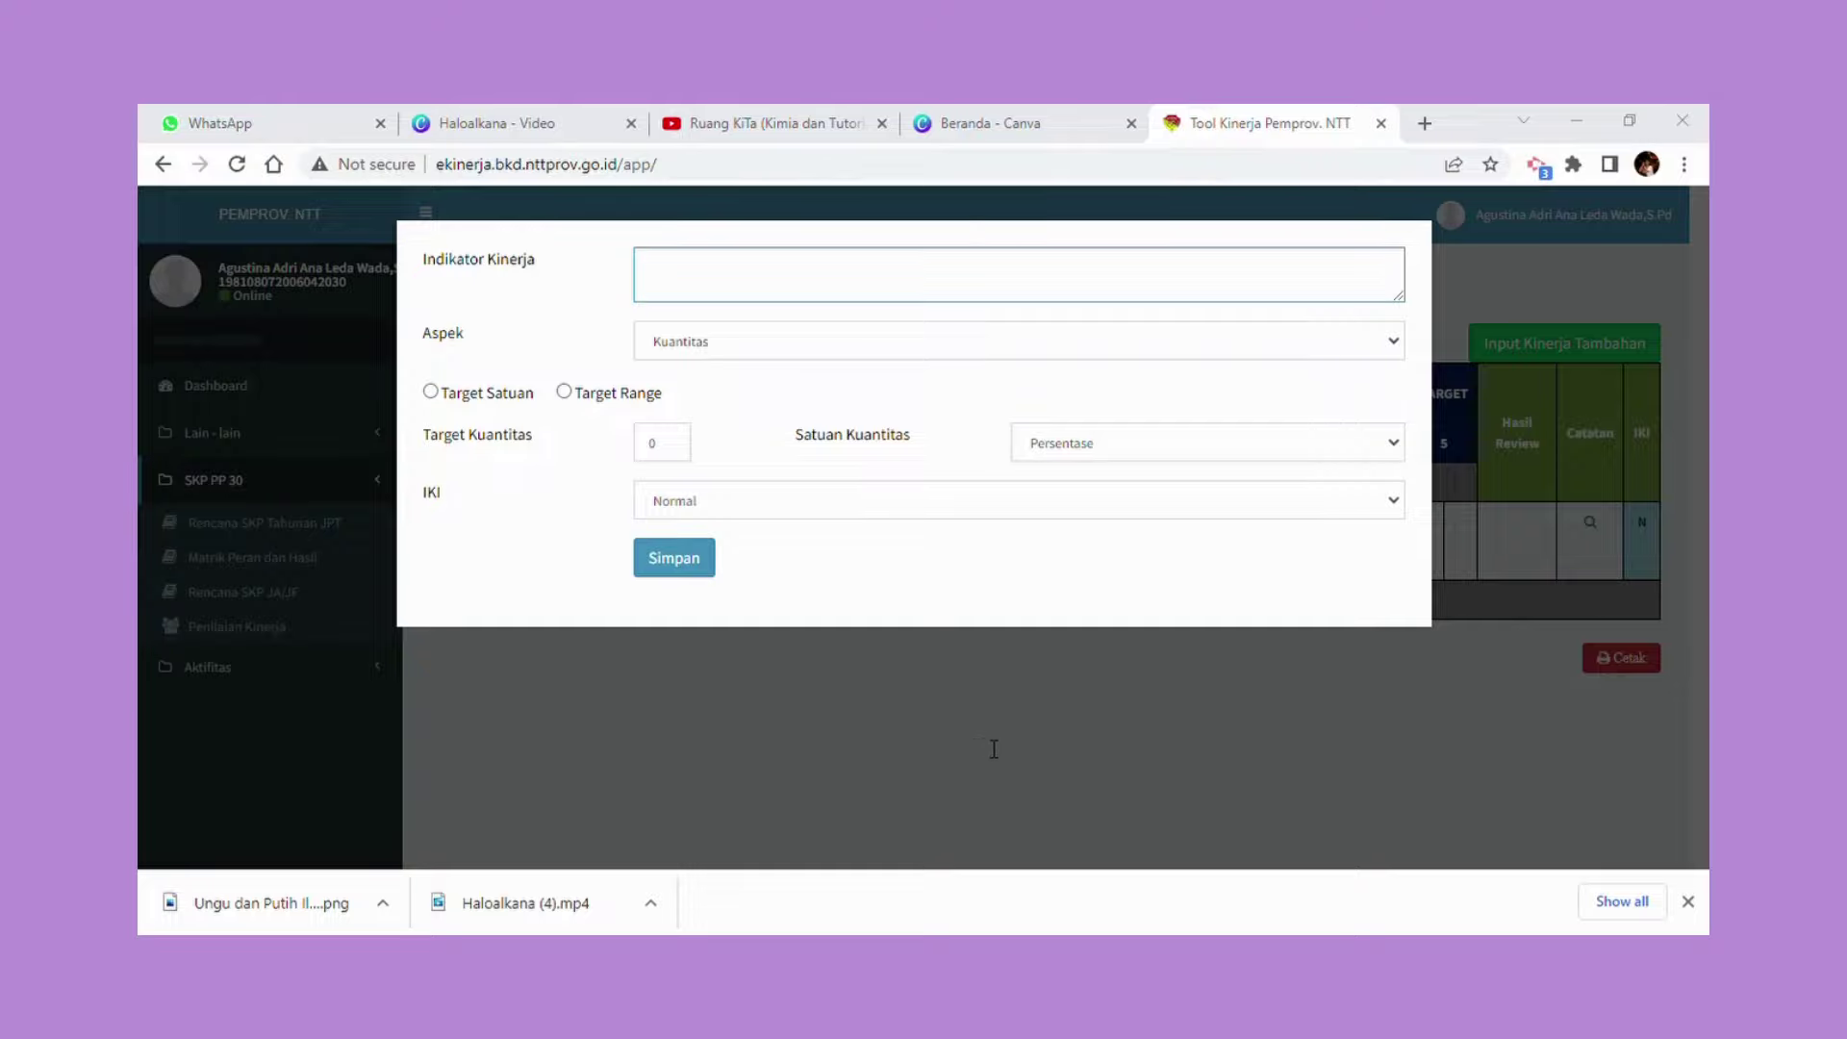
{"action": "key", "text": "alt+Tab"}
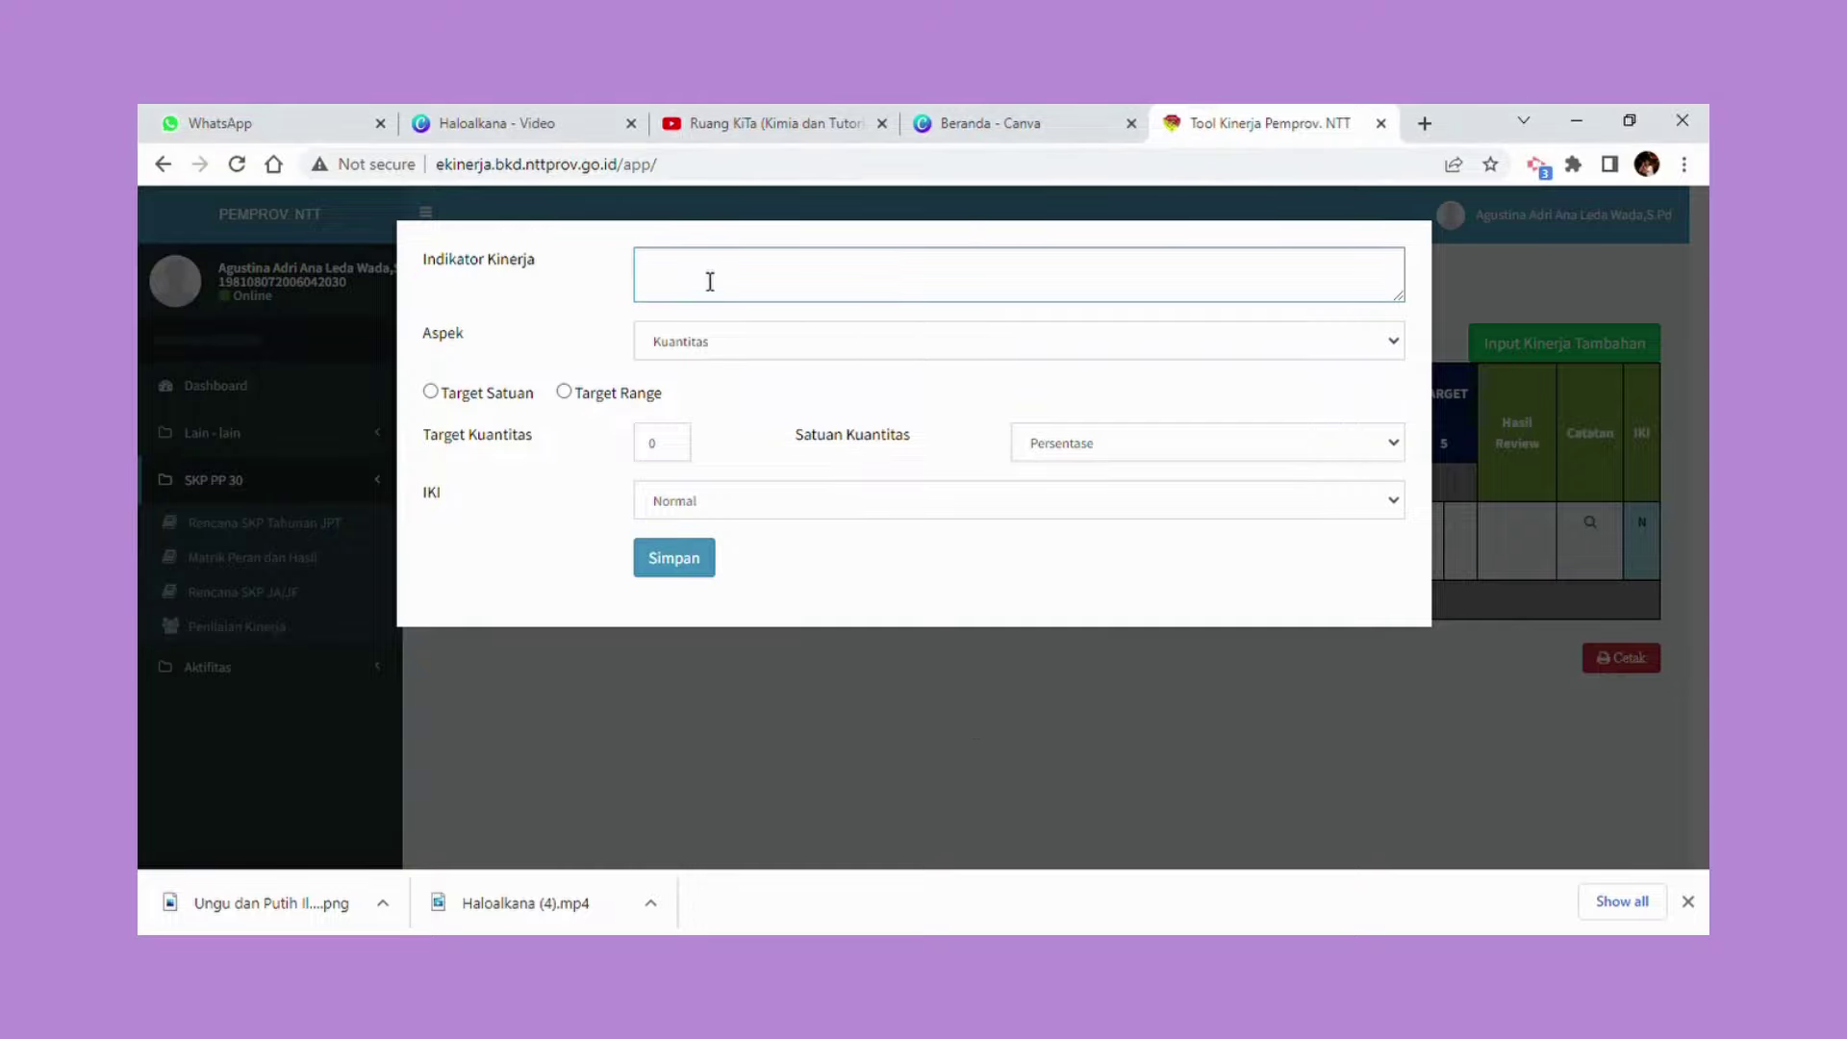
{"action": "type", "text": "Jumlah program perencanaan, pelaksanaan, evaluasi, analisis dan tindak lanjut hasil penilaian"}
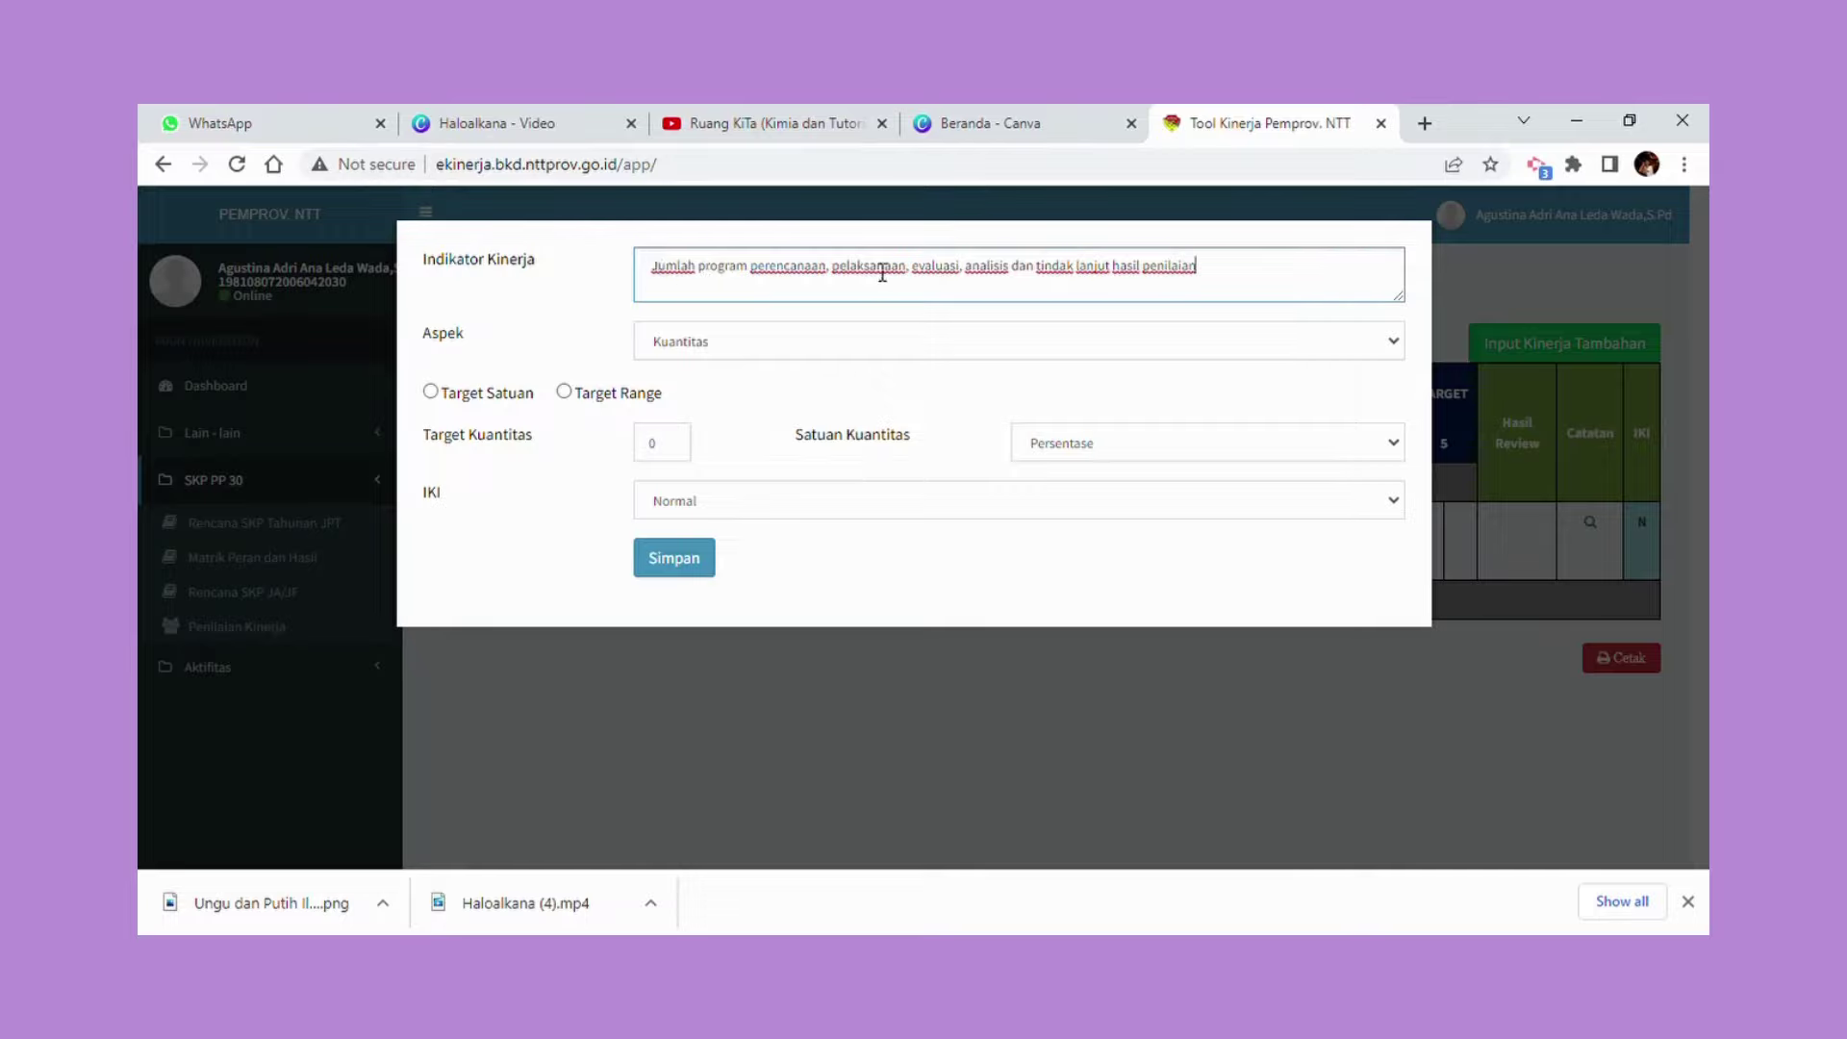
{"action": "left_click", "coordinate": [1283, 338]}
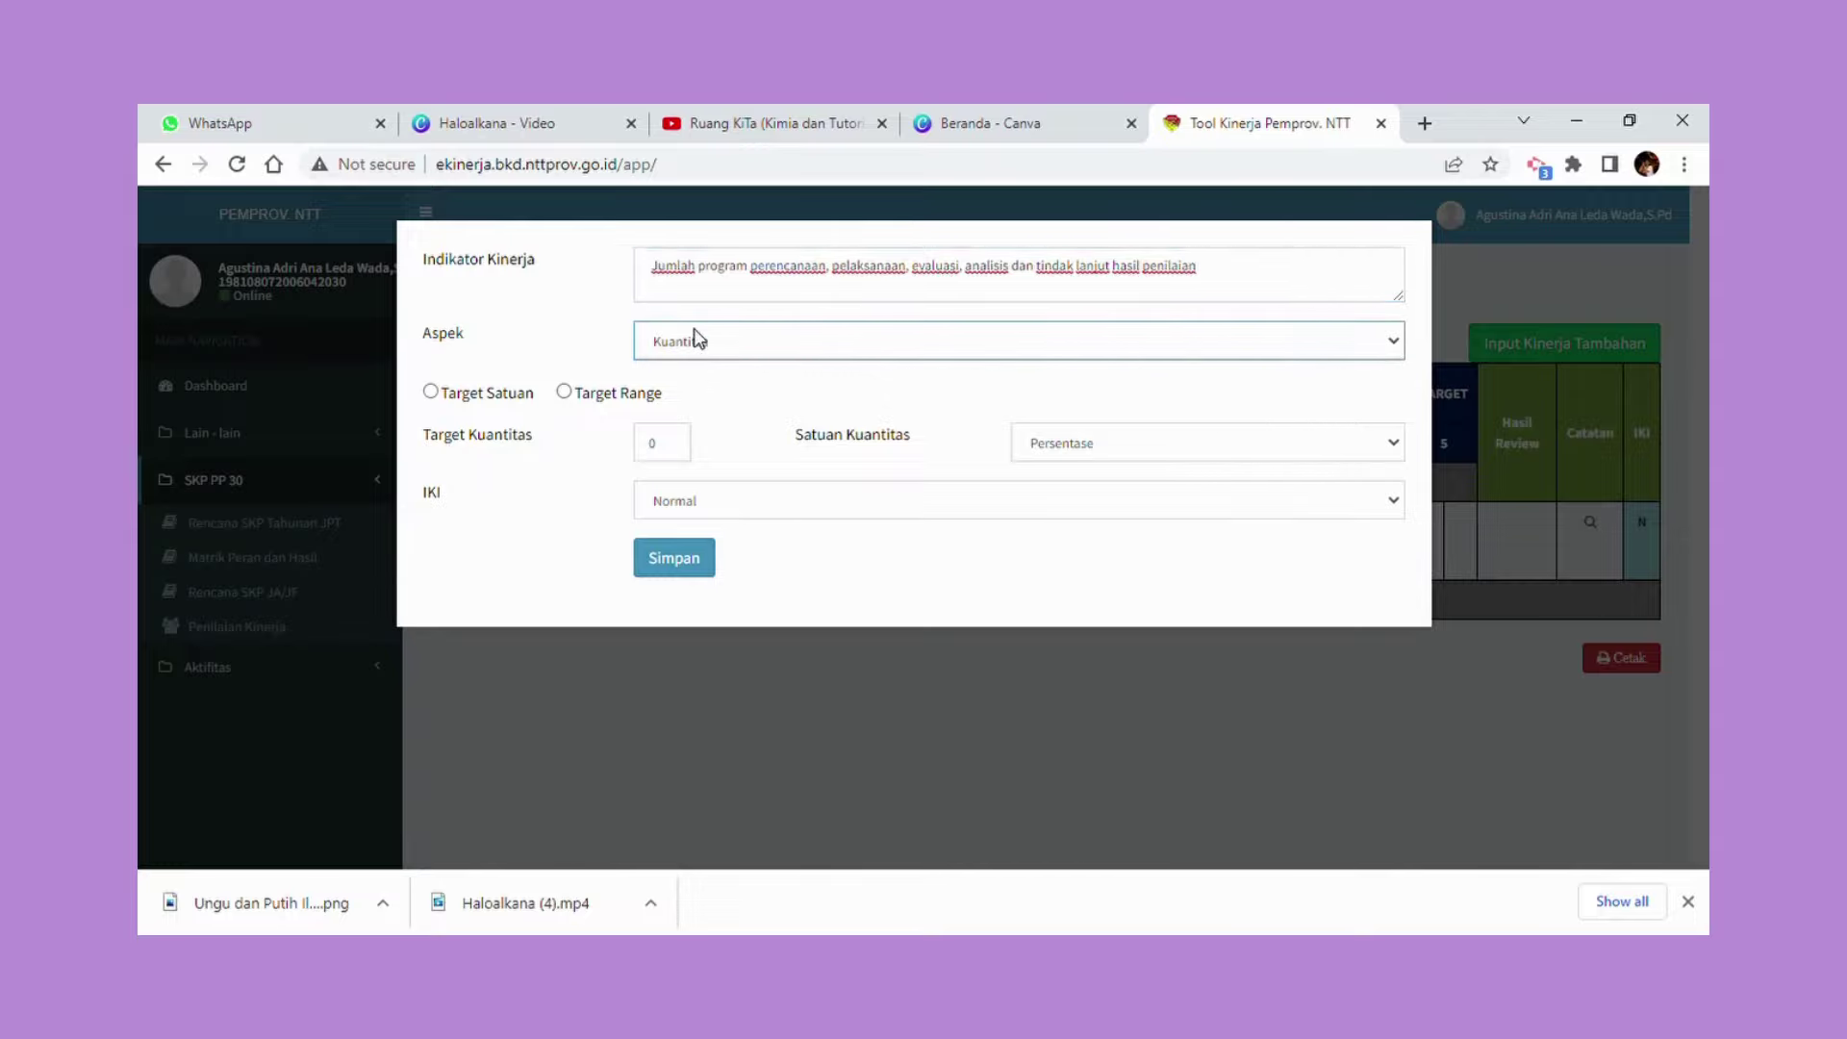
Set a single-value target of 1 Dokumen and save the indicator.
{"action": "left_click", "coordinate": [432, 395]}
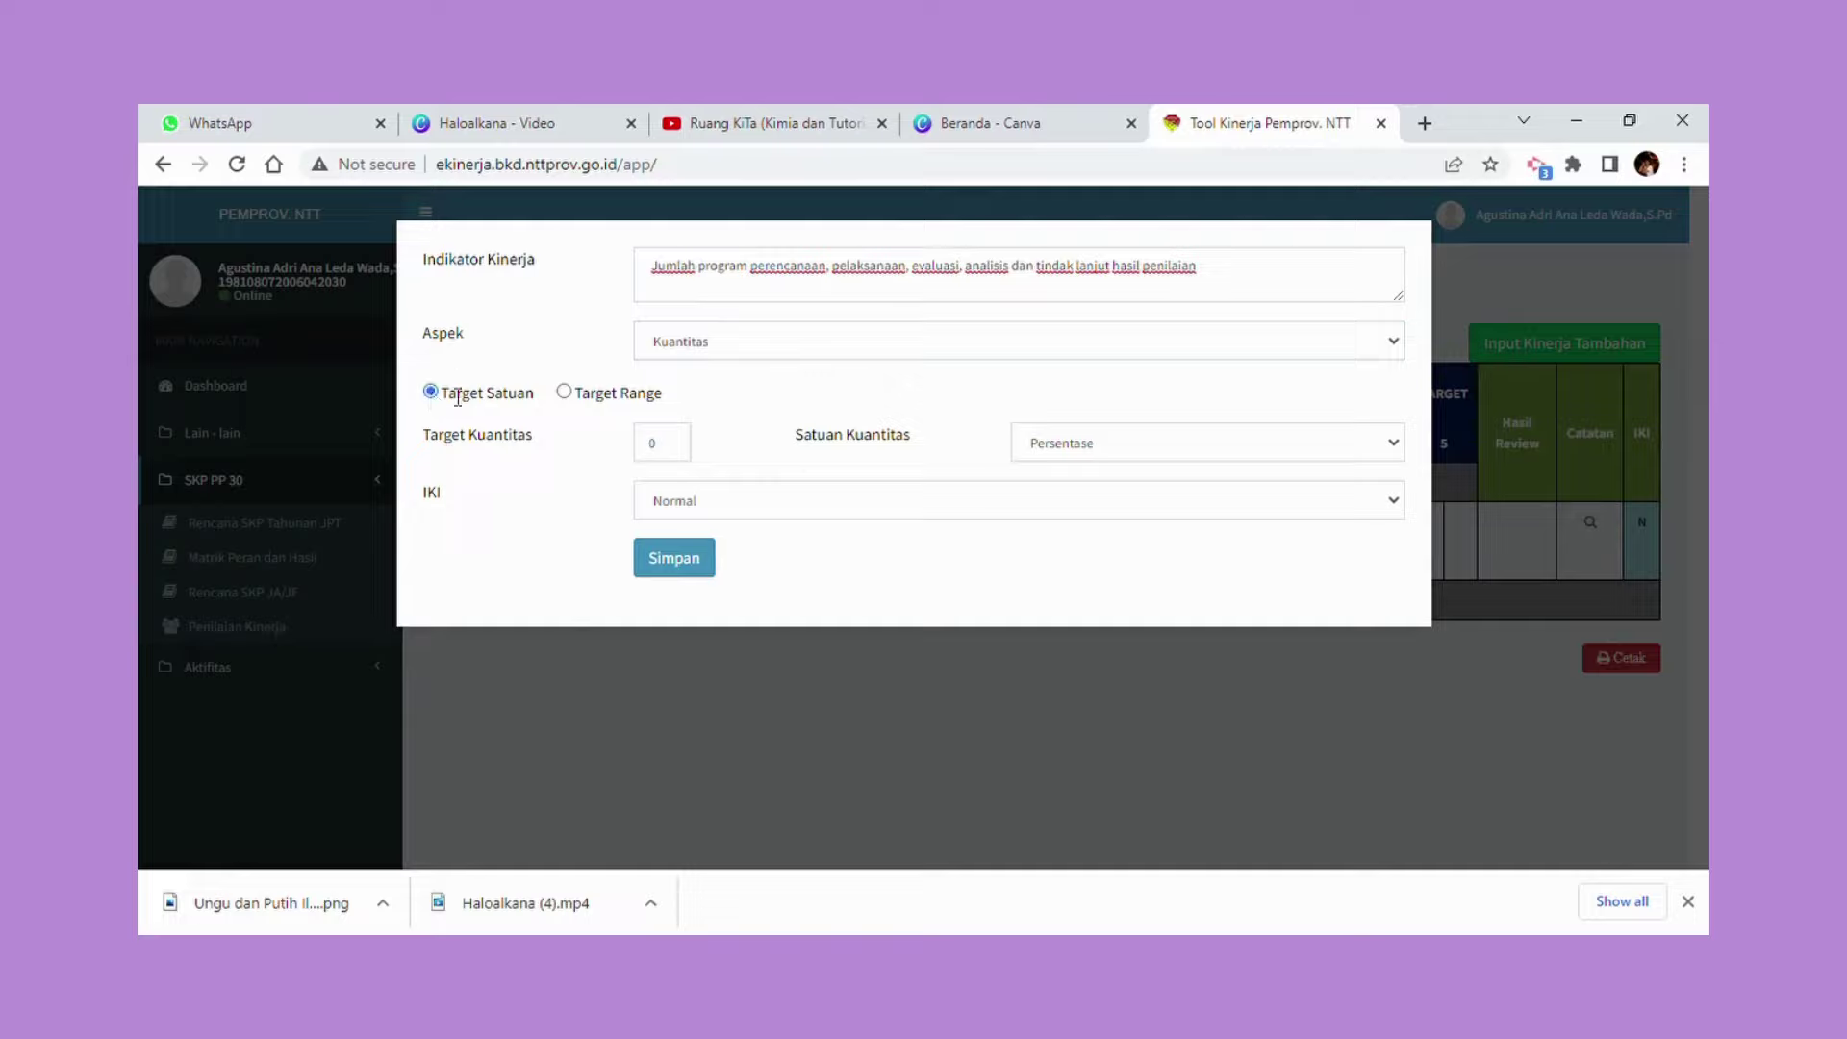
{"action": "left_click", "coordinate": [678, 450]}
{"action": "left_click_drag", "start_coordinate": [678, 450], "coordinate": [621, 451]}
{"action": "type", "text": "1"}
{"action": "left_click", "coordinate": [1133, 444]}
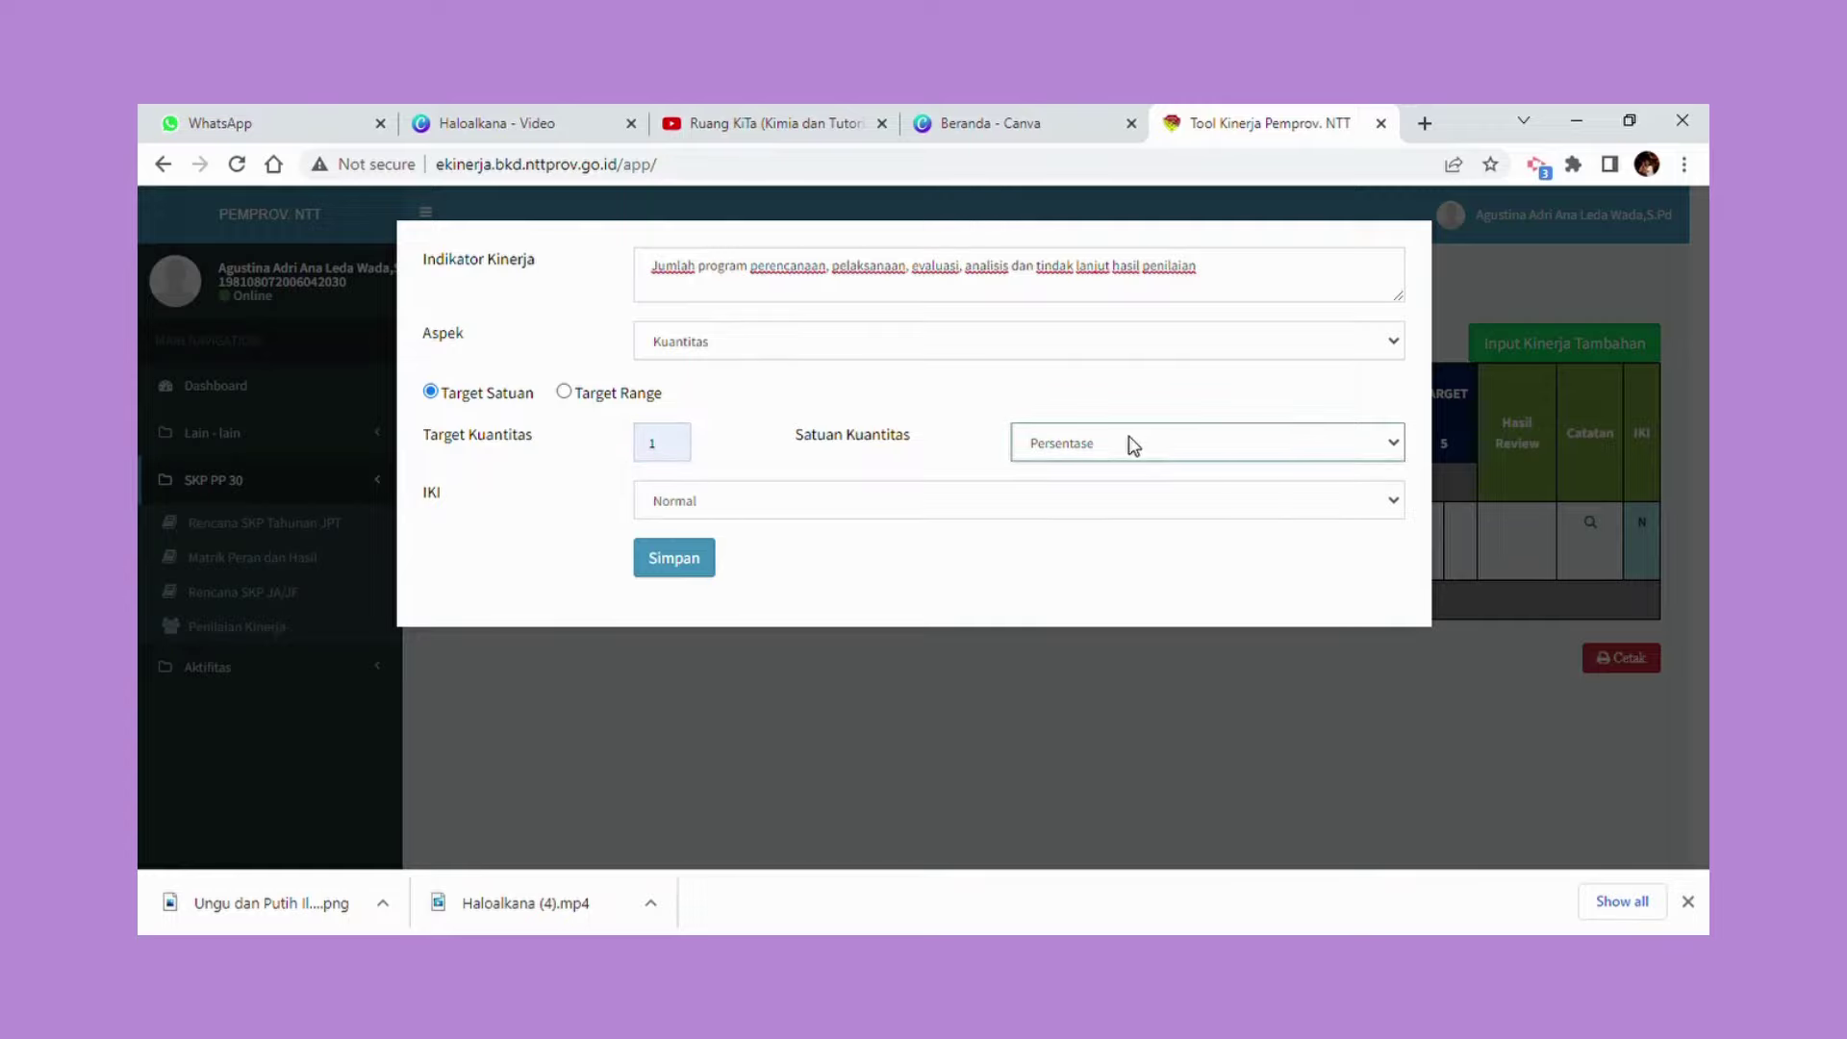
{"action": "key", "text": "d"}
{"action": "key", "text": "d"}
{"action": "left_click", "coordinate": [700, 567]}
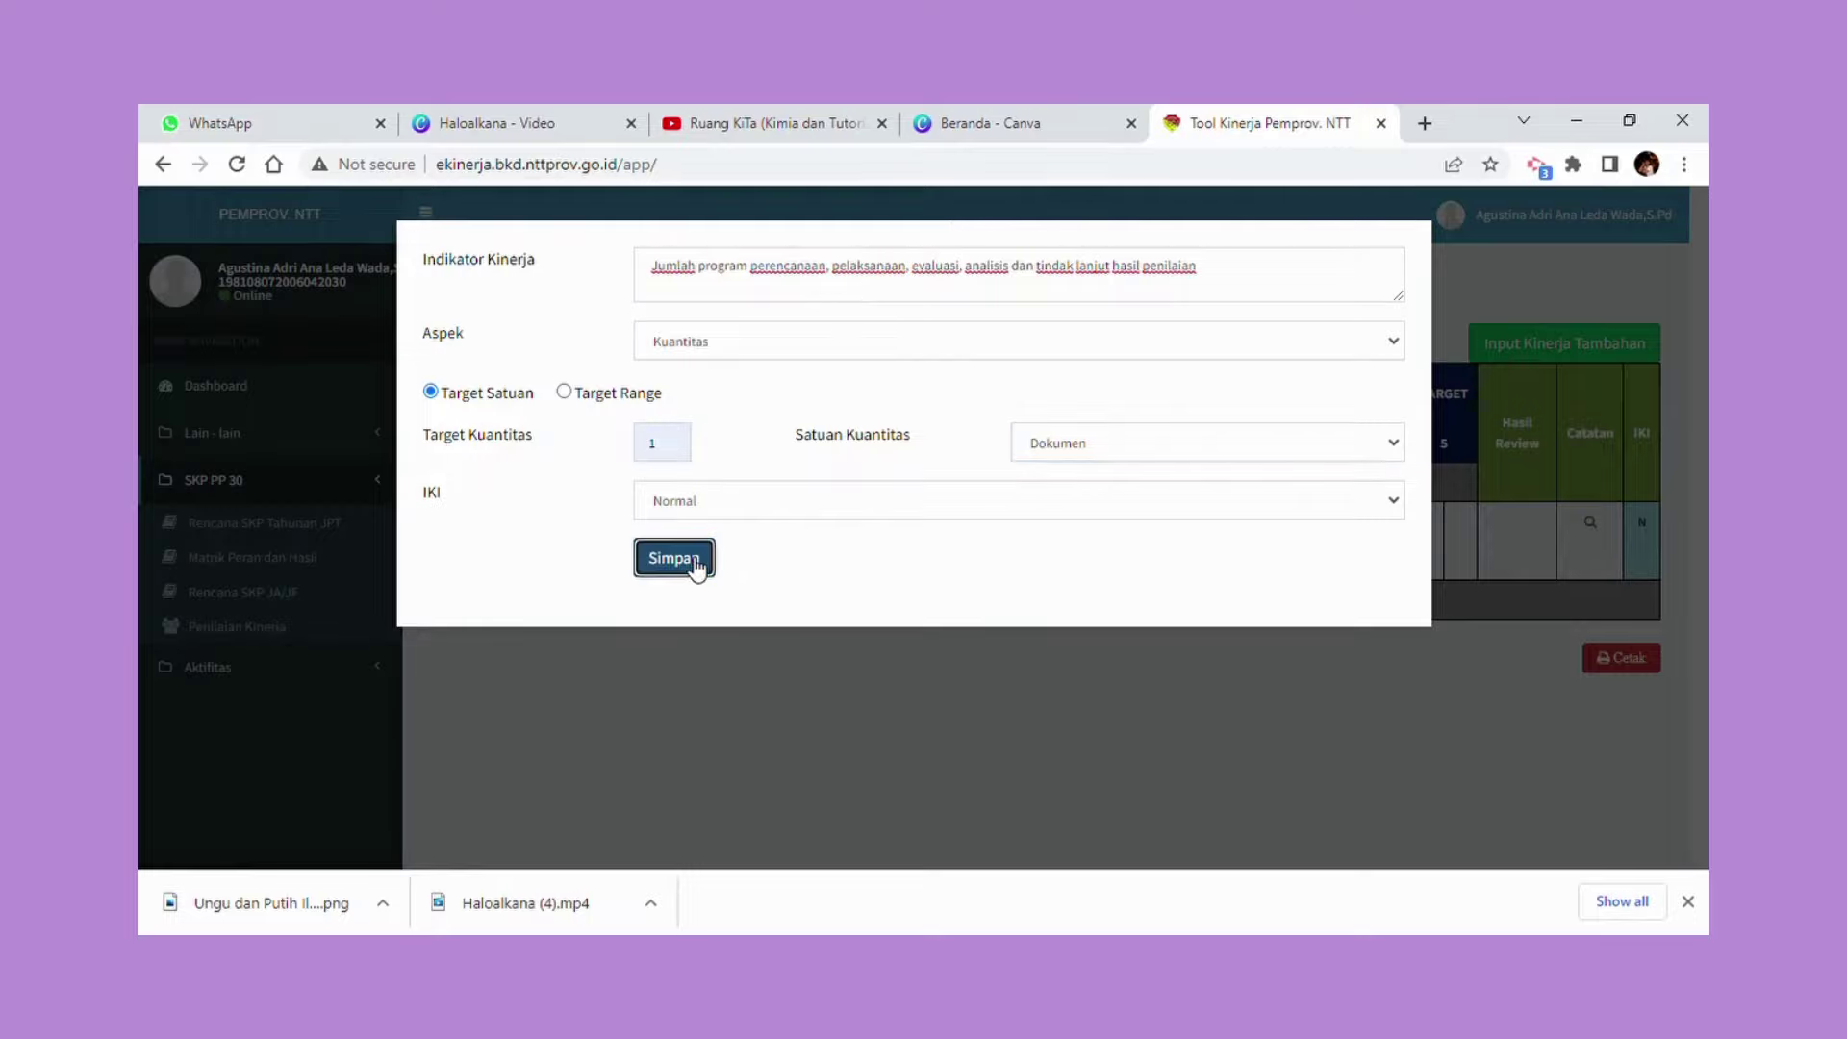
{"action": "left_click", "coordinate": [1017, 293]}
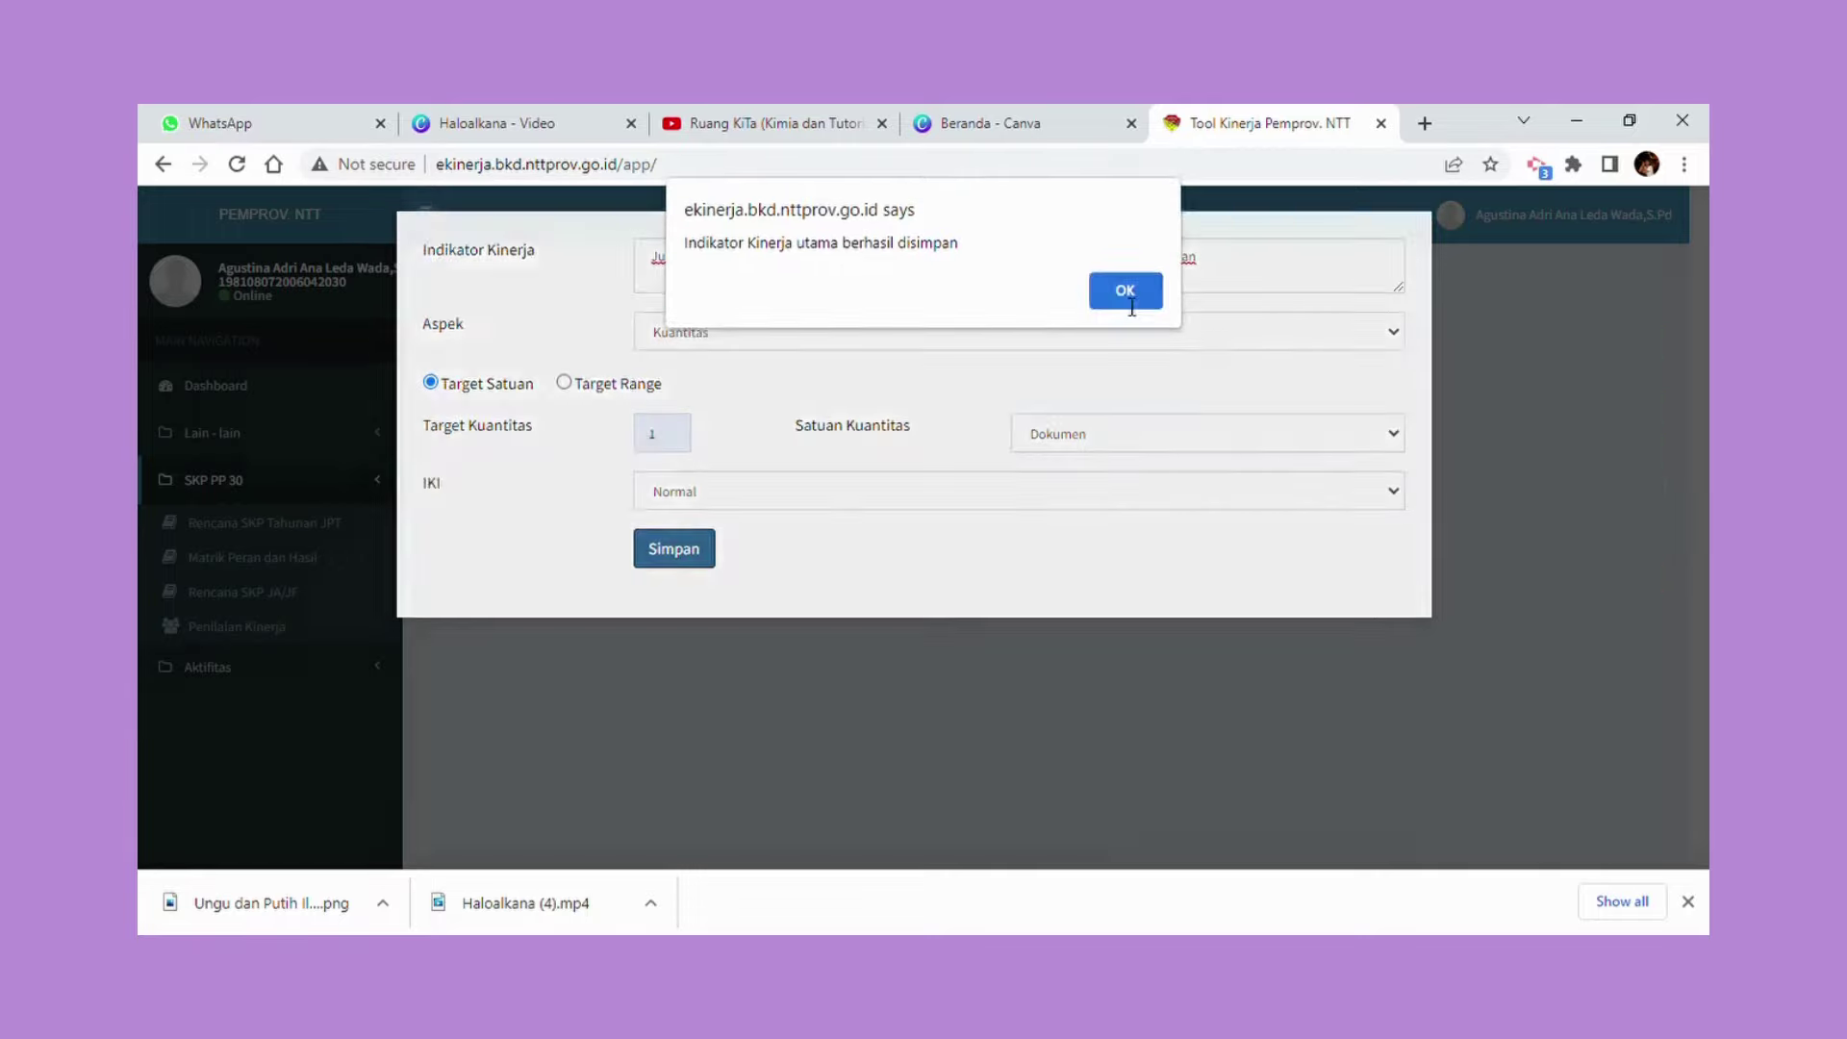
{"action": "left_click", "coordinate": [1123, 301]}
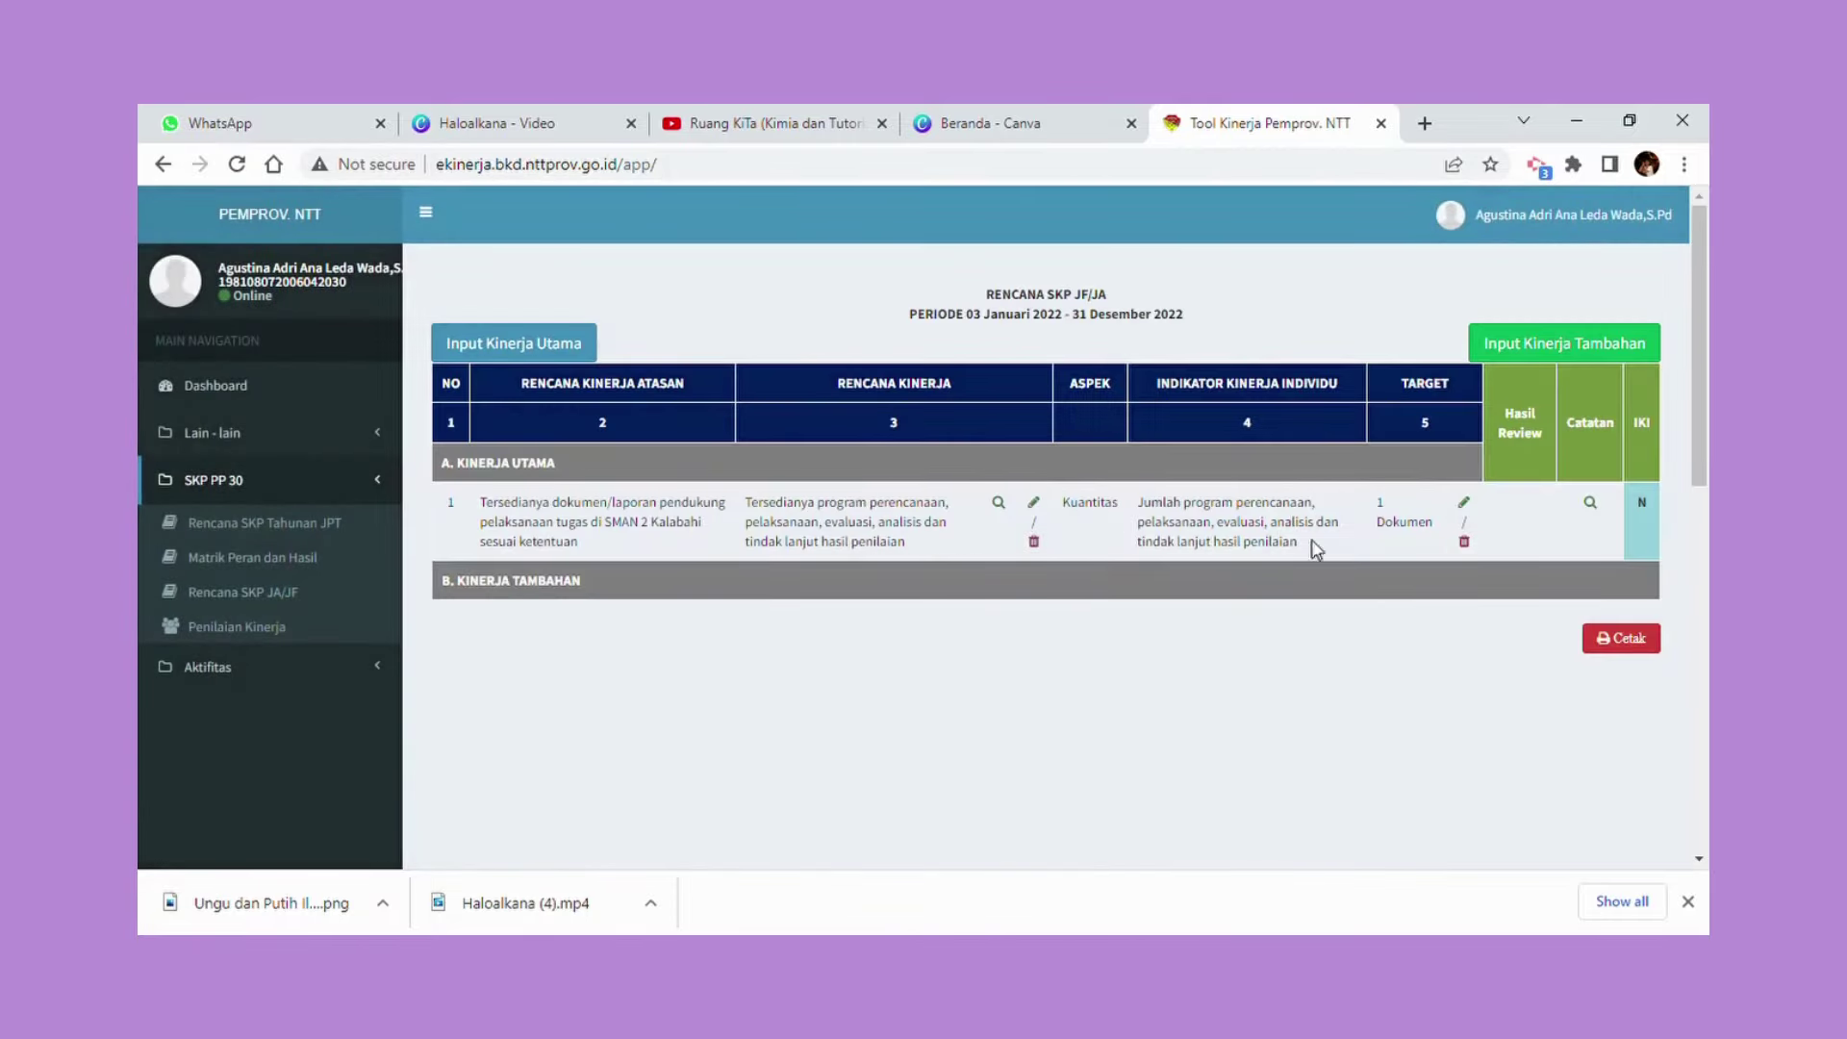
{"action": "left_click", "coordinate": [551, 348]}
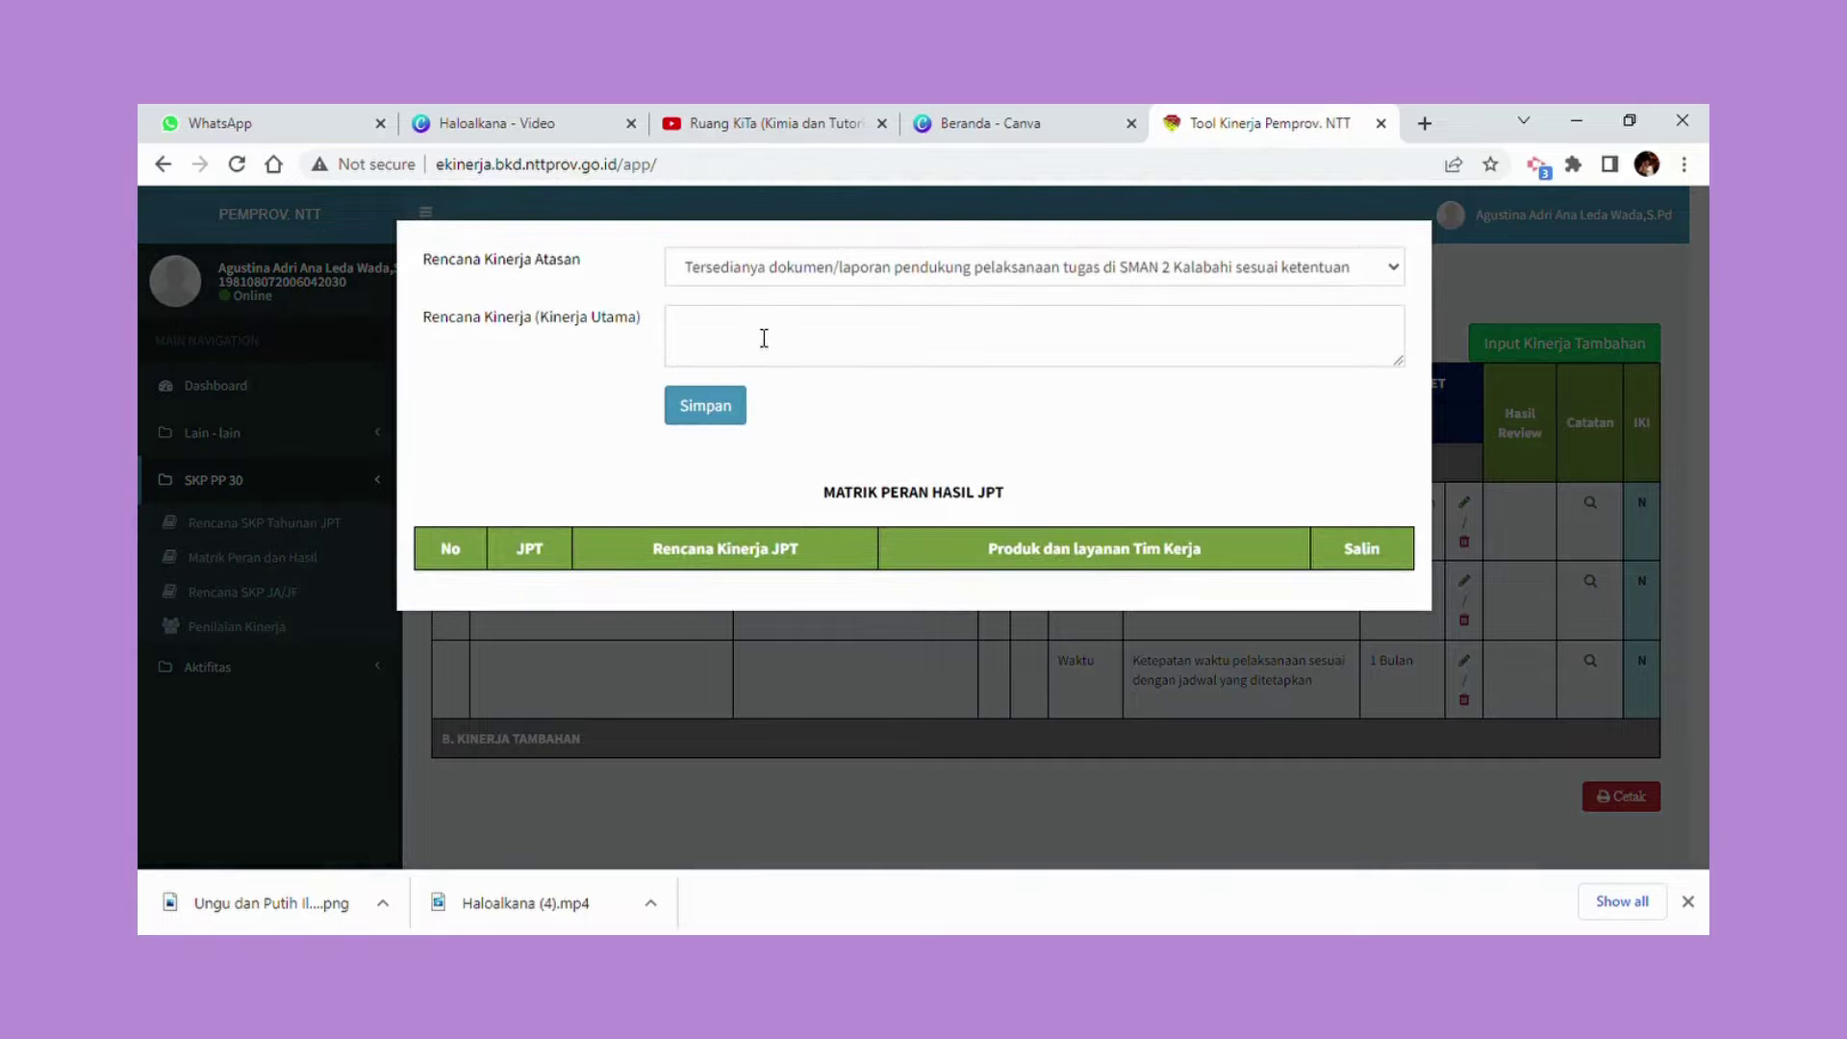
{"action": "left_click", "coordinate": [746, 333]}
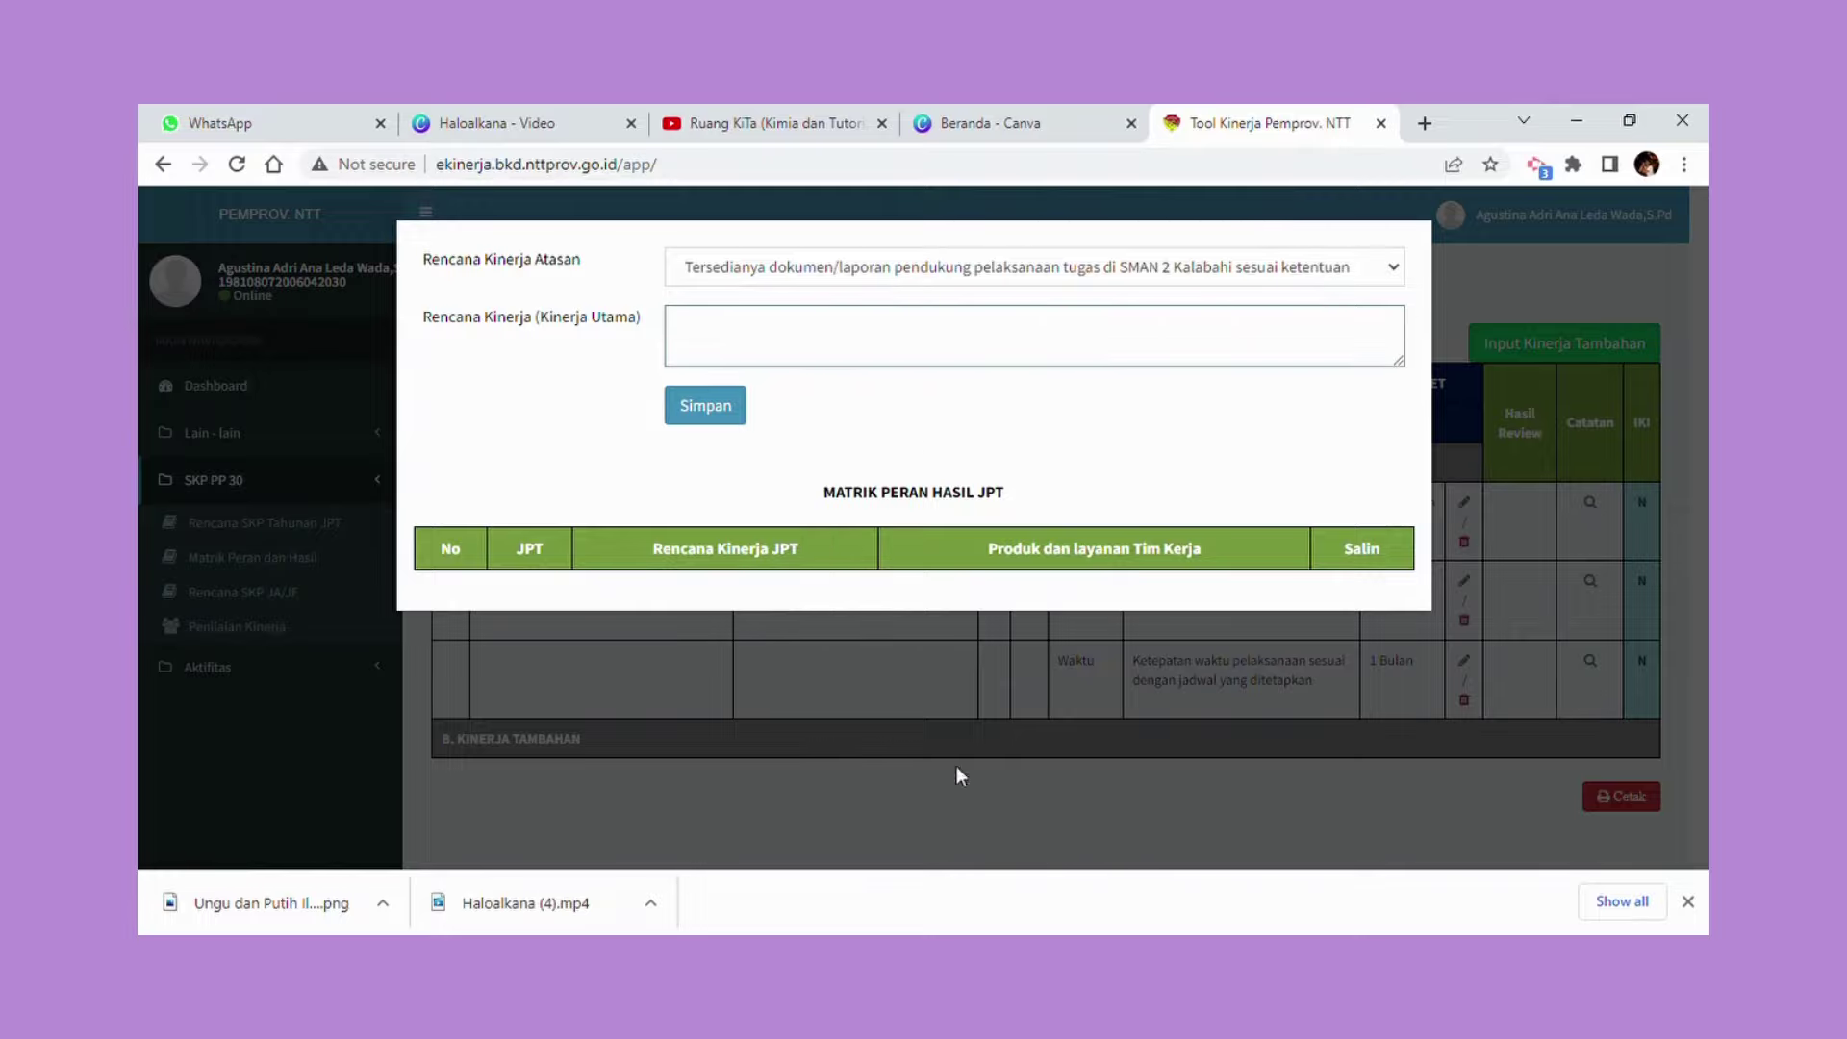
{"action": "left_click", "coordinate": [1516, 285]}
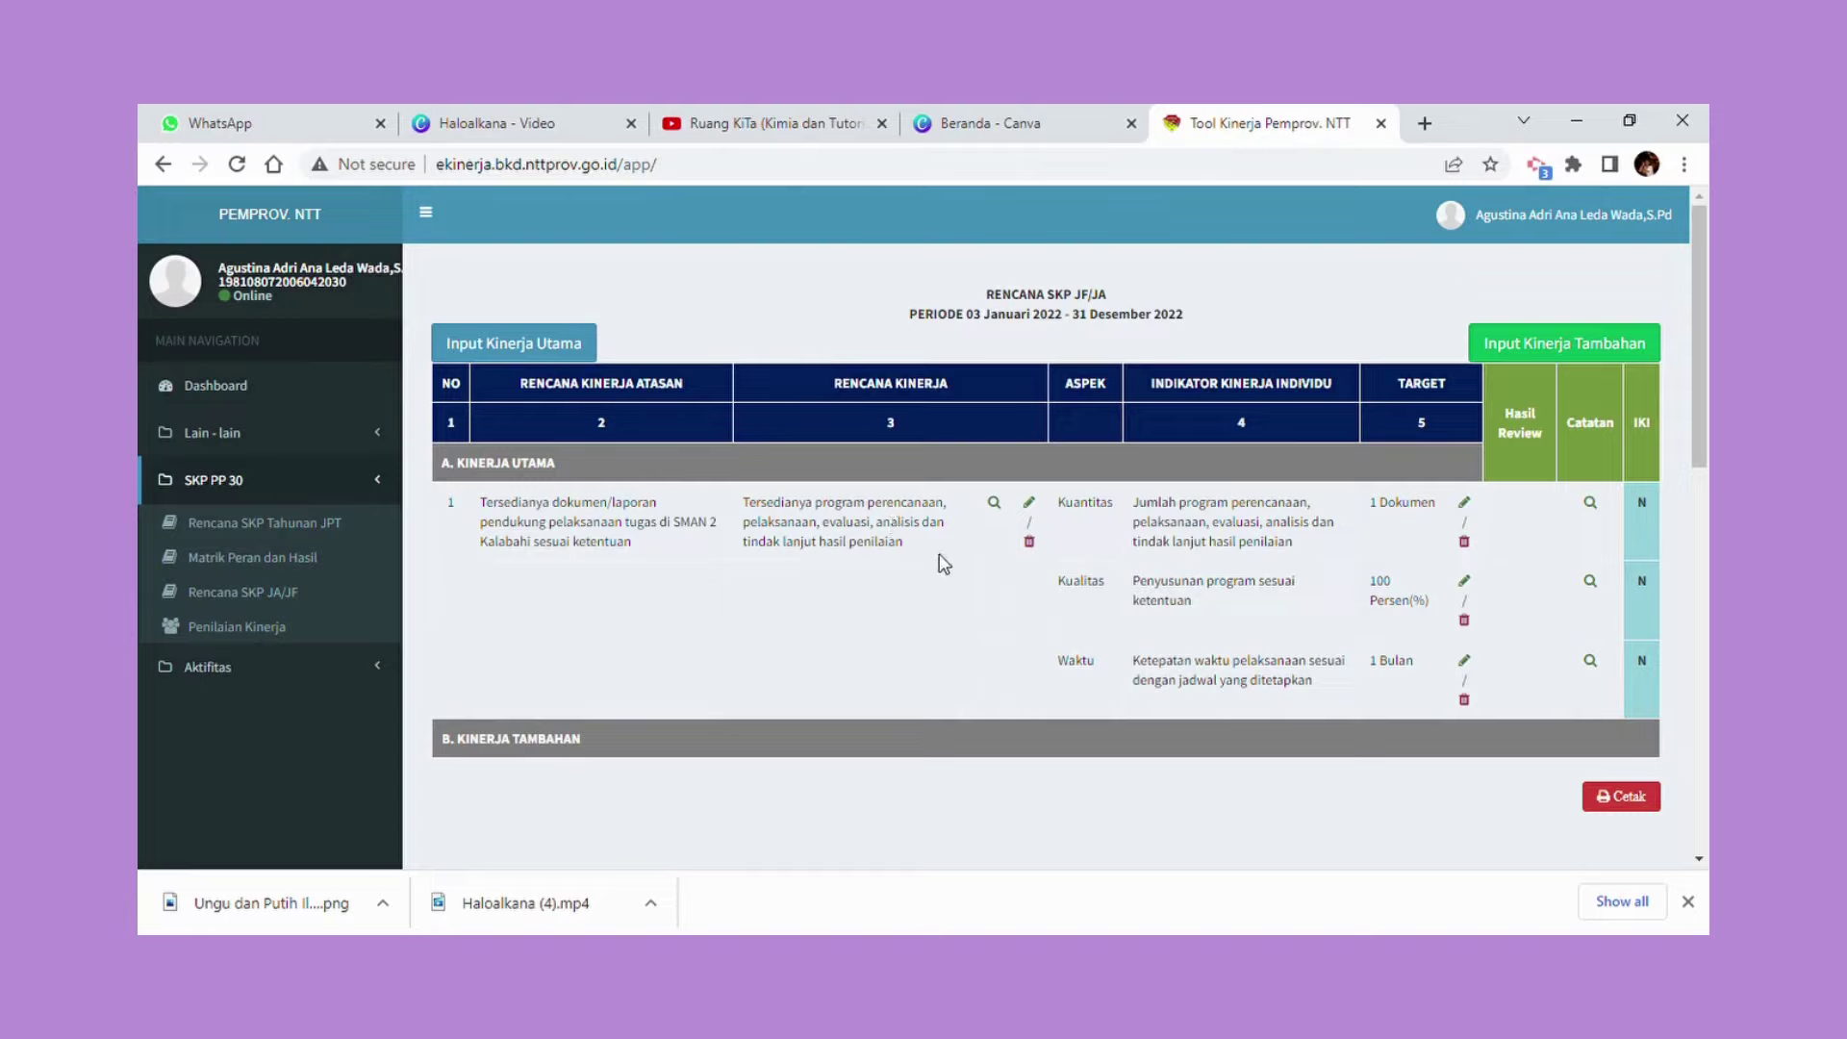
Paste 'Terlaksananya kepesertaan diklat fungsional' as a Kinerja Tambahan and save it.
{"action": "left_click", "coordinate": [1571, 351]}
{"action": "left_click", "coordinate": [946, 298]}
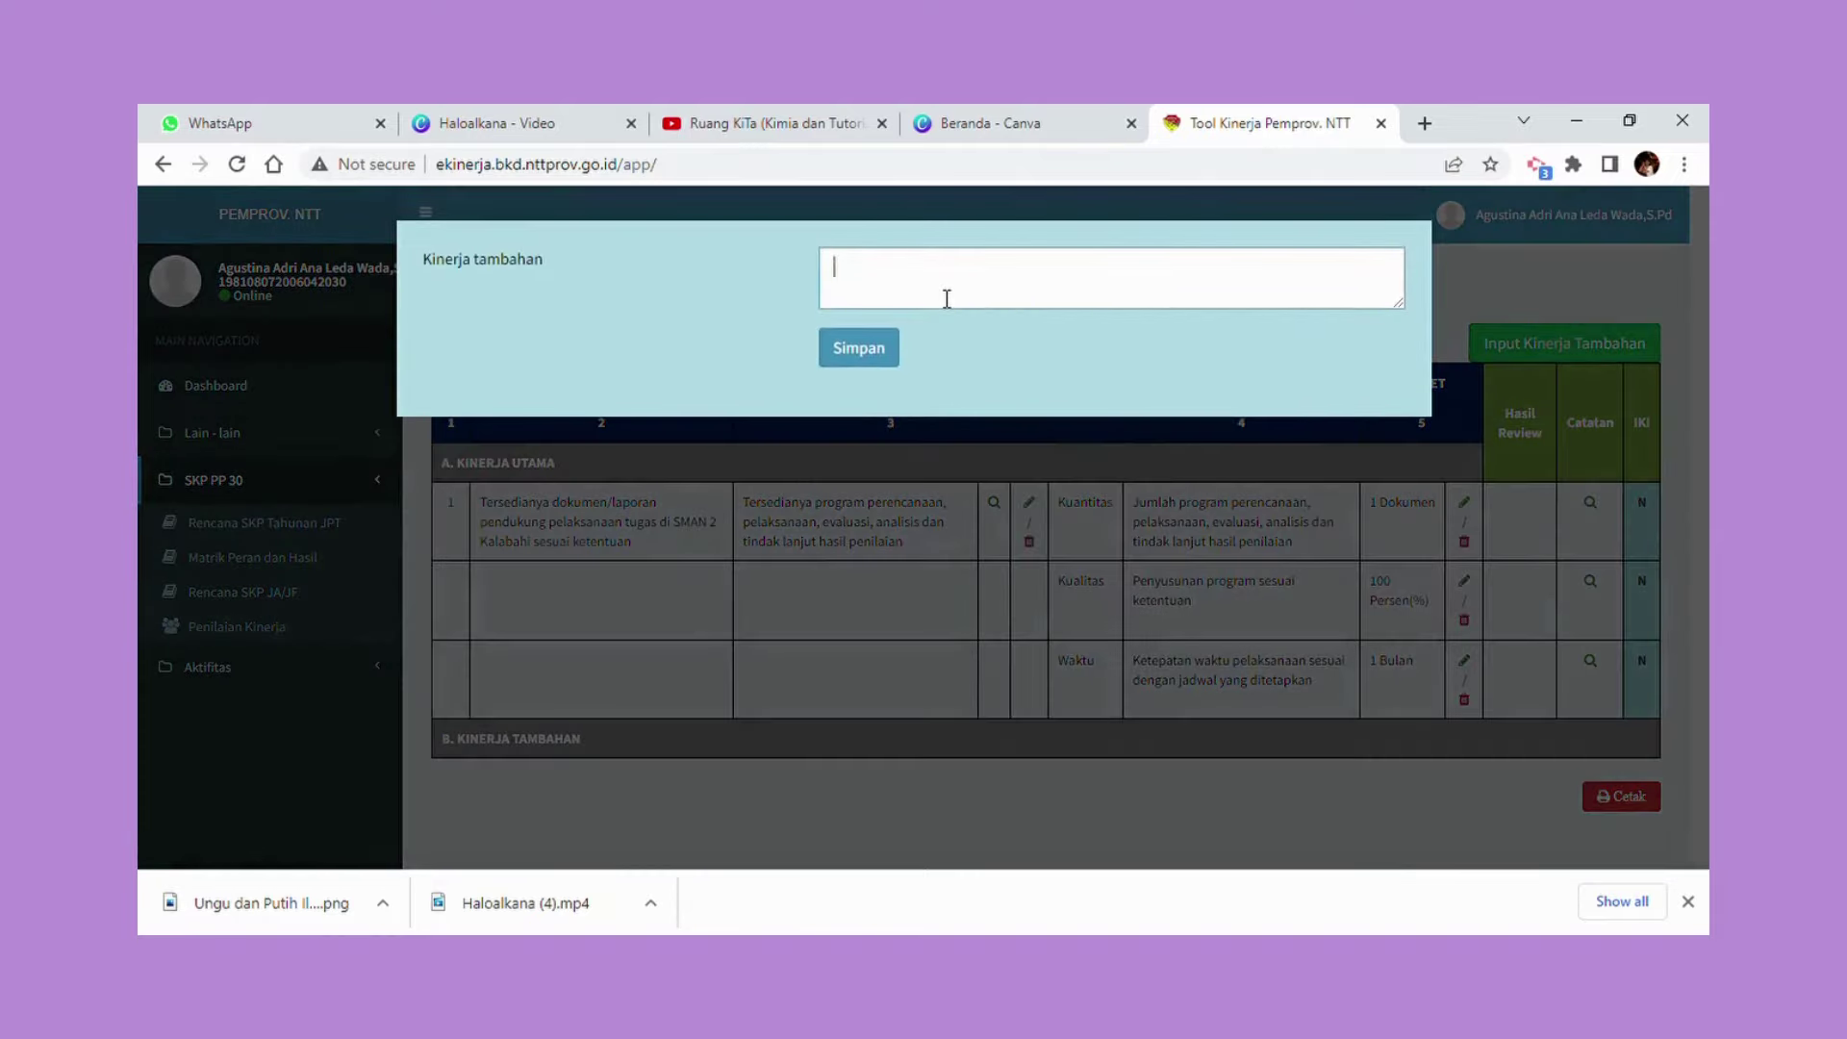
{"action": "key", "text": "alt+Tab"}
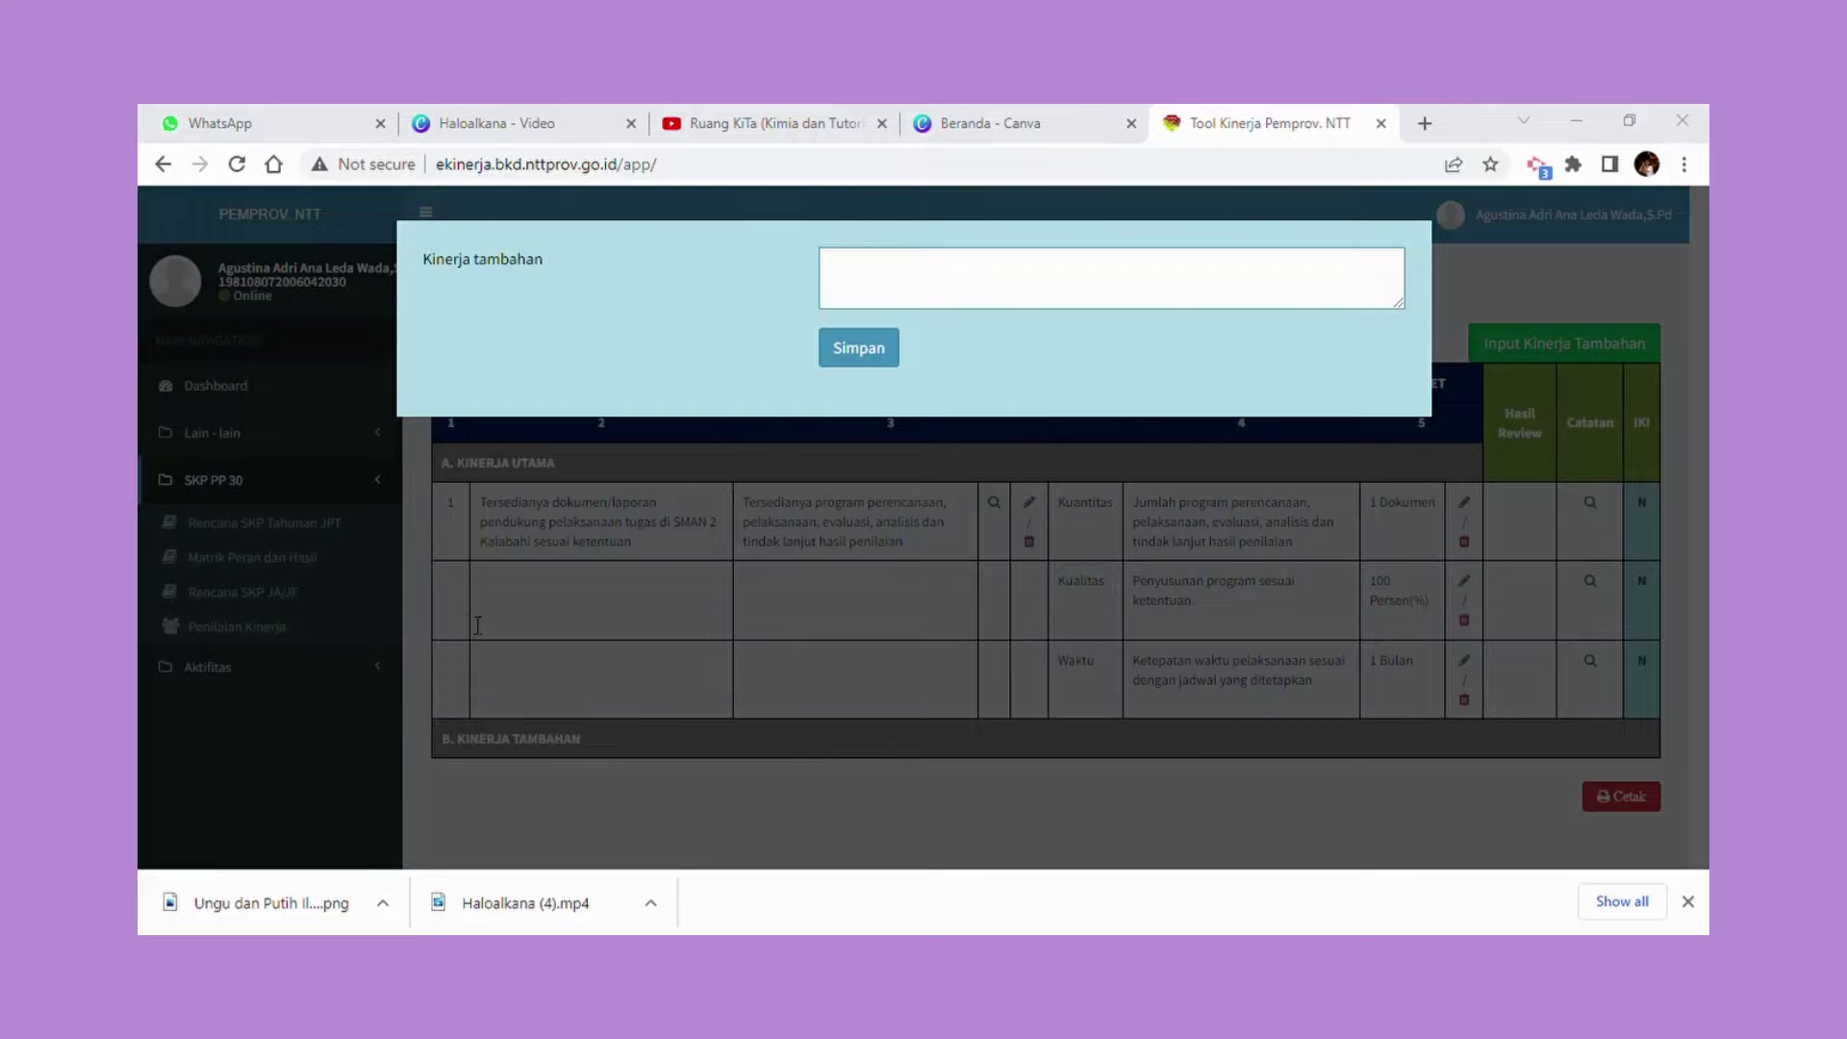
{"action": "left_click", "coordinate": [816, 506]}
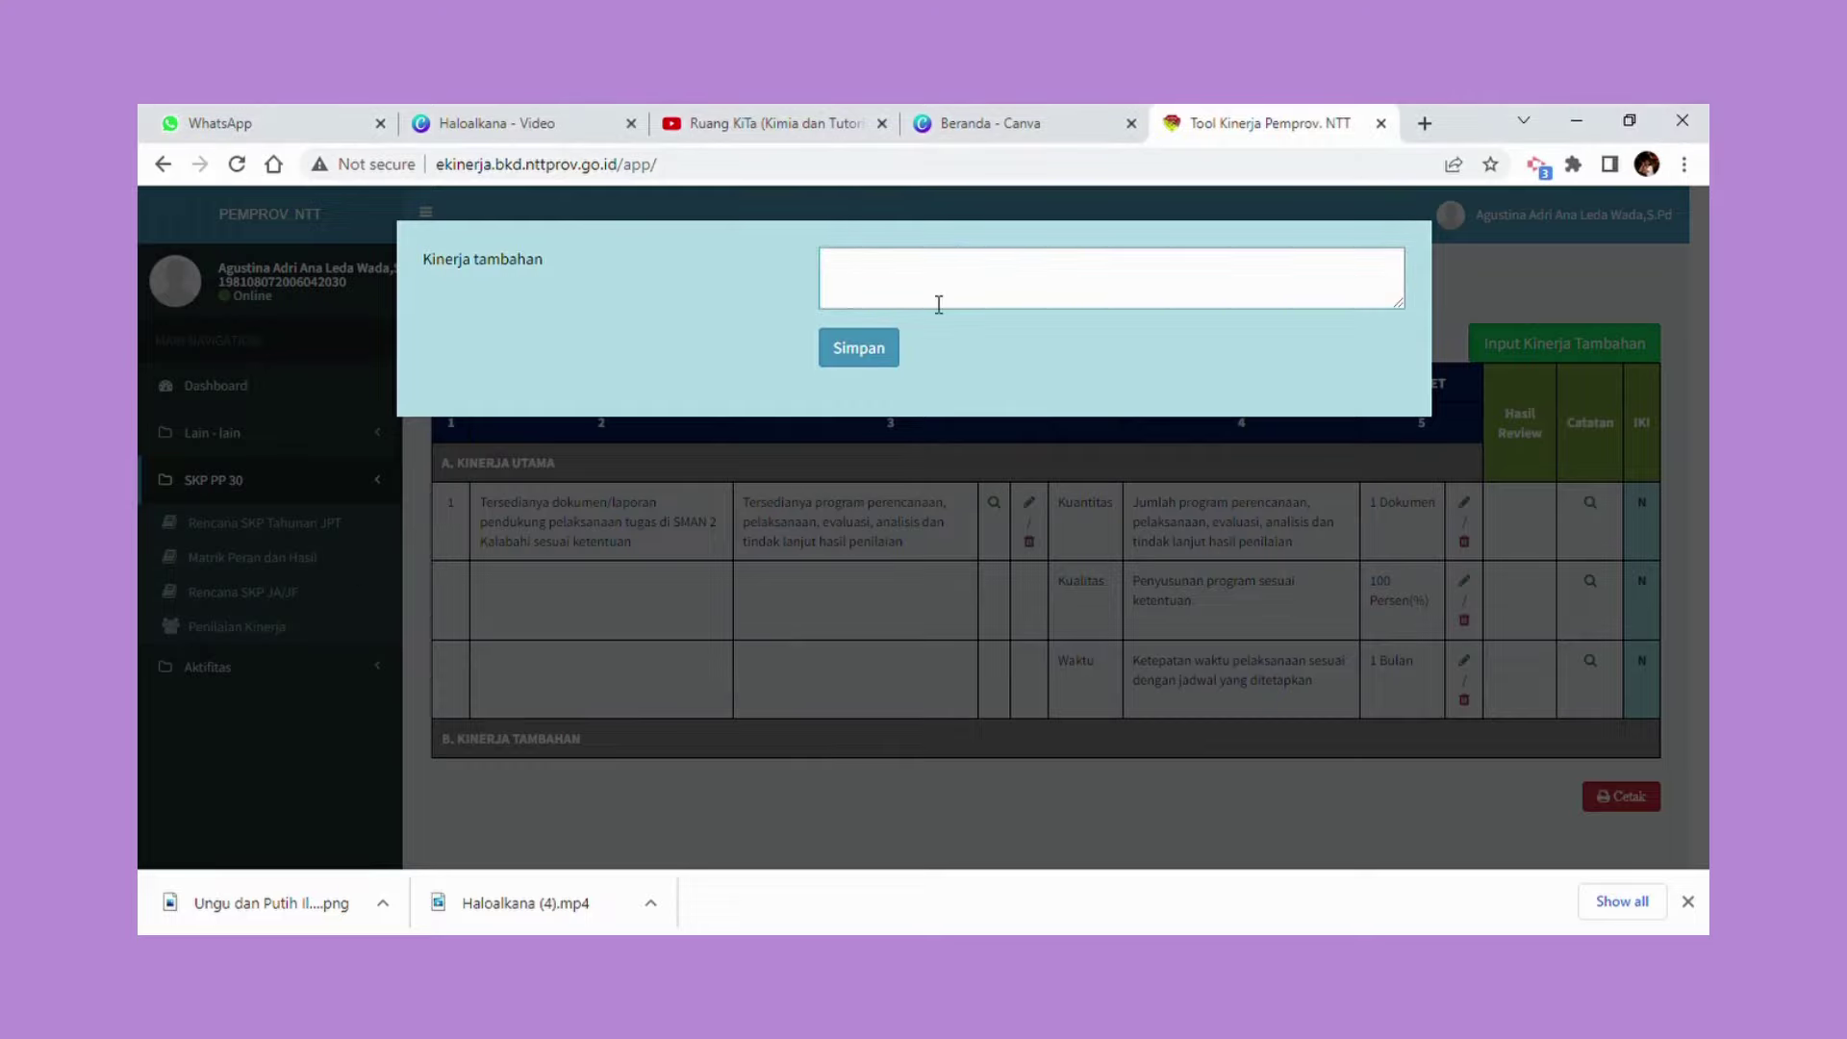
{"action": "key", "text": "ctrl+v"}
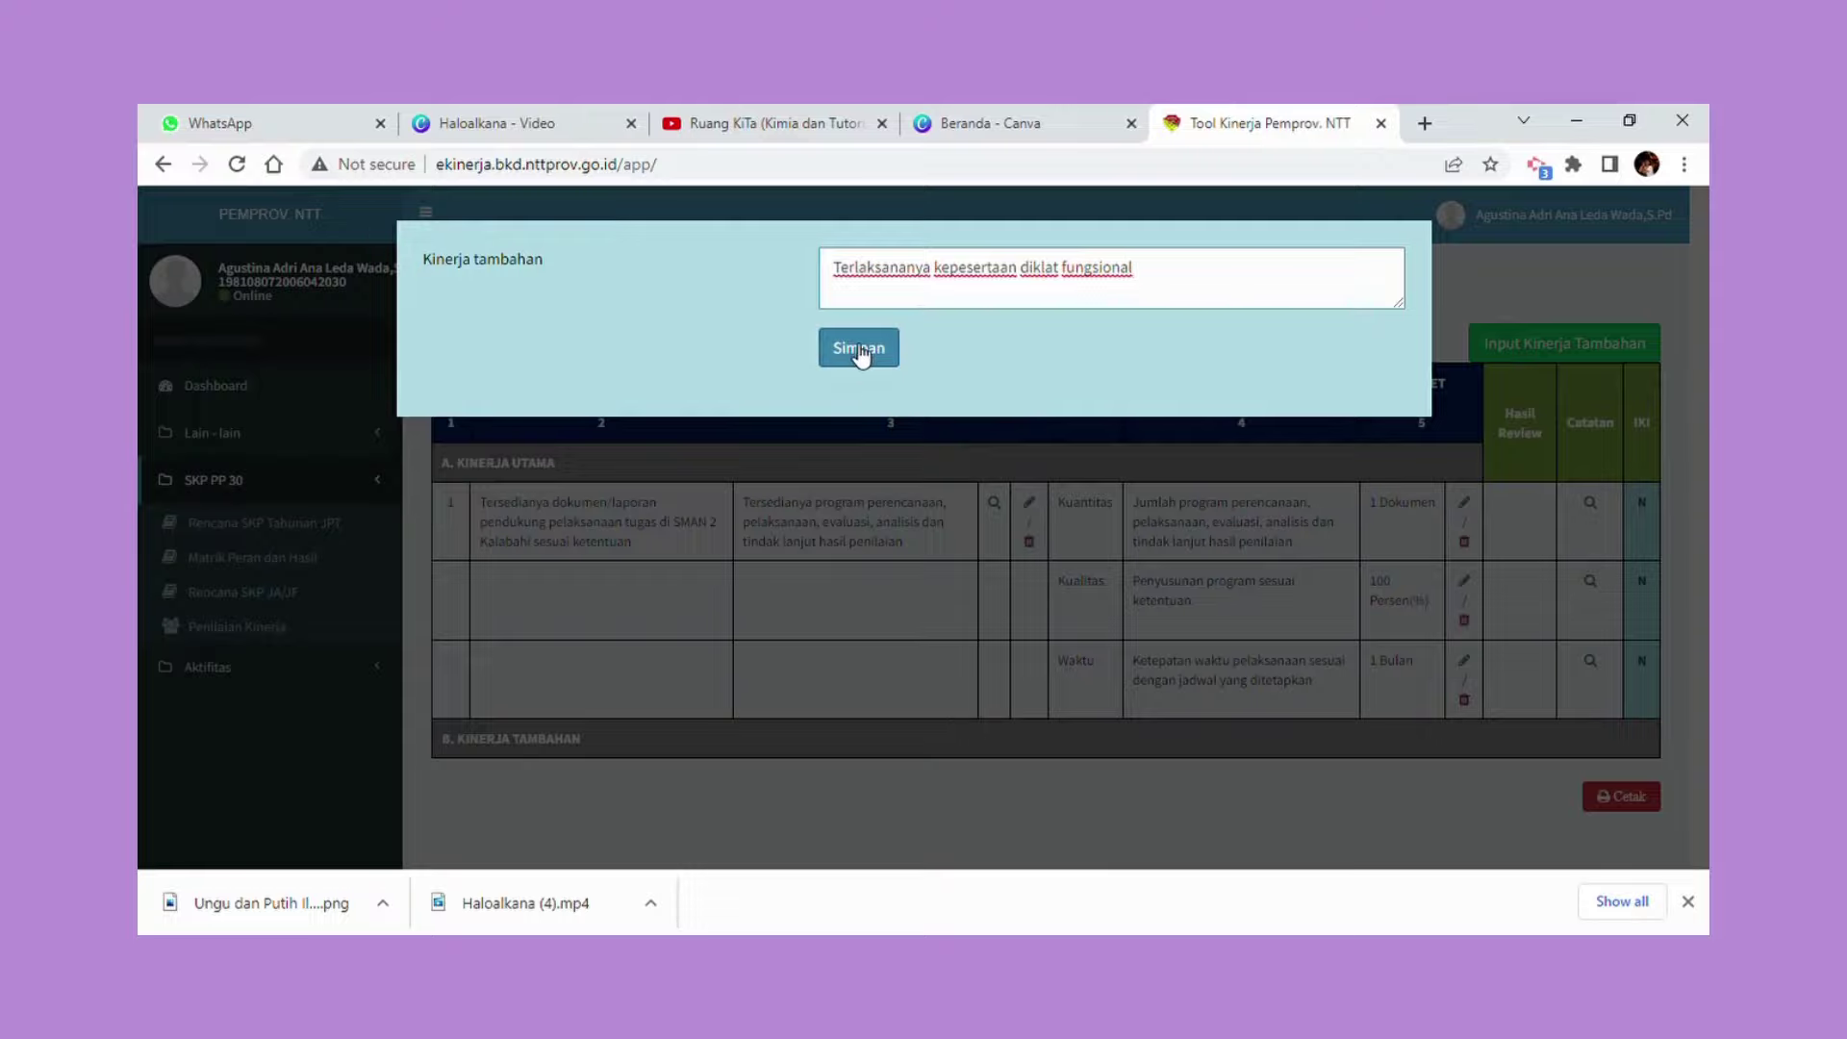
{"action": "left_click", "coordinate": [859, 350]}
{"action": "left_click", "coordinate": [1008, 298]}
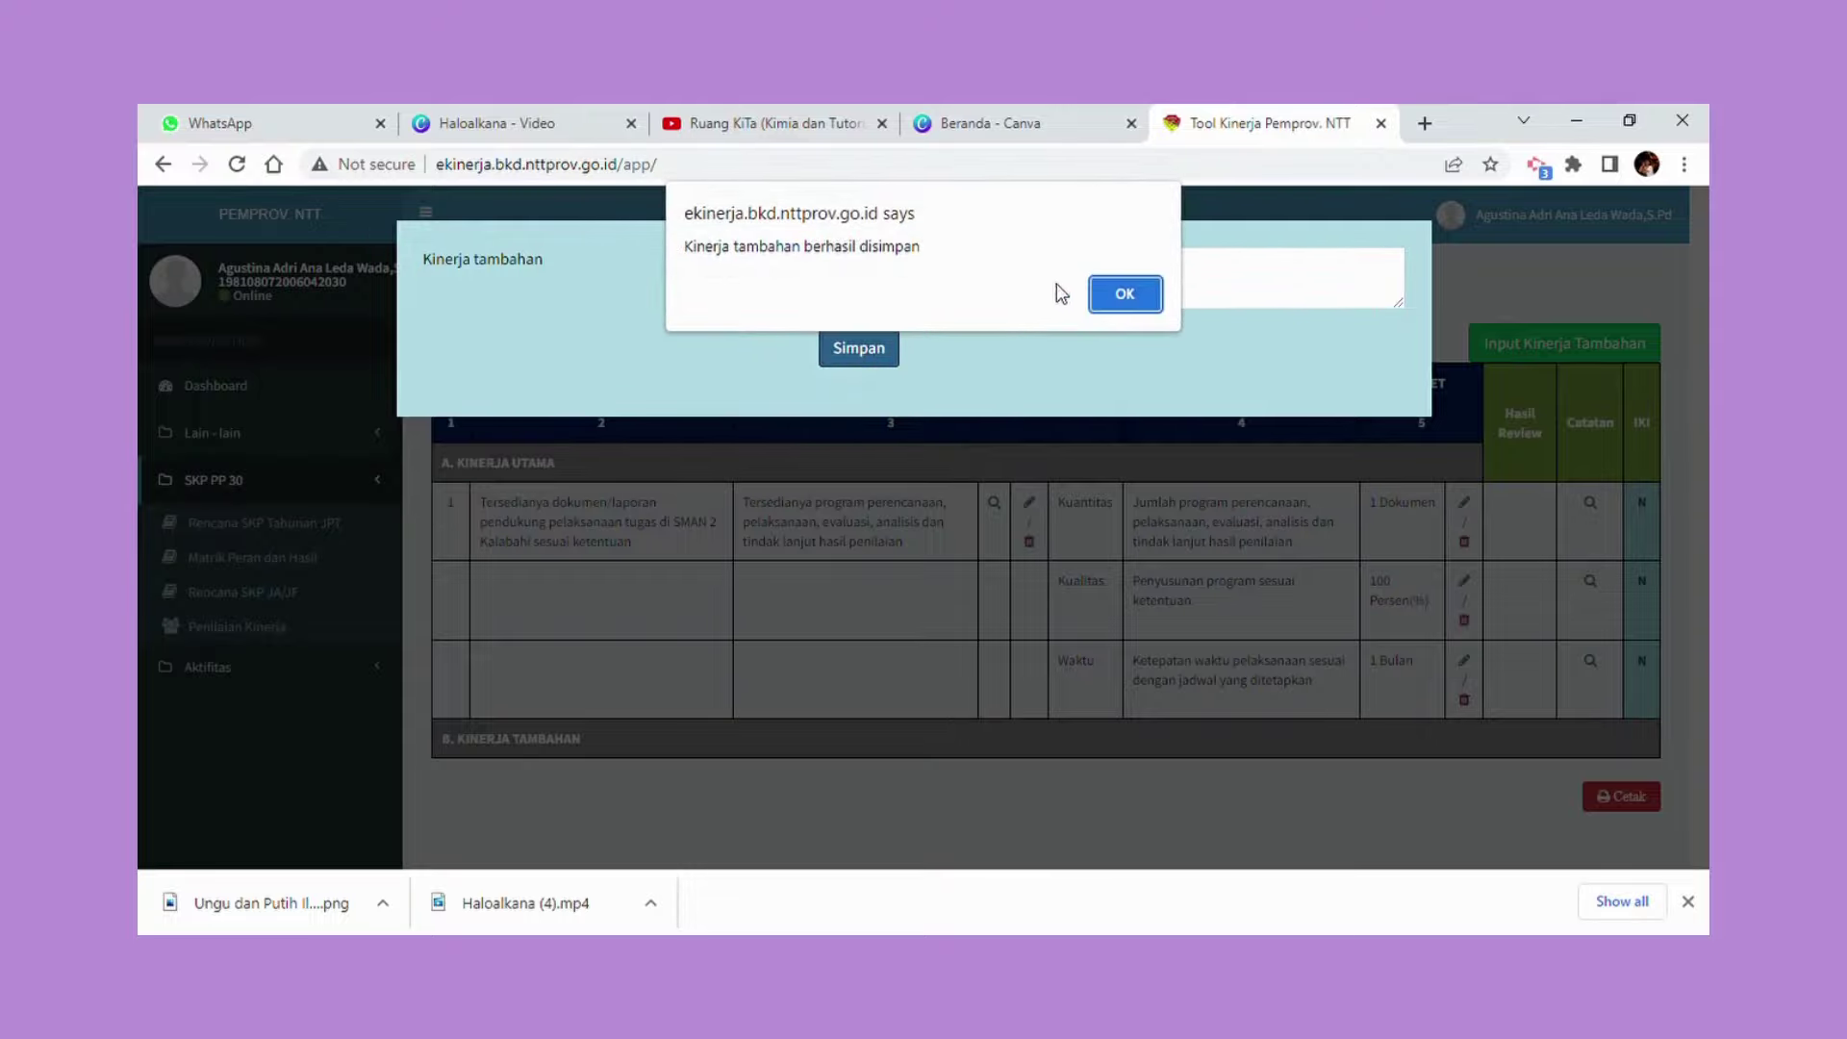
{"action": "left_click", "coordinate": [1119, 299]}
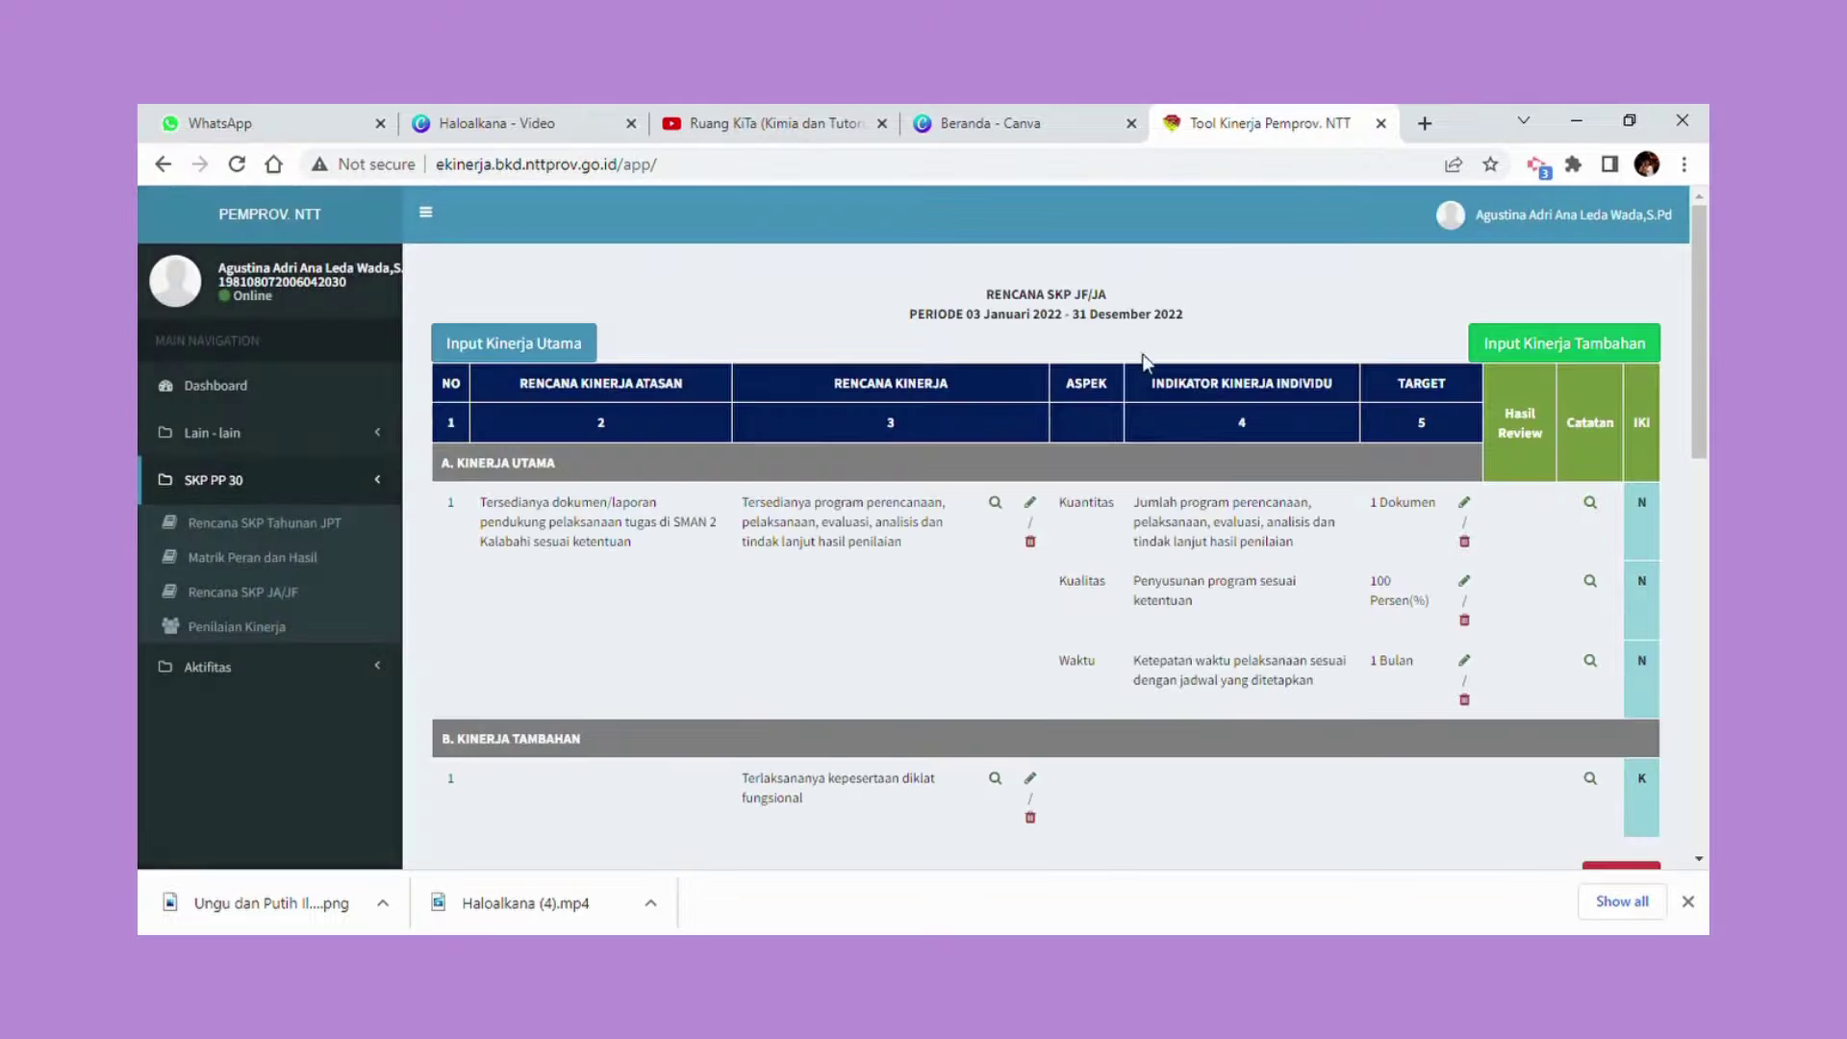
Enter 'Jumlah sertifikat diklat fungsional yang diikuti' as the additional performance's indicator.
{"action": "scroll", "coordinate": [957, 808], "scroll_direction": "down", "scroll_amount": 1}
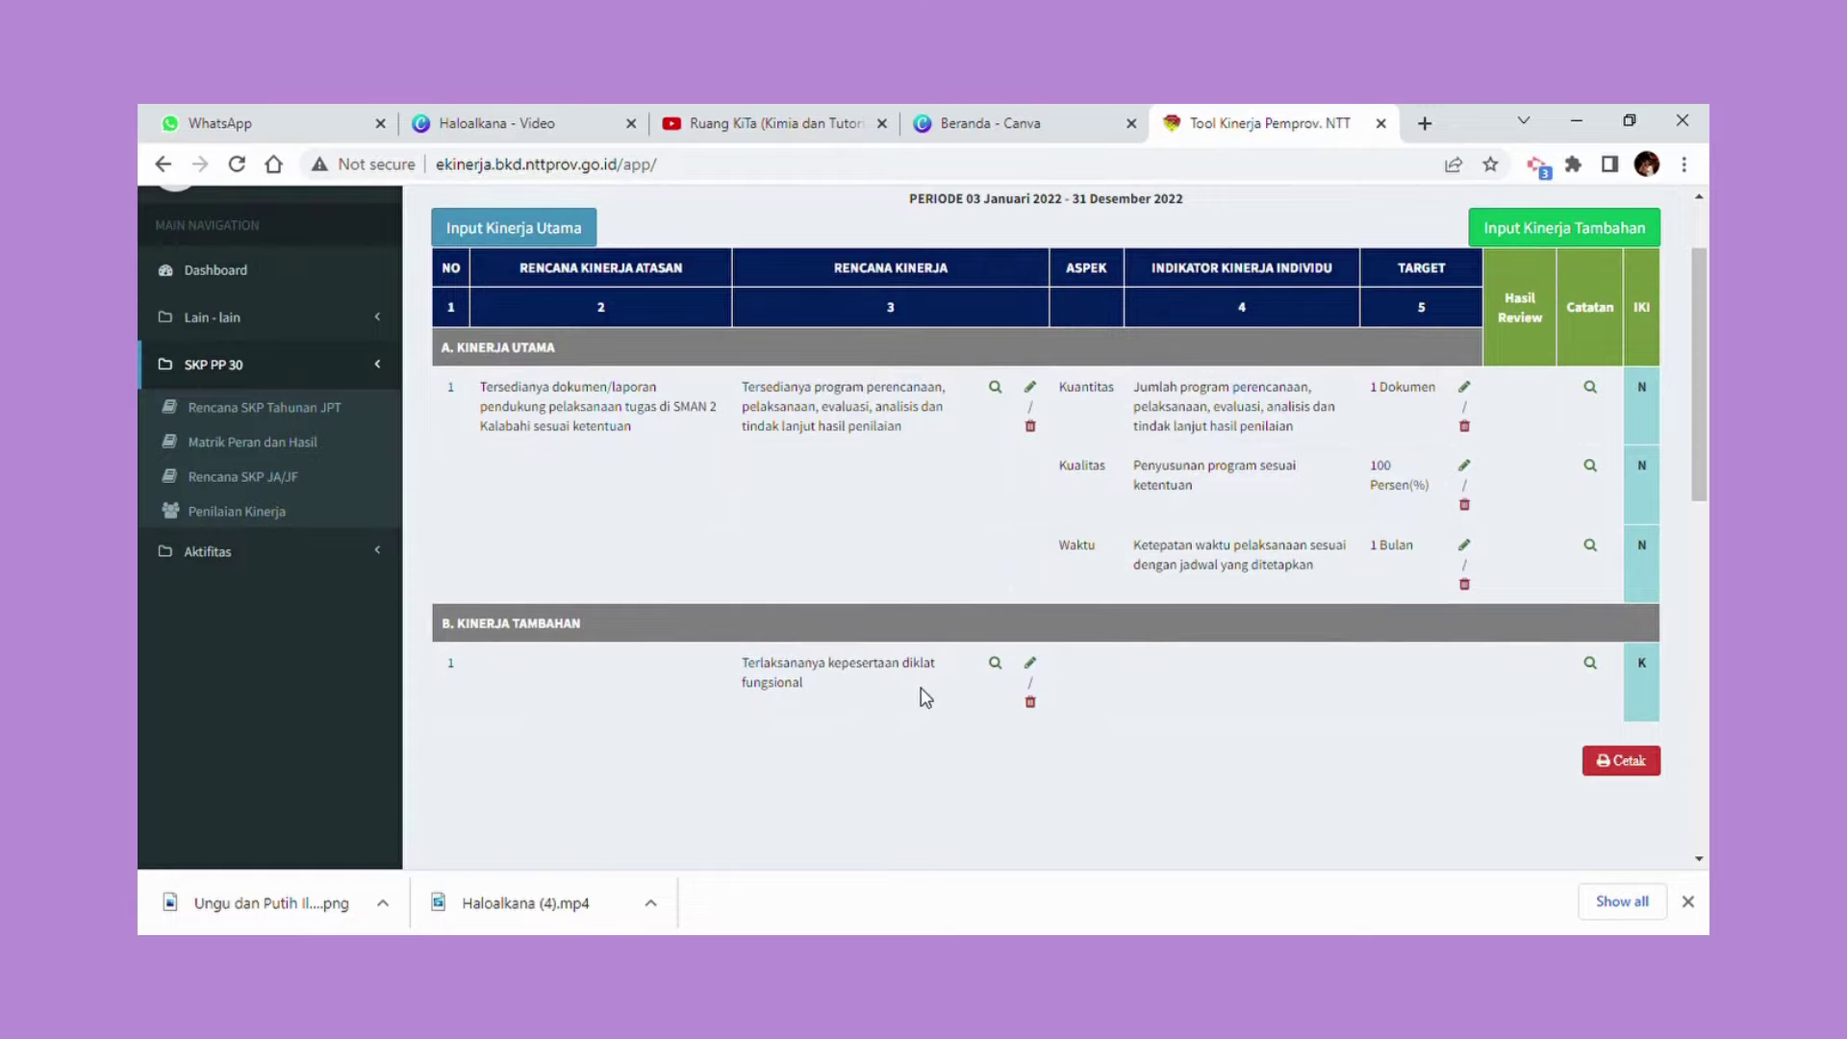
{"action": "left_click", "coordinate": [997, 666]}
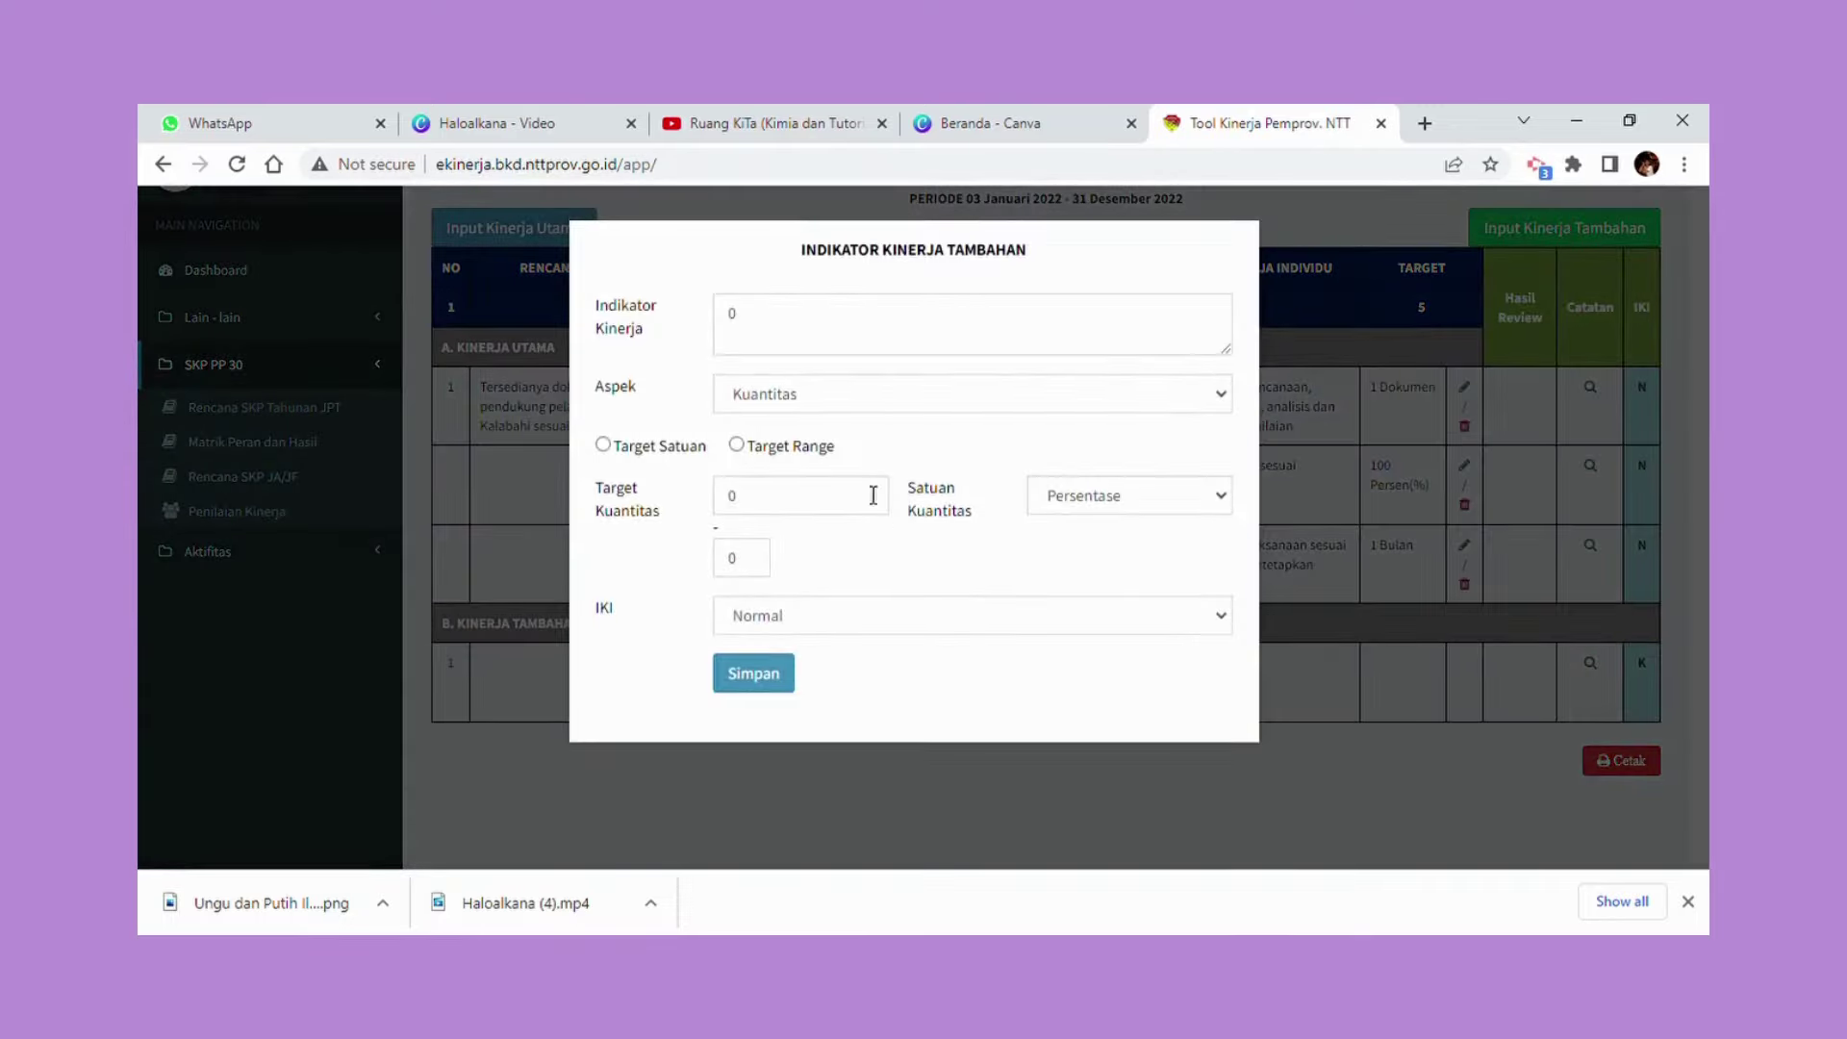
{"action": "left_click", "coordinate": [787, 330]}
{"action": "key", "text": "BackSpace"}
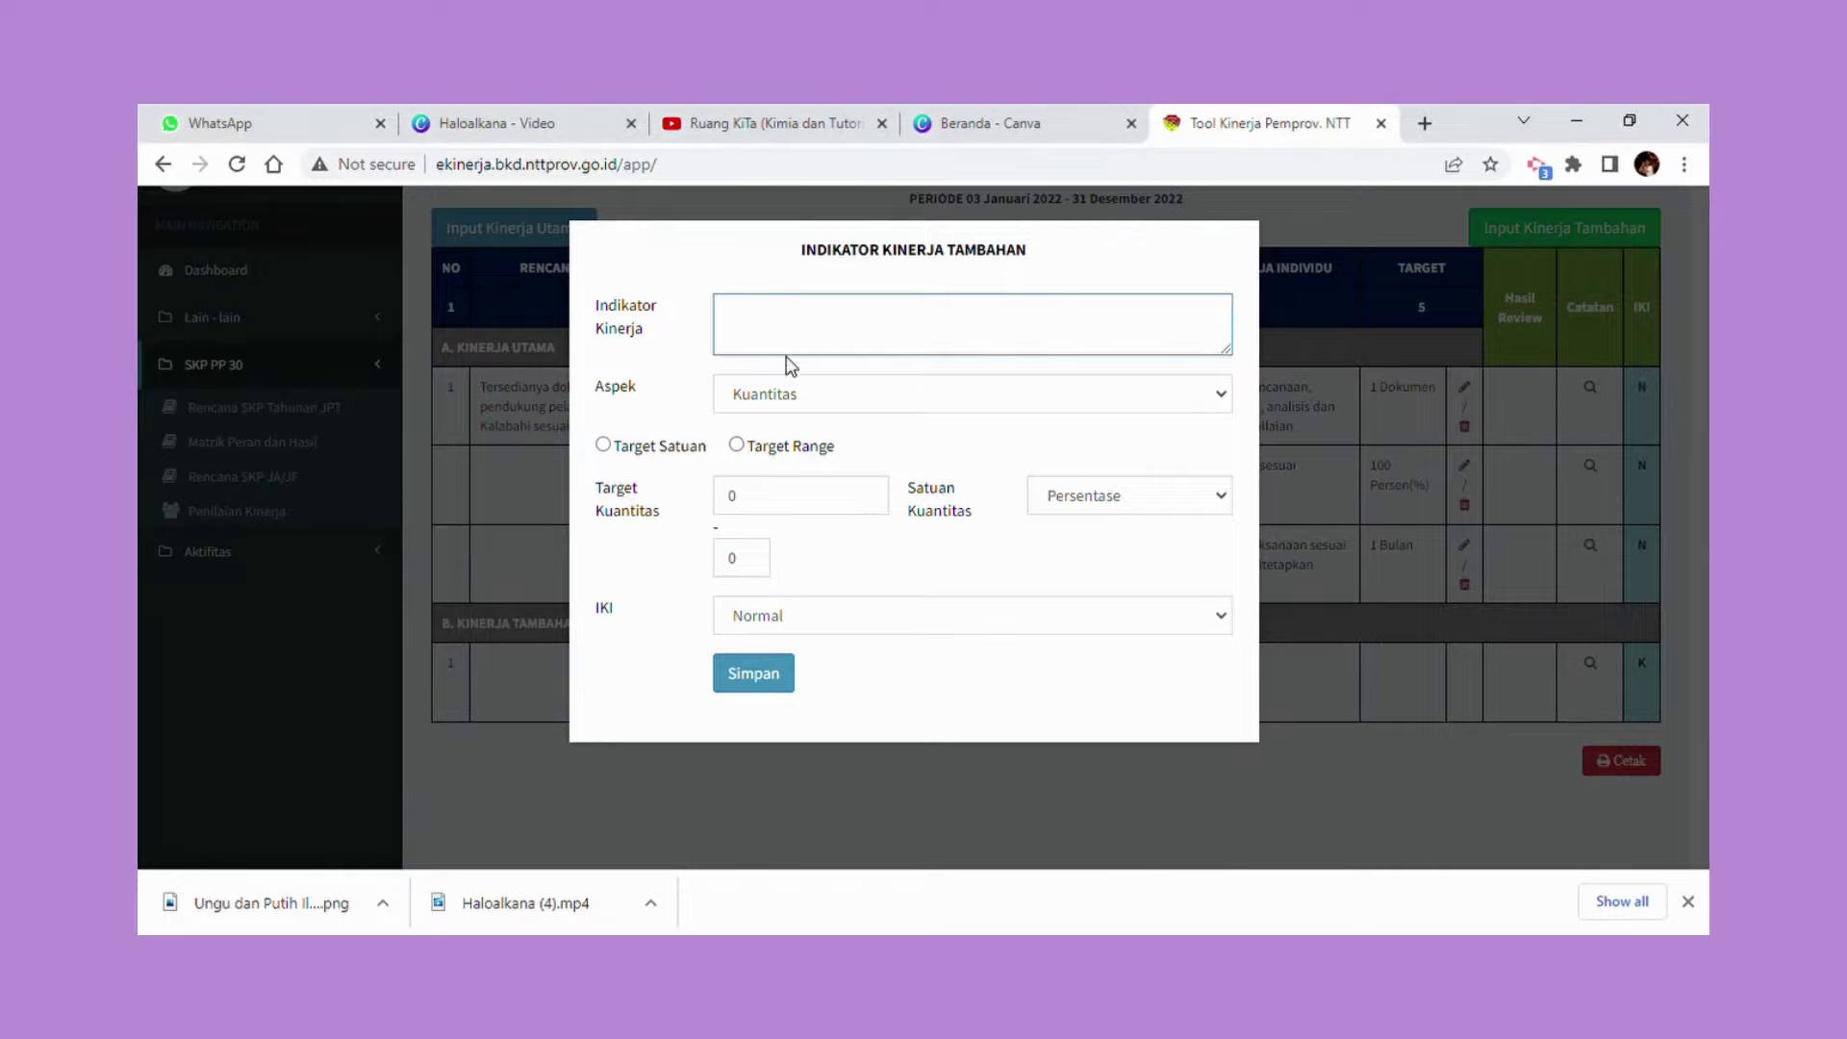
{"action": "type", "text": "Jumlah sertifikat diklat fungsional yang diikuti"}
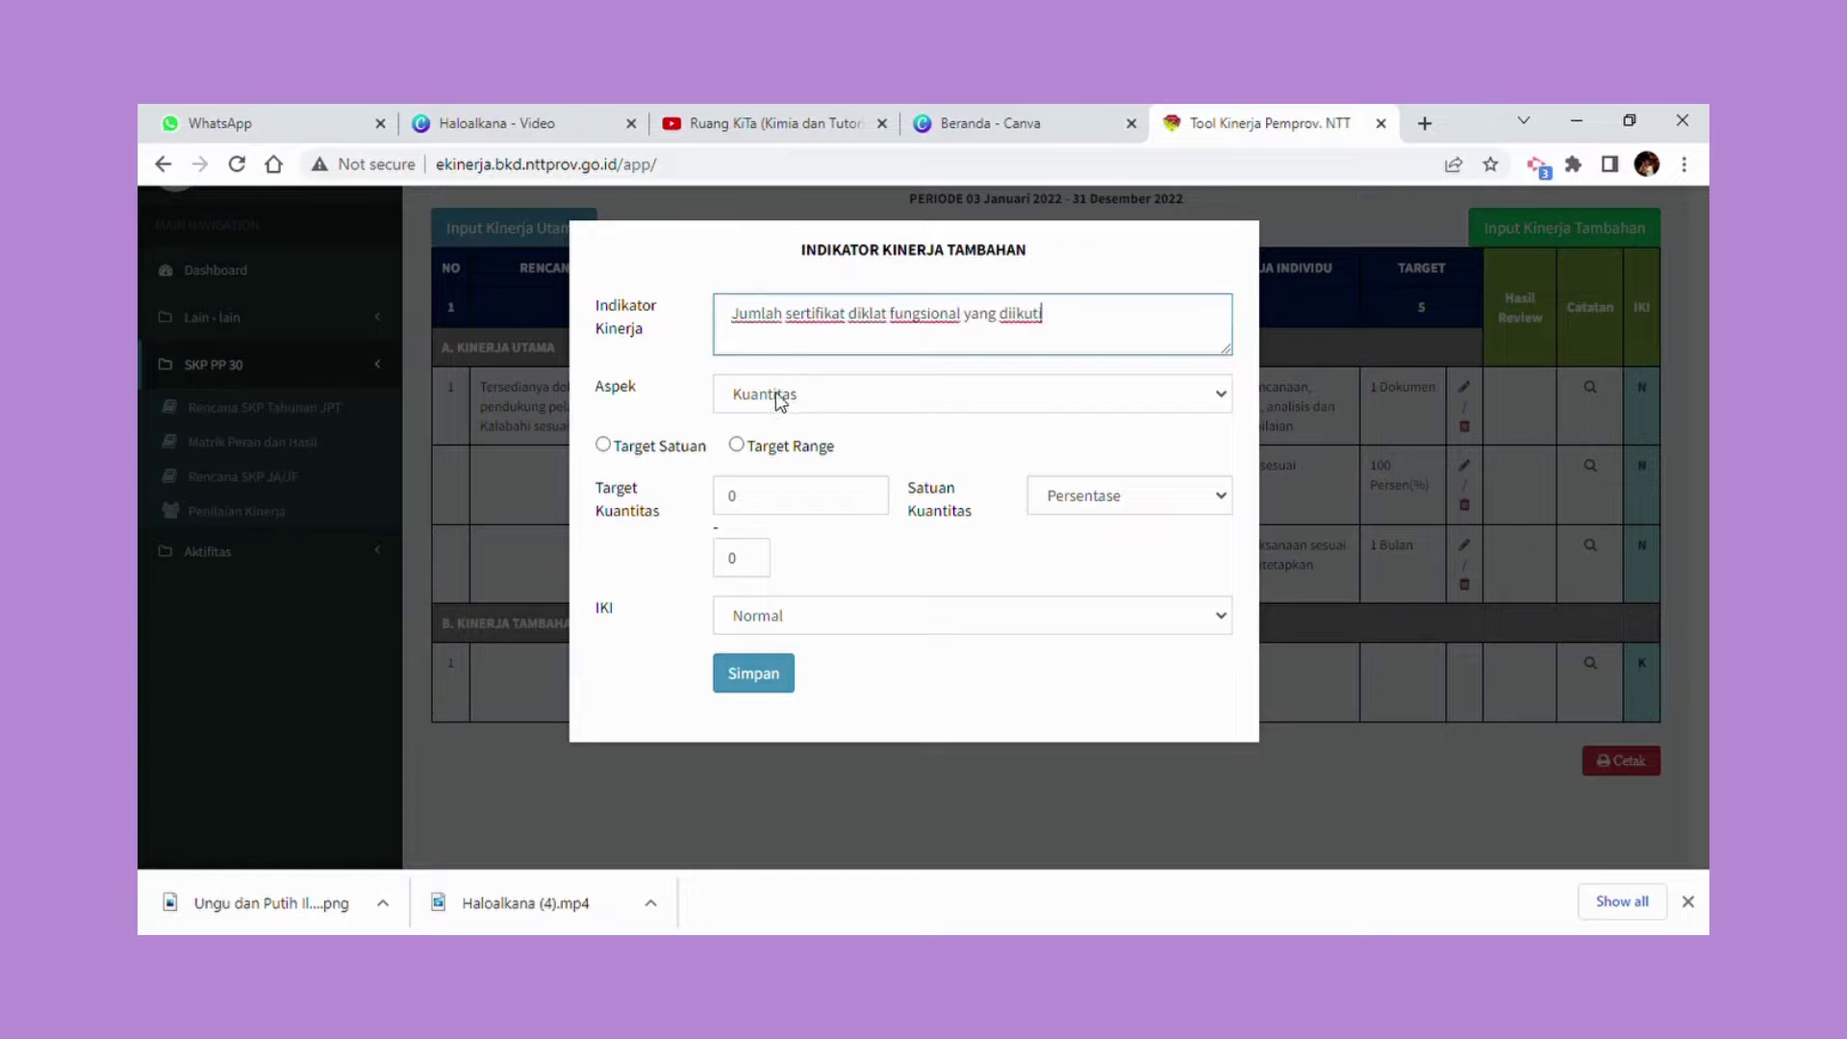
Set a single quantity target of 1 Sertifikat and save the indicator.
{"action": "left_click", "coordinate": [603, 446]}
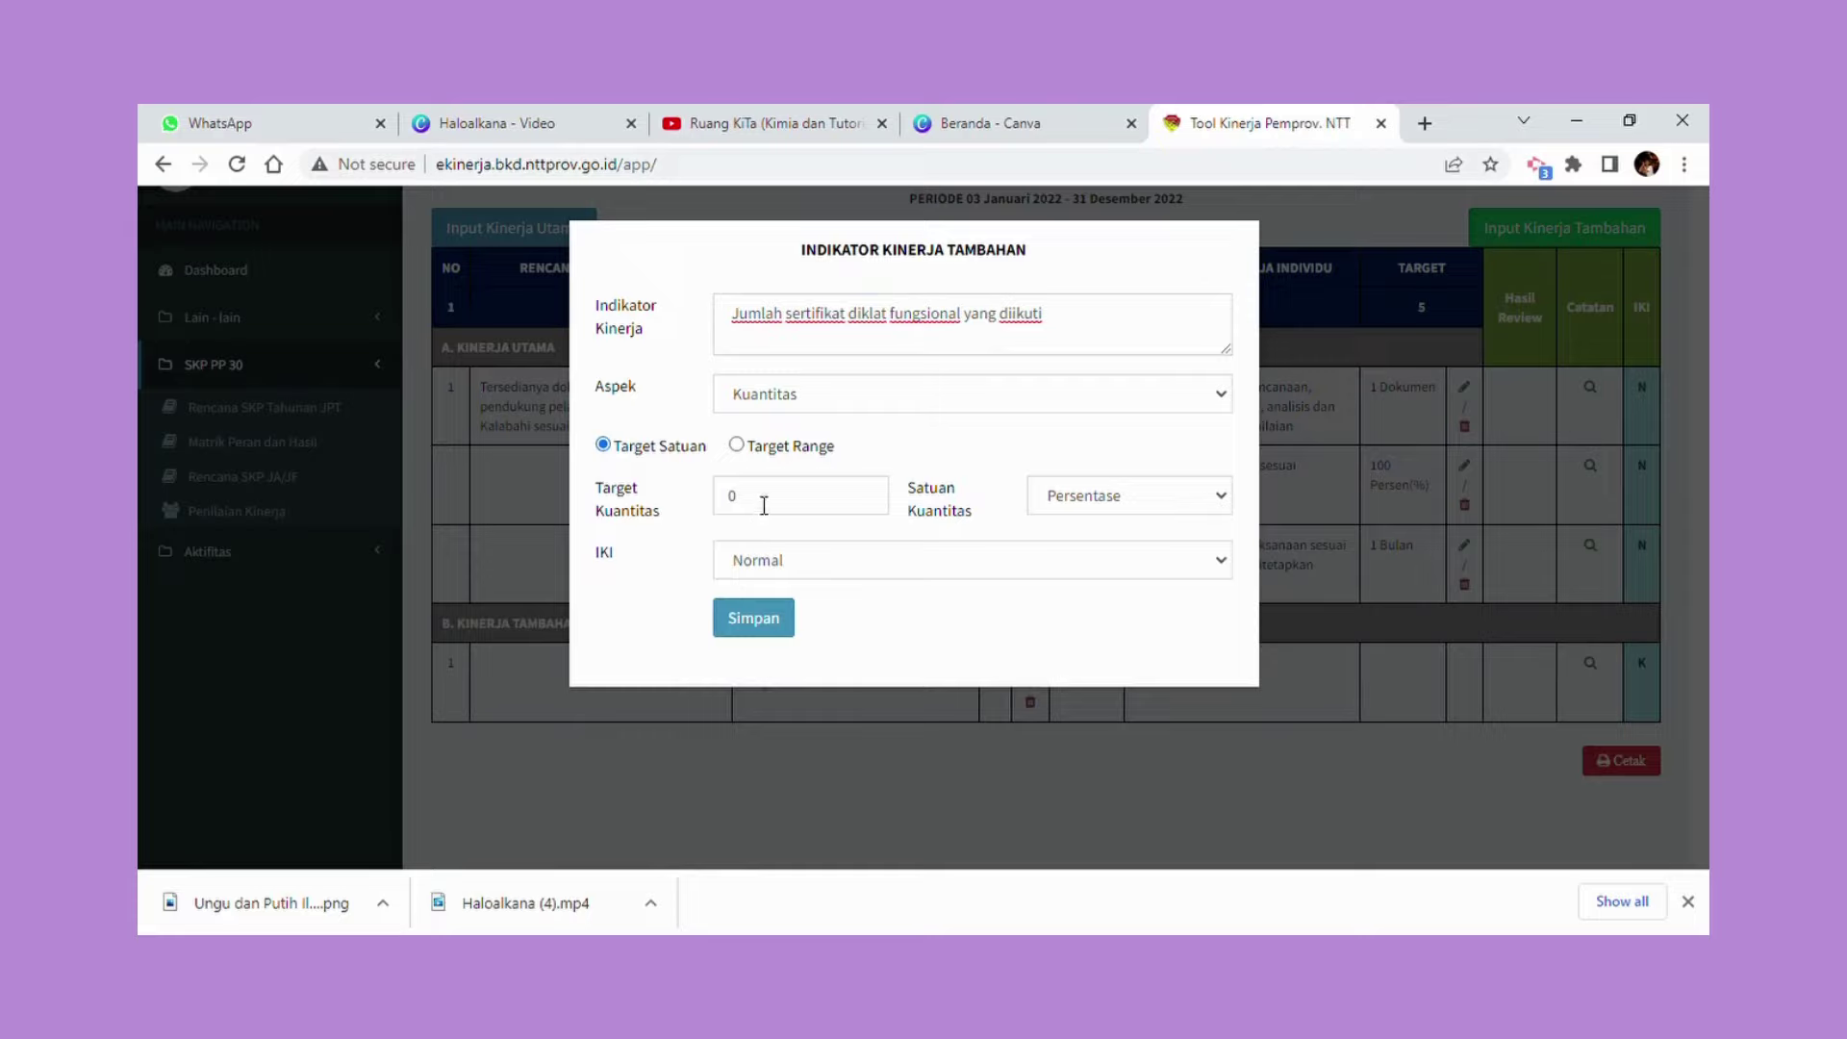
{"action": "left_click_drag", "start_coordinate": [763, 505], "coordinate": [723, 505]}
{"action": "type", "text": "1"}
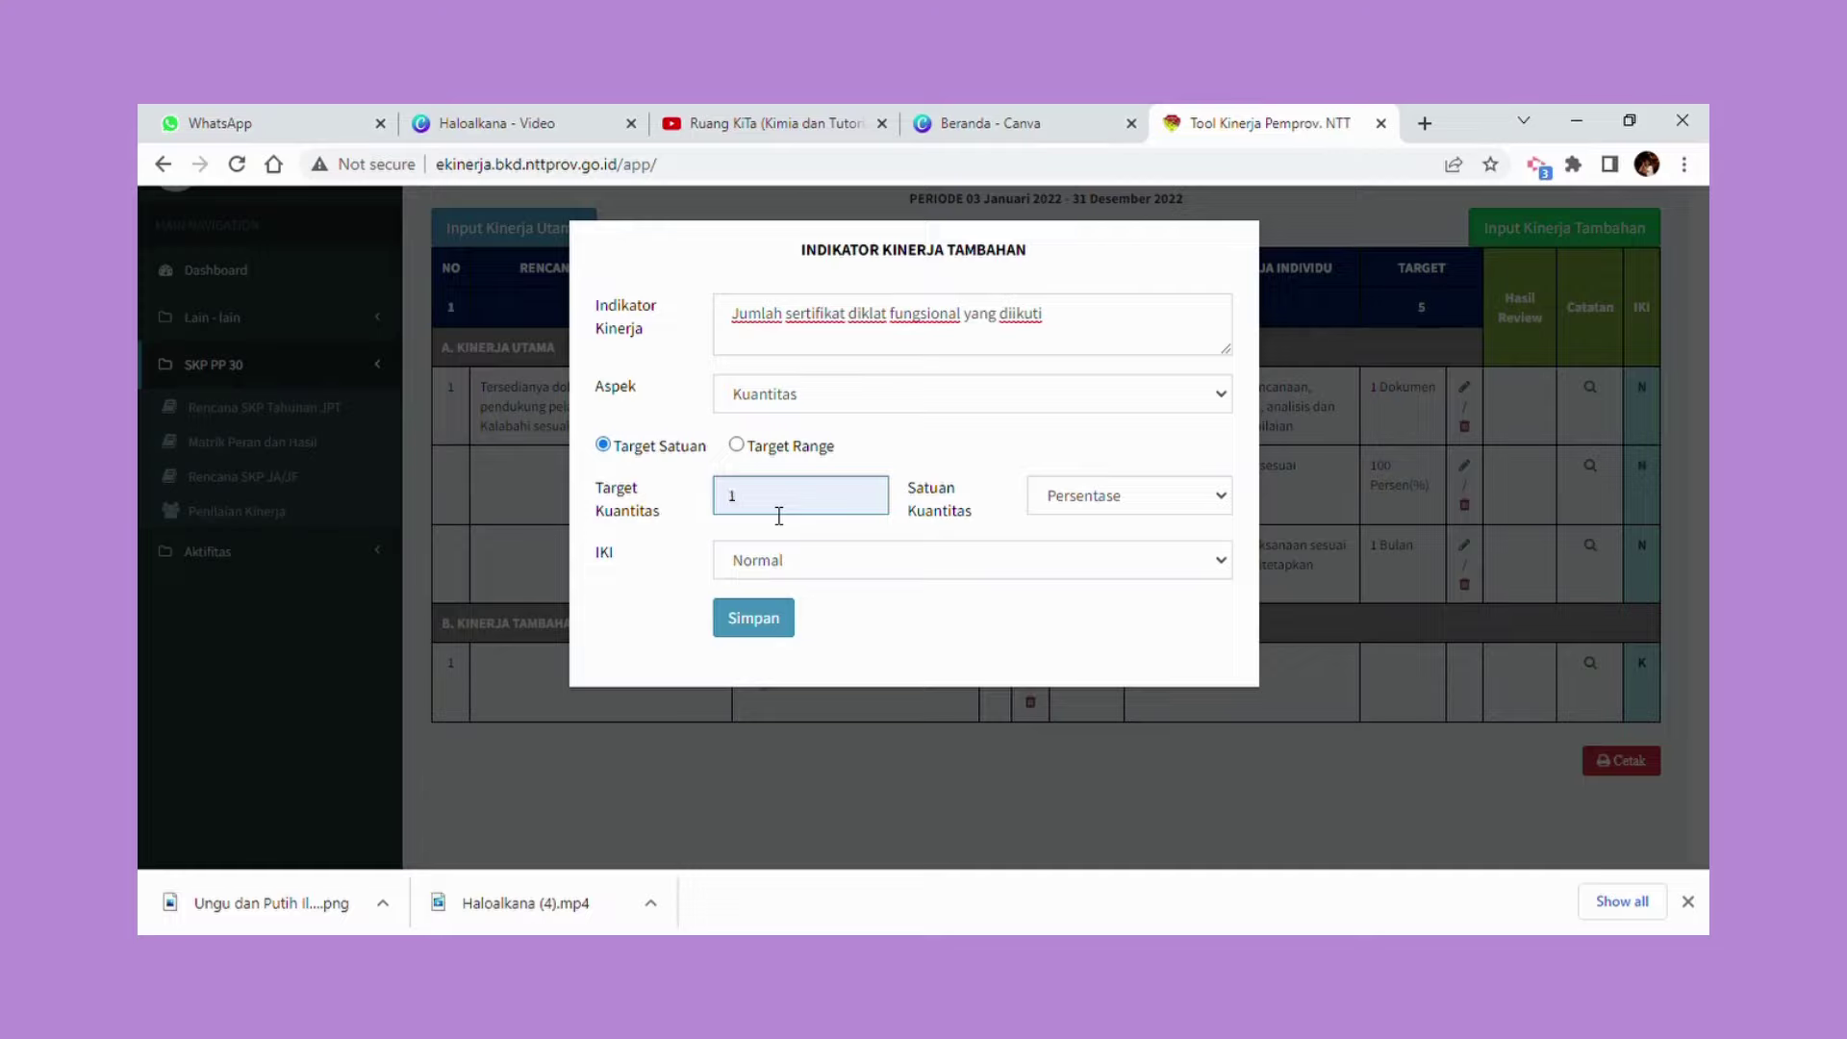
{"action": "left_click", "coordinate": [1119, 498]}
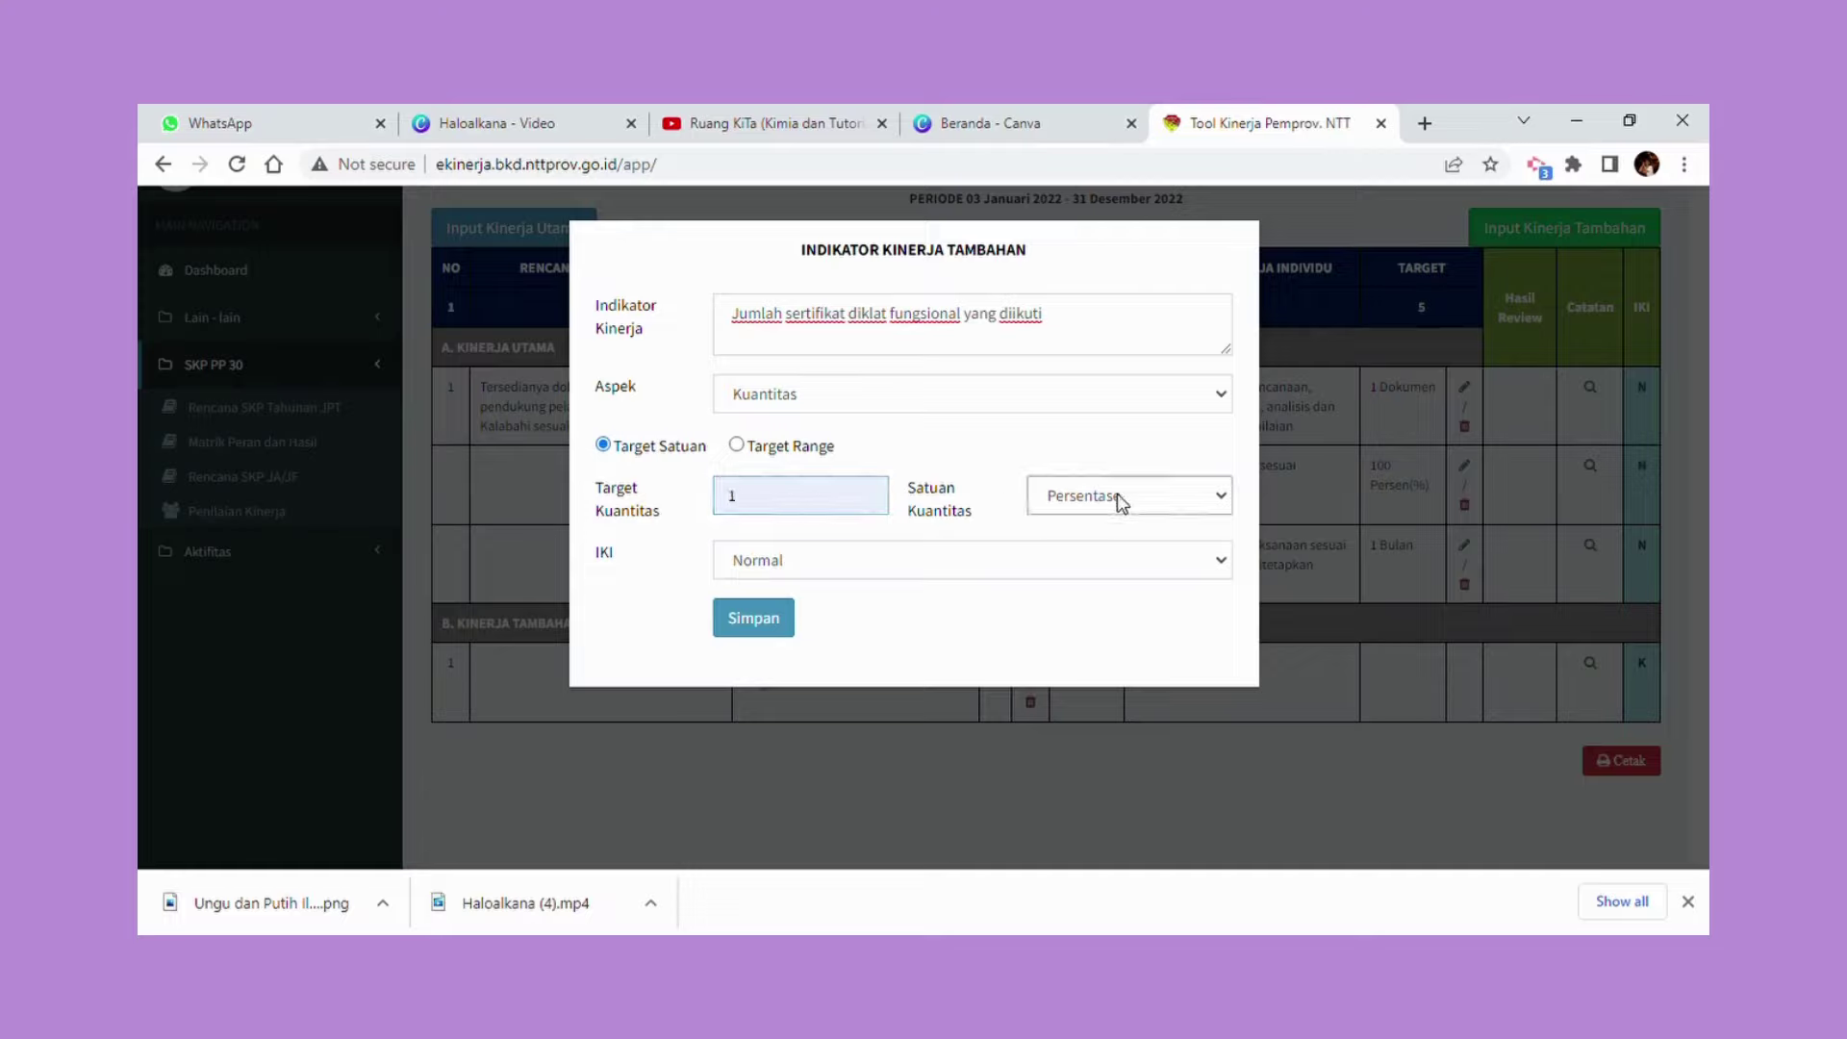
{"action": "left_click", "coordinate": [1090, 579]}
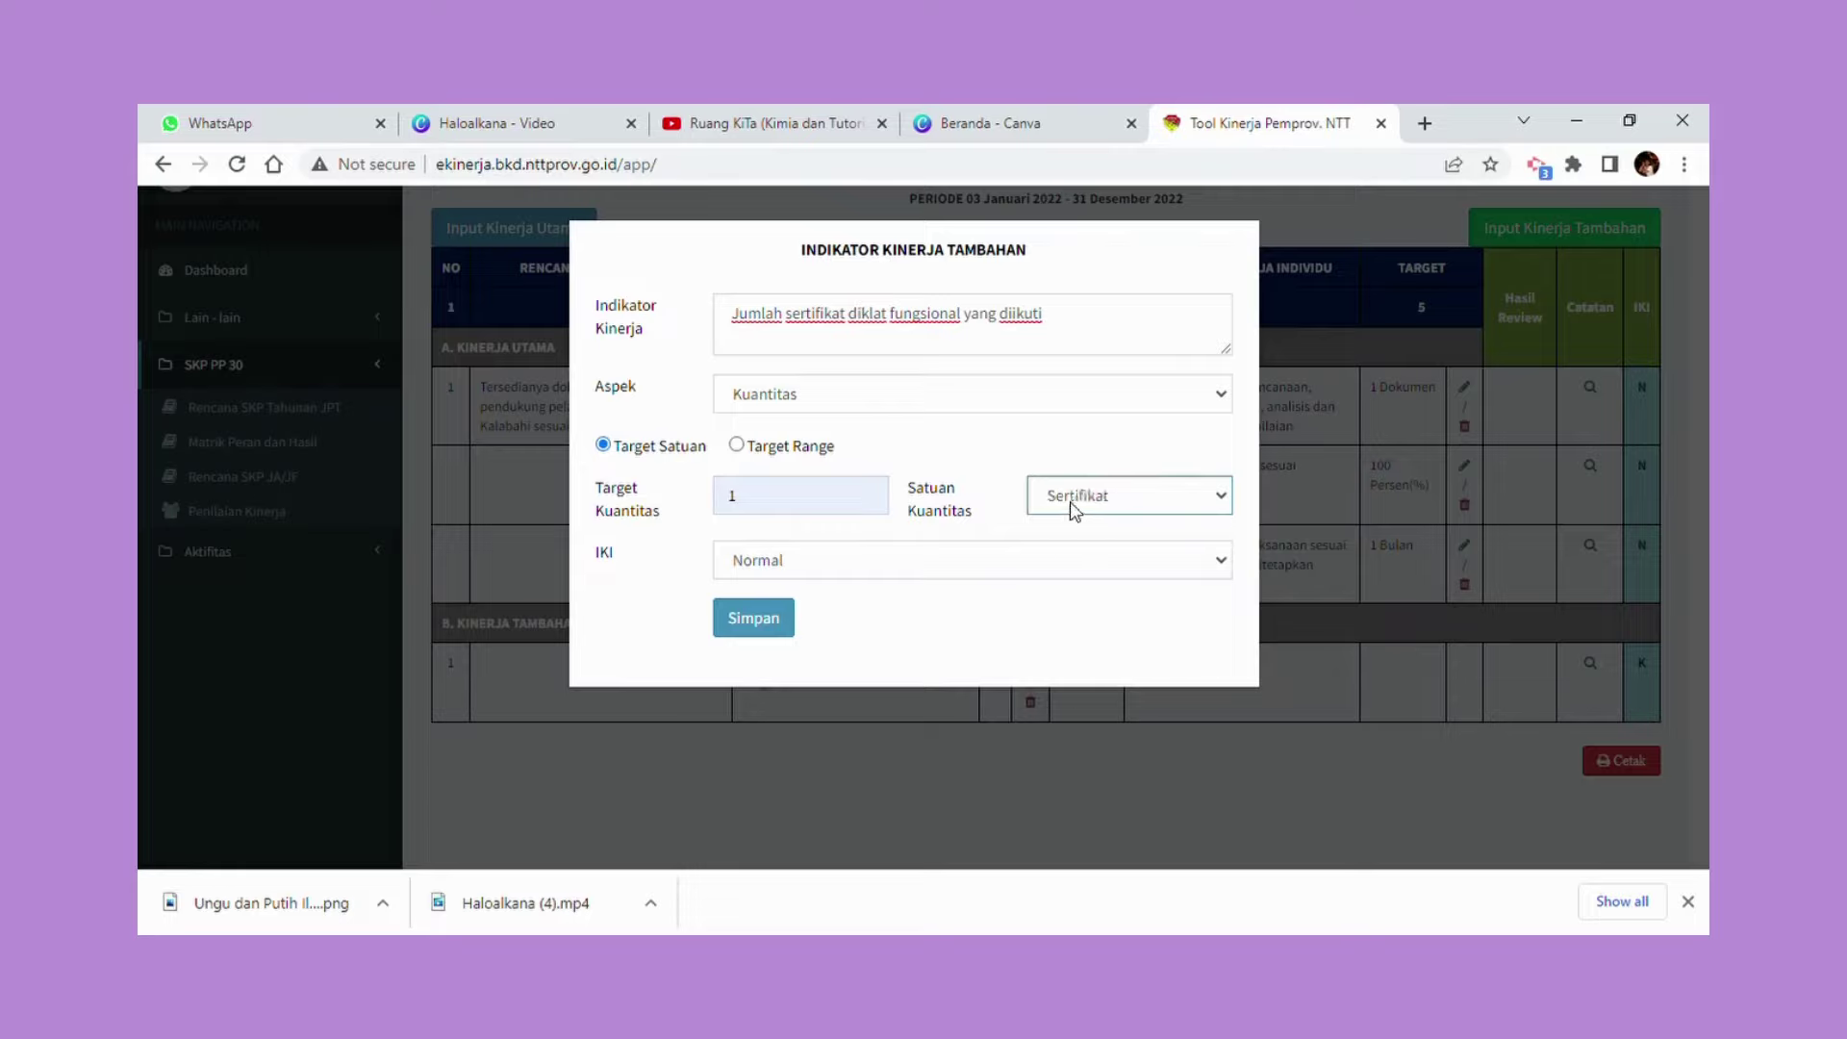
{"action": "left_click", "coordinate": [761, 623]}
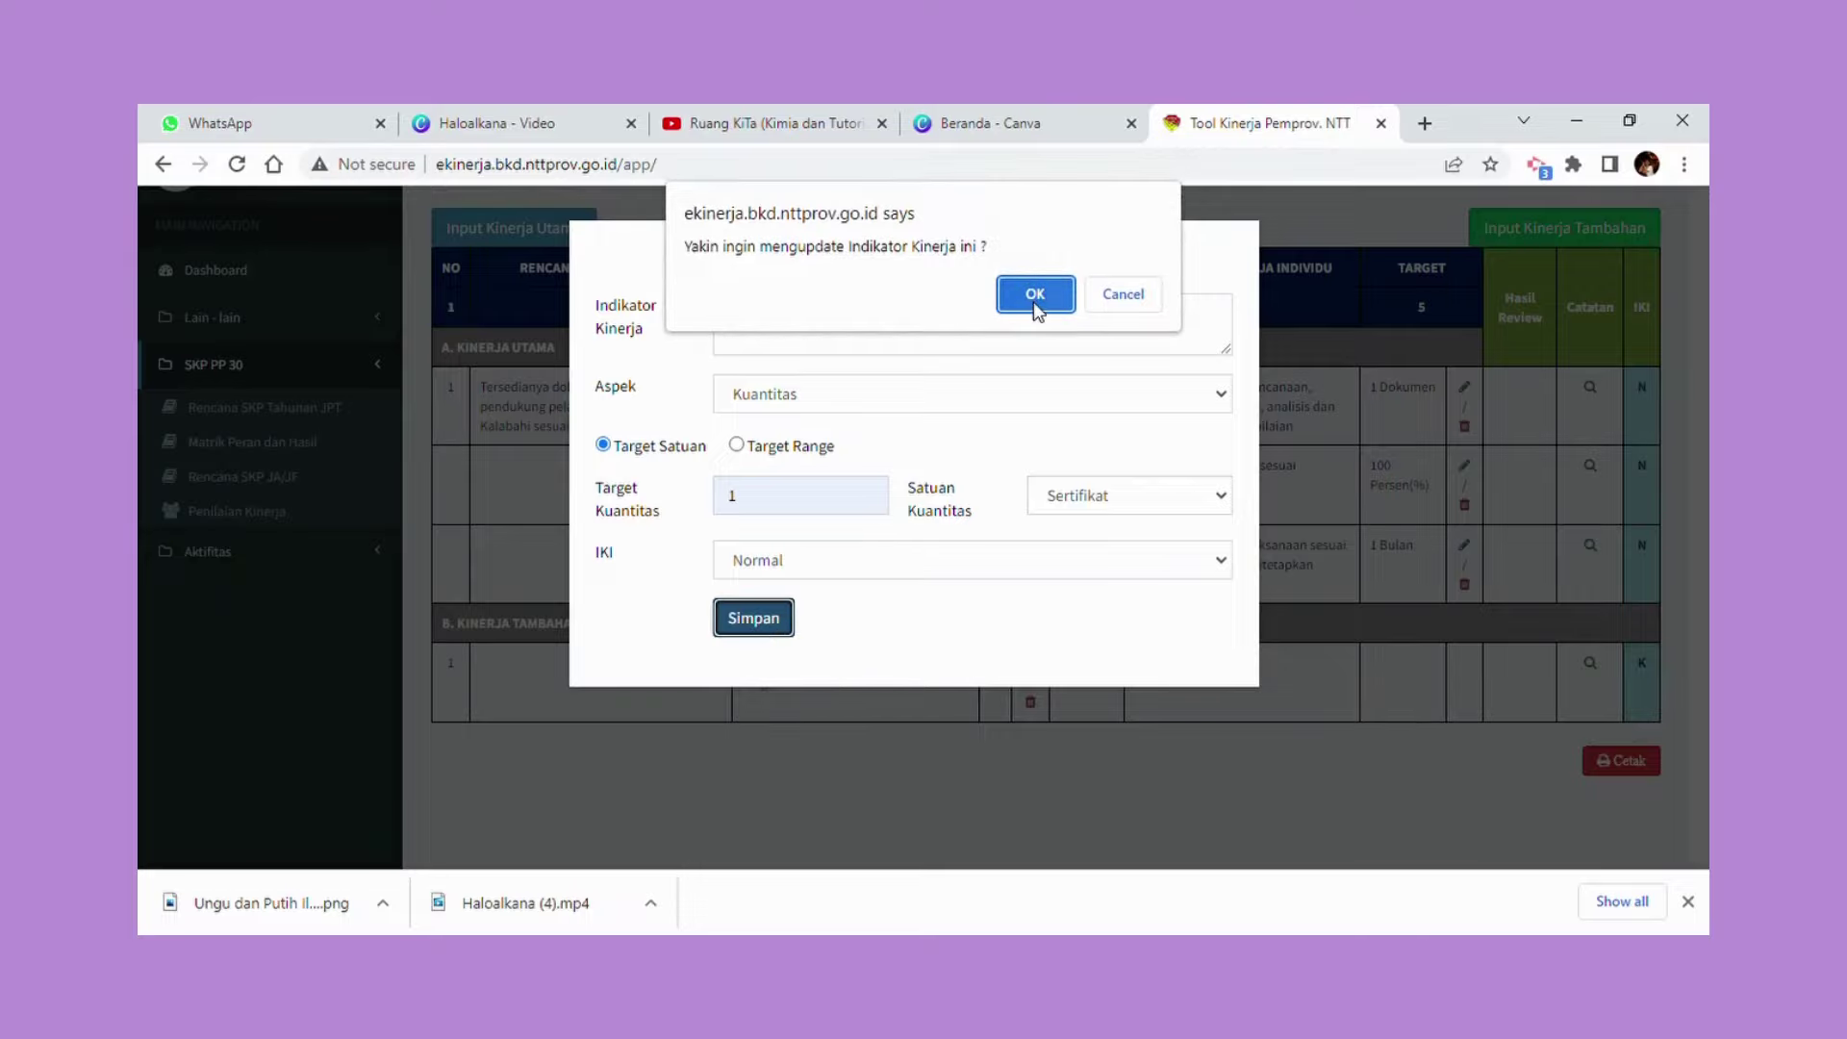
{"action": "left_click", "coordinate": [1032, 298]}
{"action": "left_click", "coordinate": [1121, 293]}
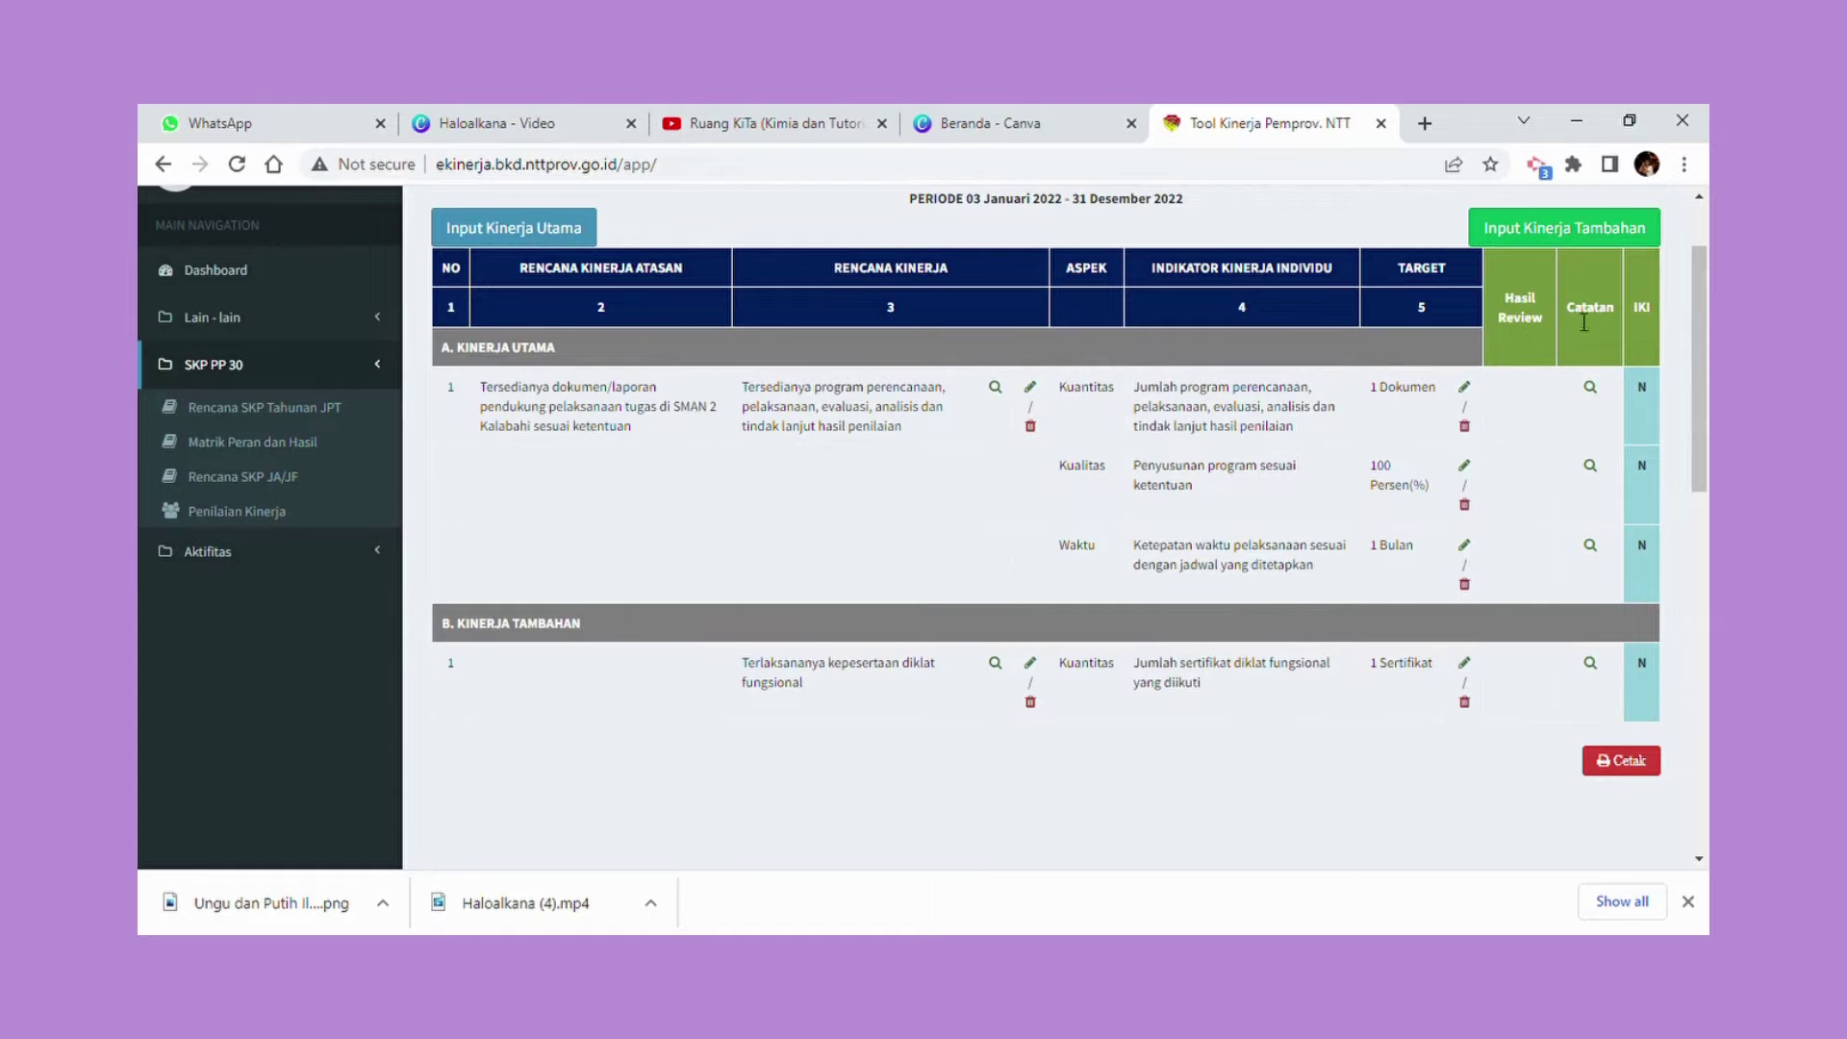
{"action": "scroll", "coordinate": [1548, 325], "scroll_direction": "up", "scroll_amount": 2}
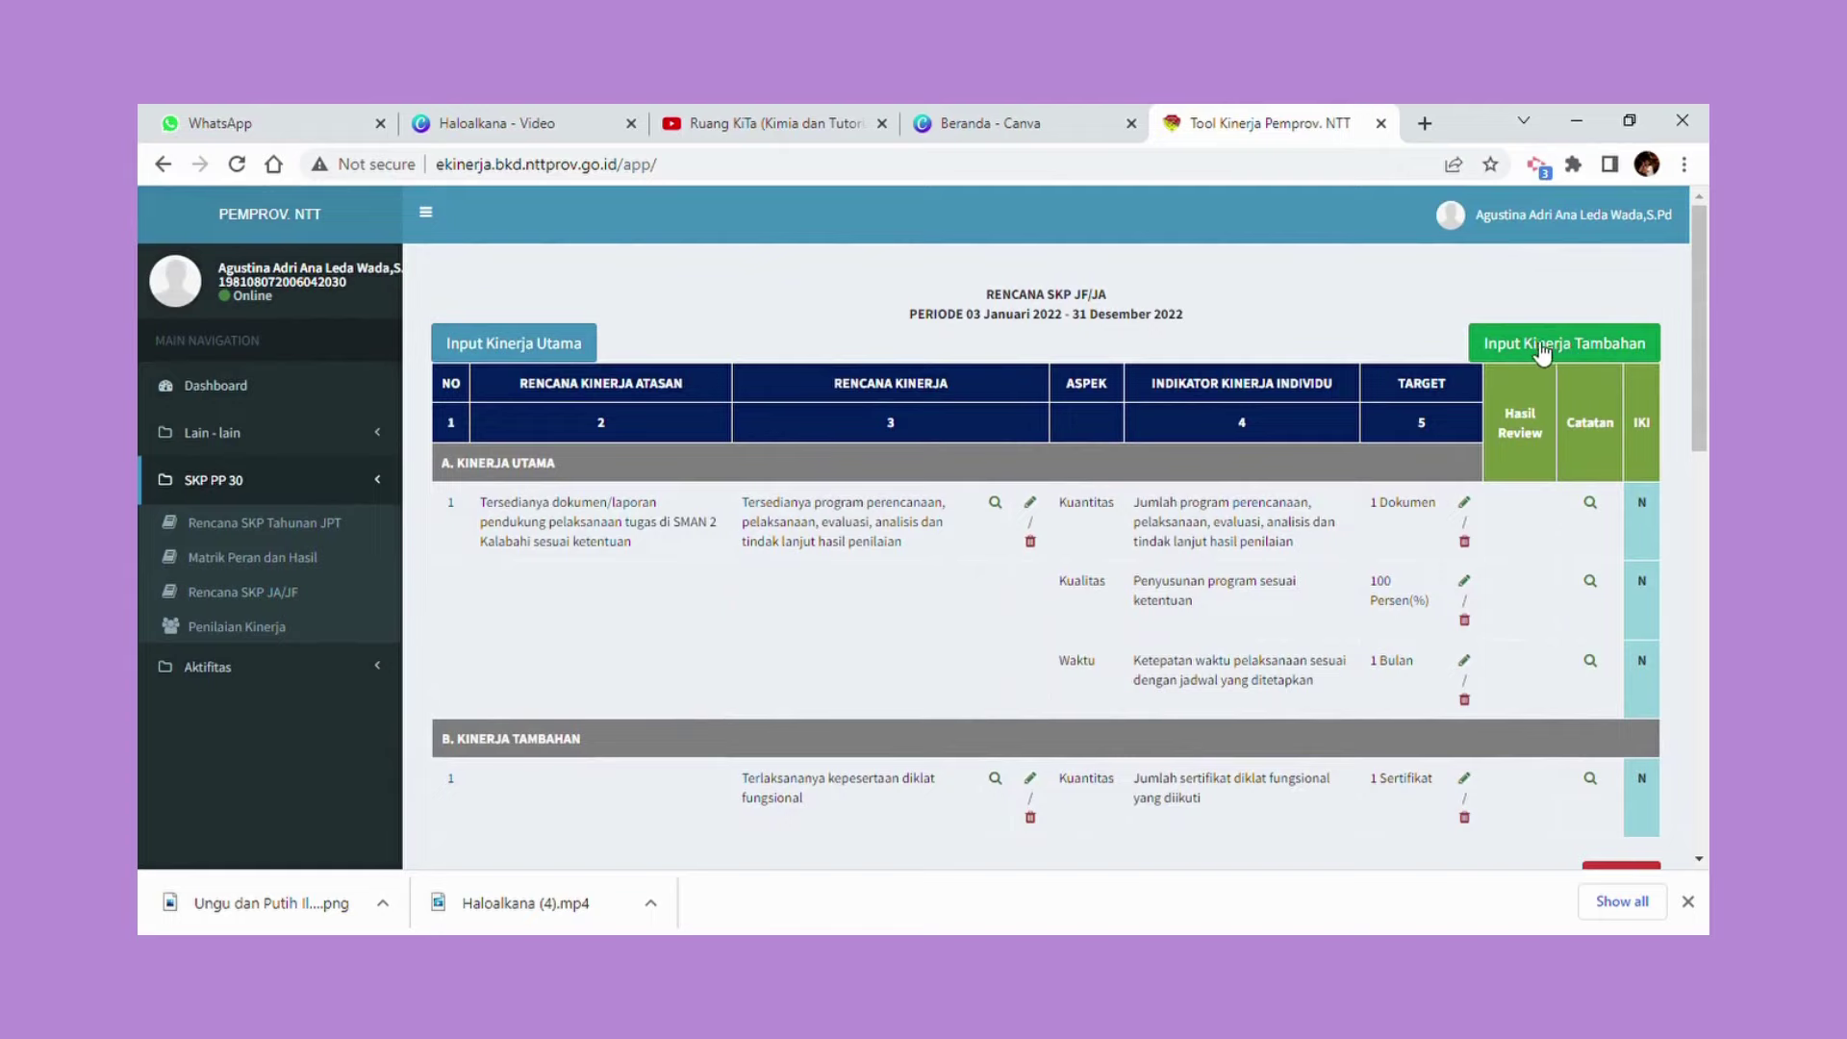
{"action": "scroll", "coordinate": [905, 735], "scroll_direction": "down", "scroll_amount": 1}
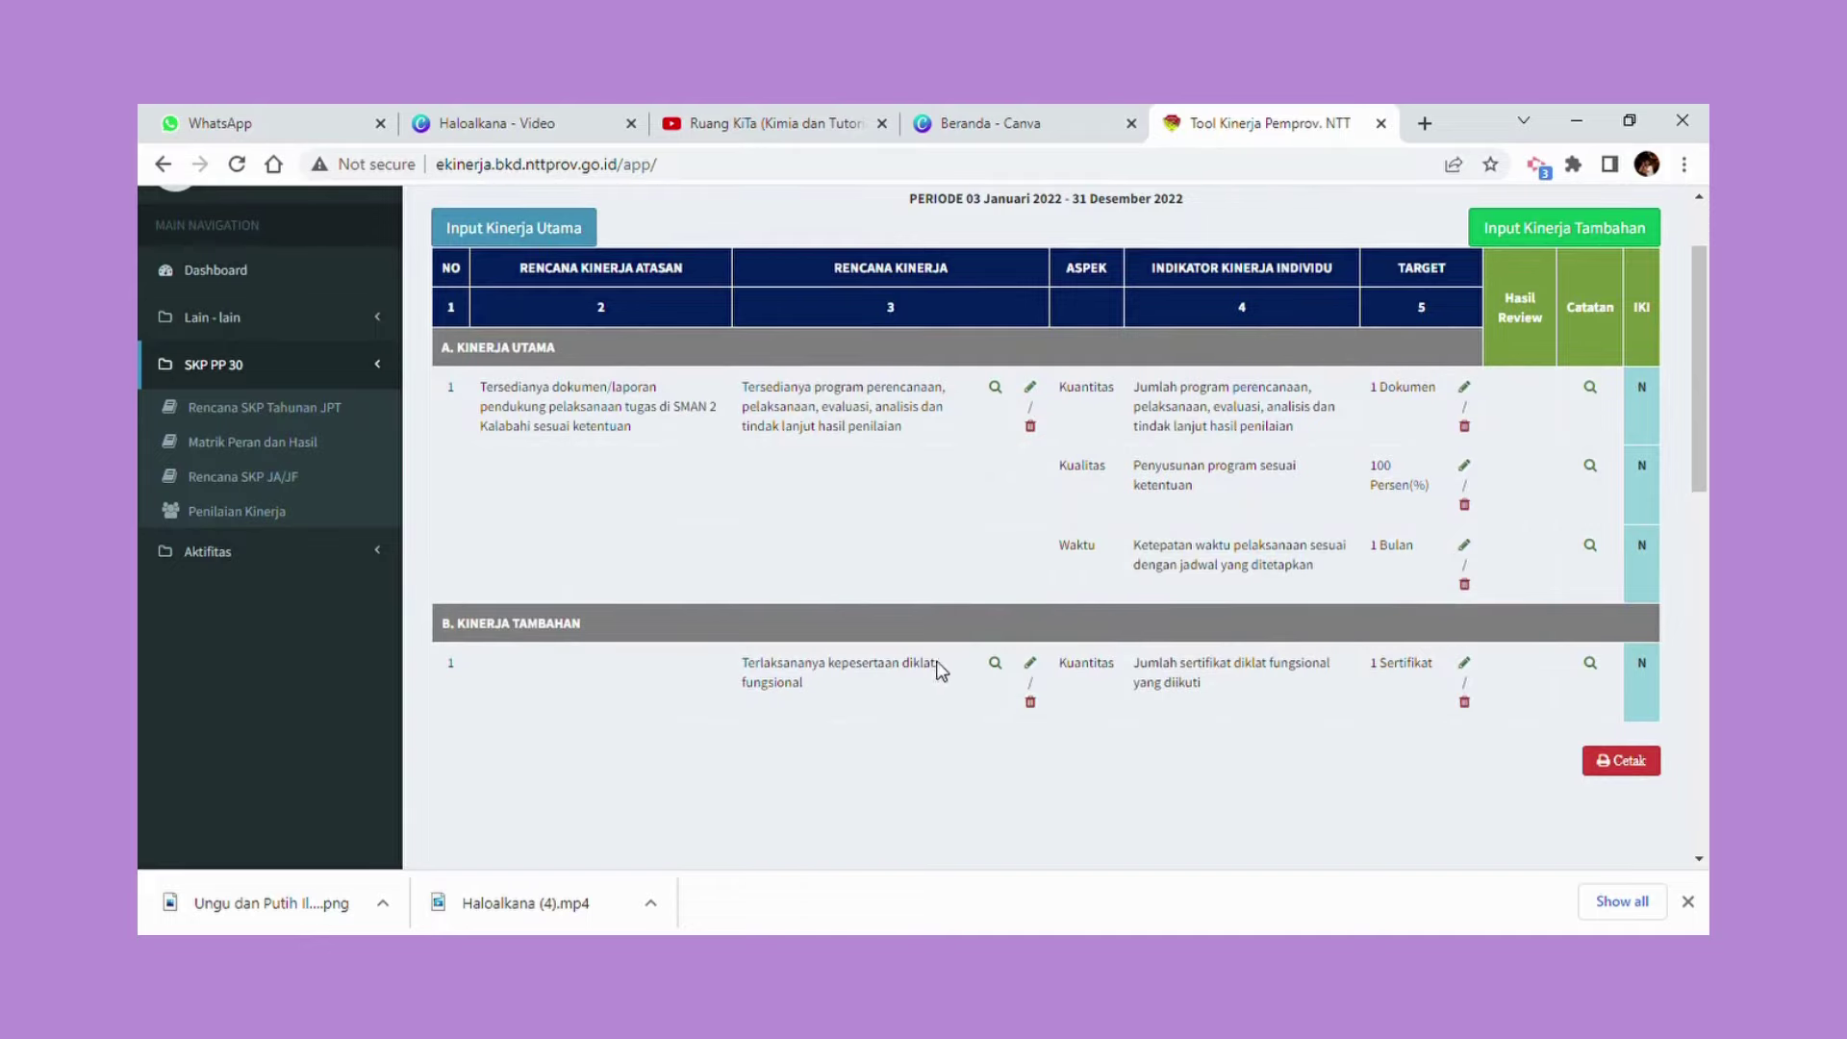
{"action": "scroll", "coordinate": [941, 658], "scroll_direction": "up", "scroll_amount": 2}
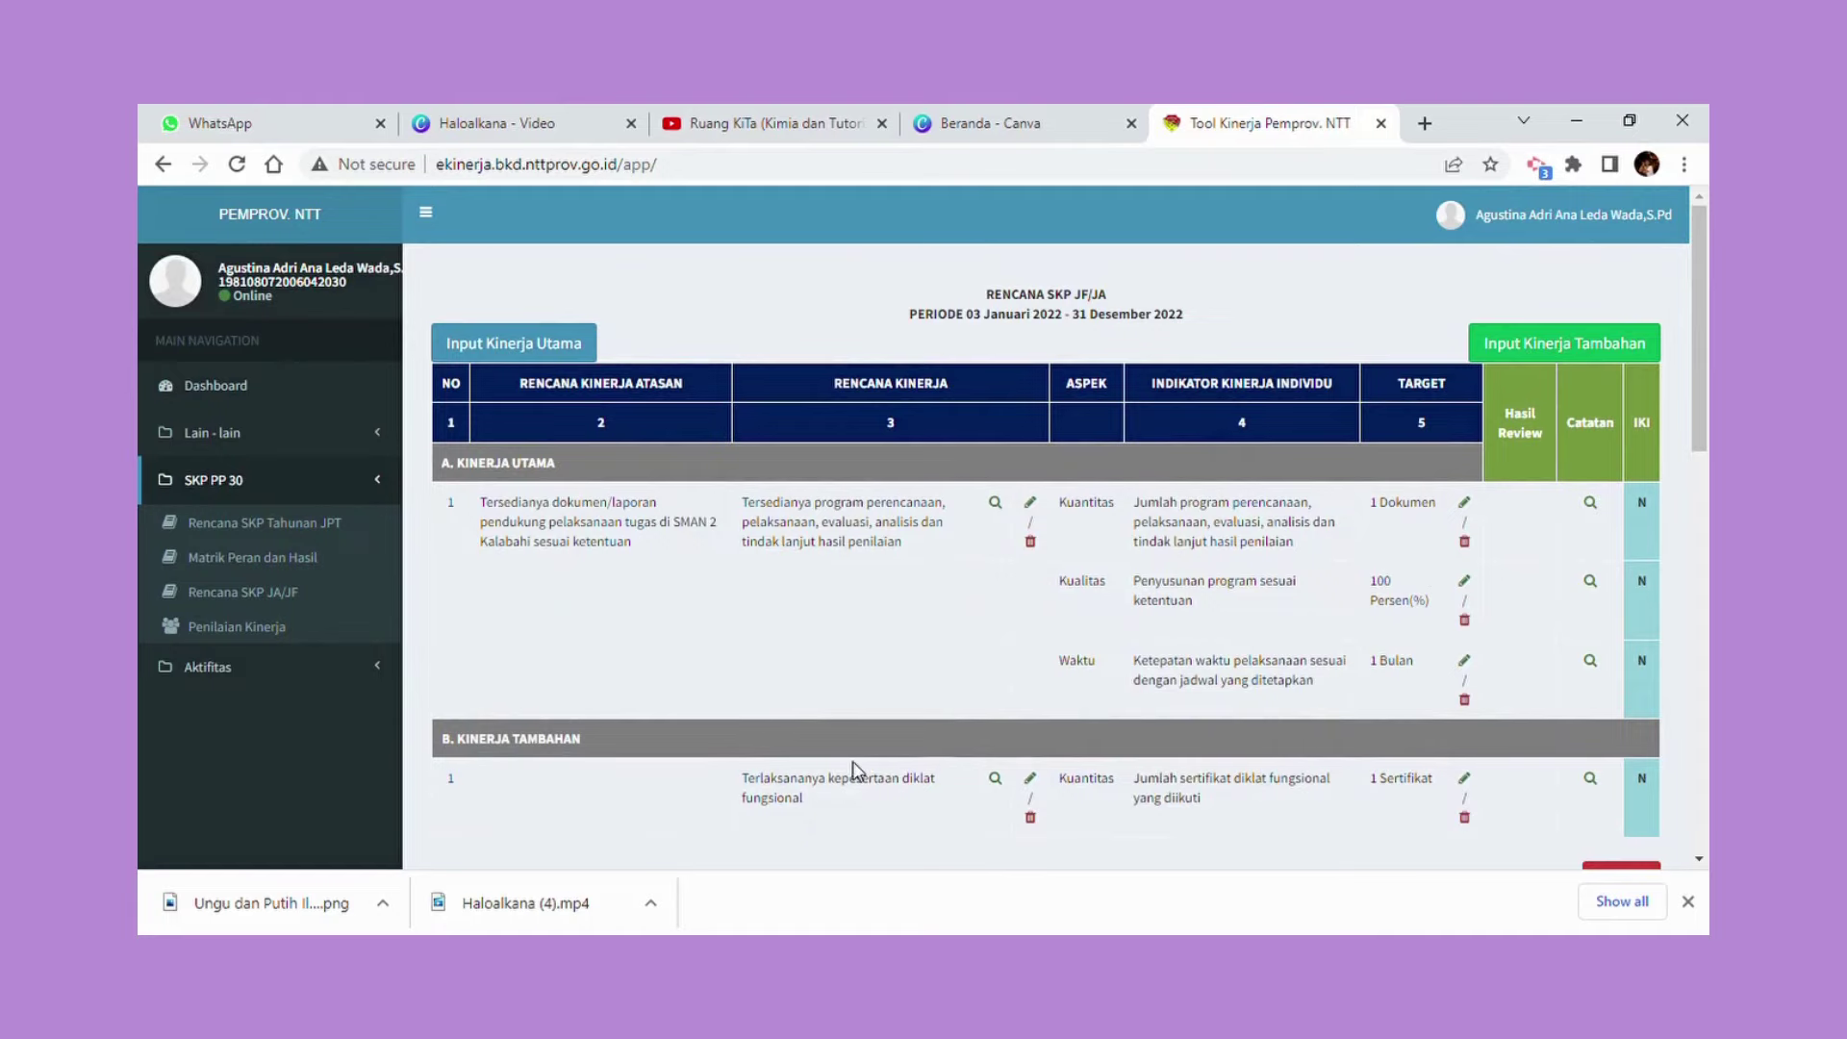
{"action": "scroll", "coordinate": [856, 770], "scroll_direction": "down", "scroll_amount": 2}
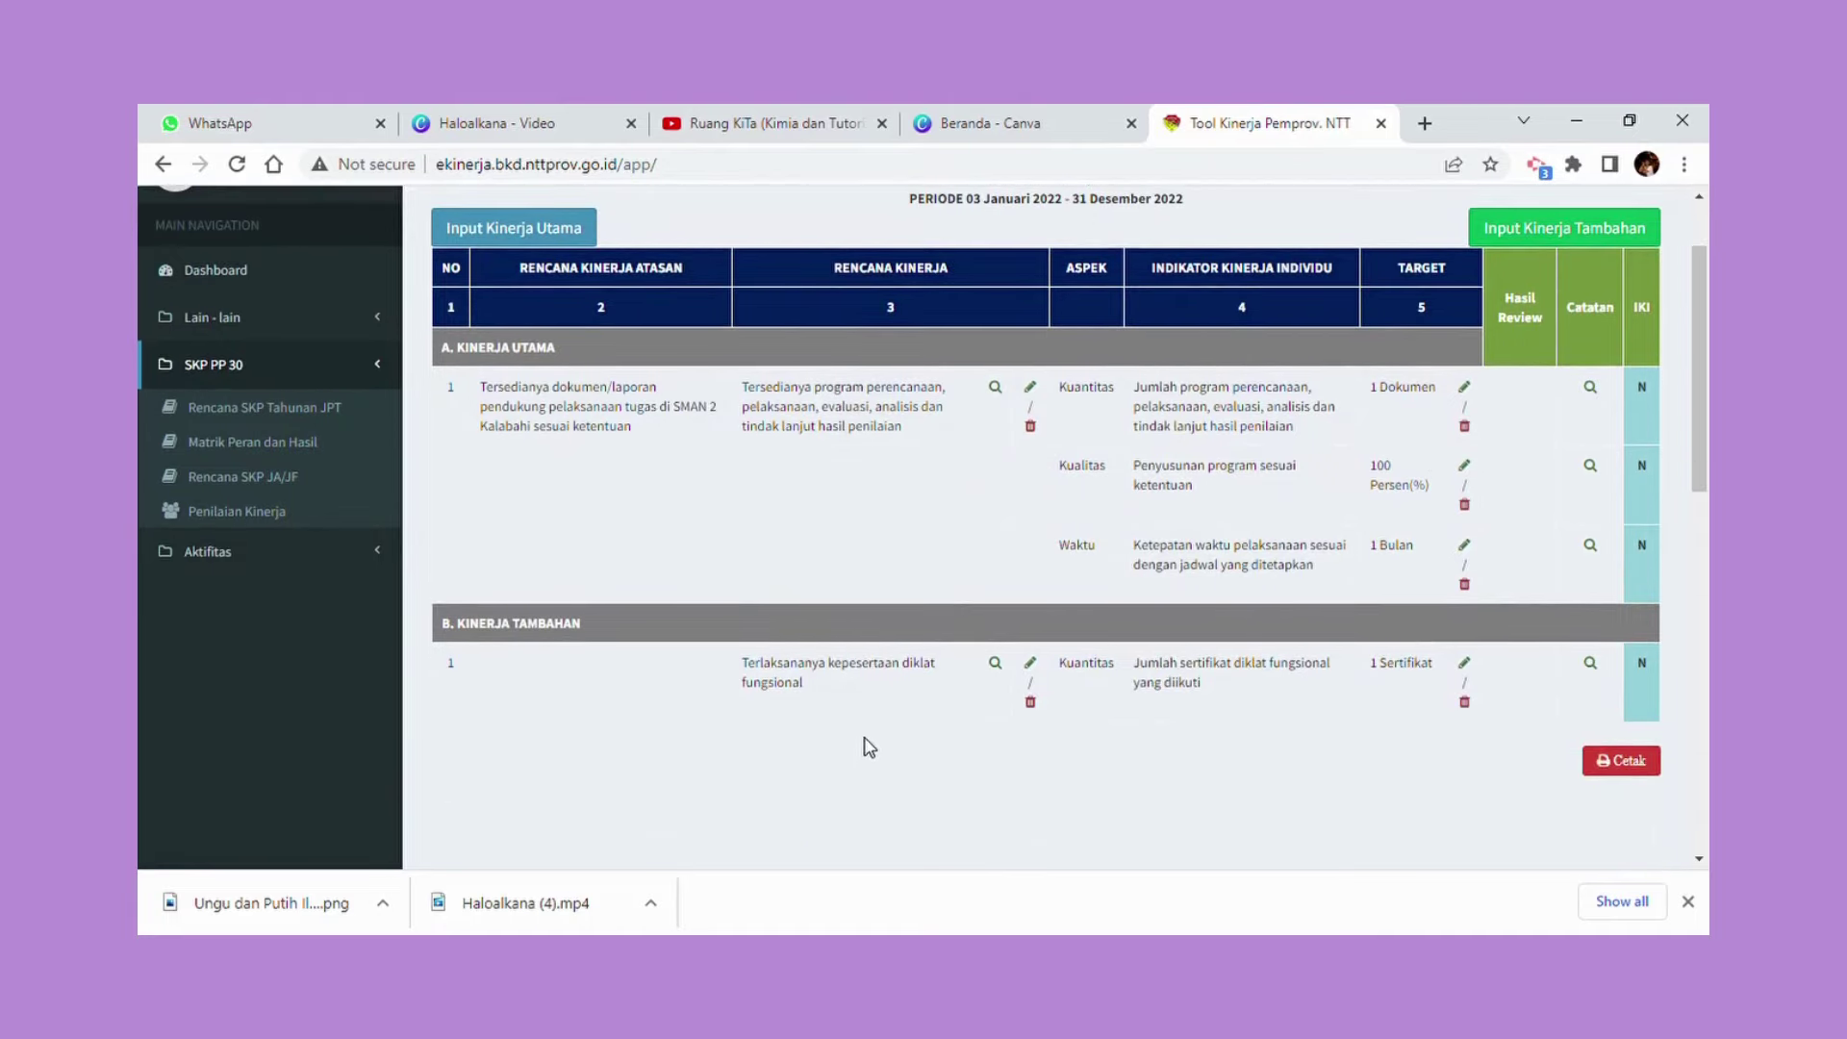
{"action": "scroll", "coordinate": [864, 739], "scroll_direction": "up", "scroll_amount": 2}
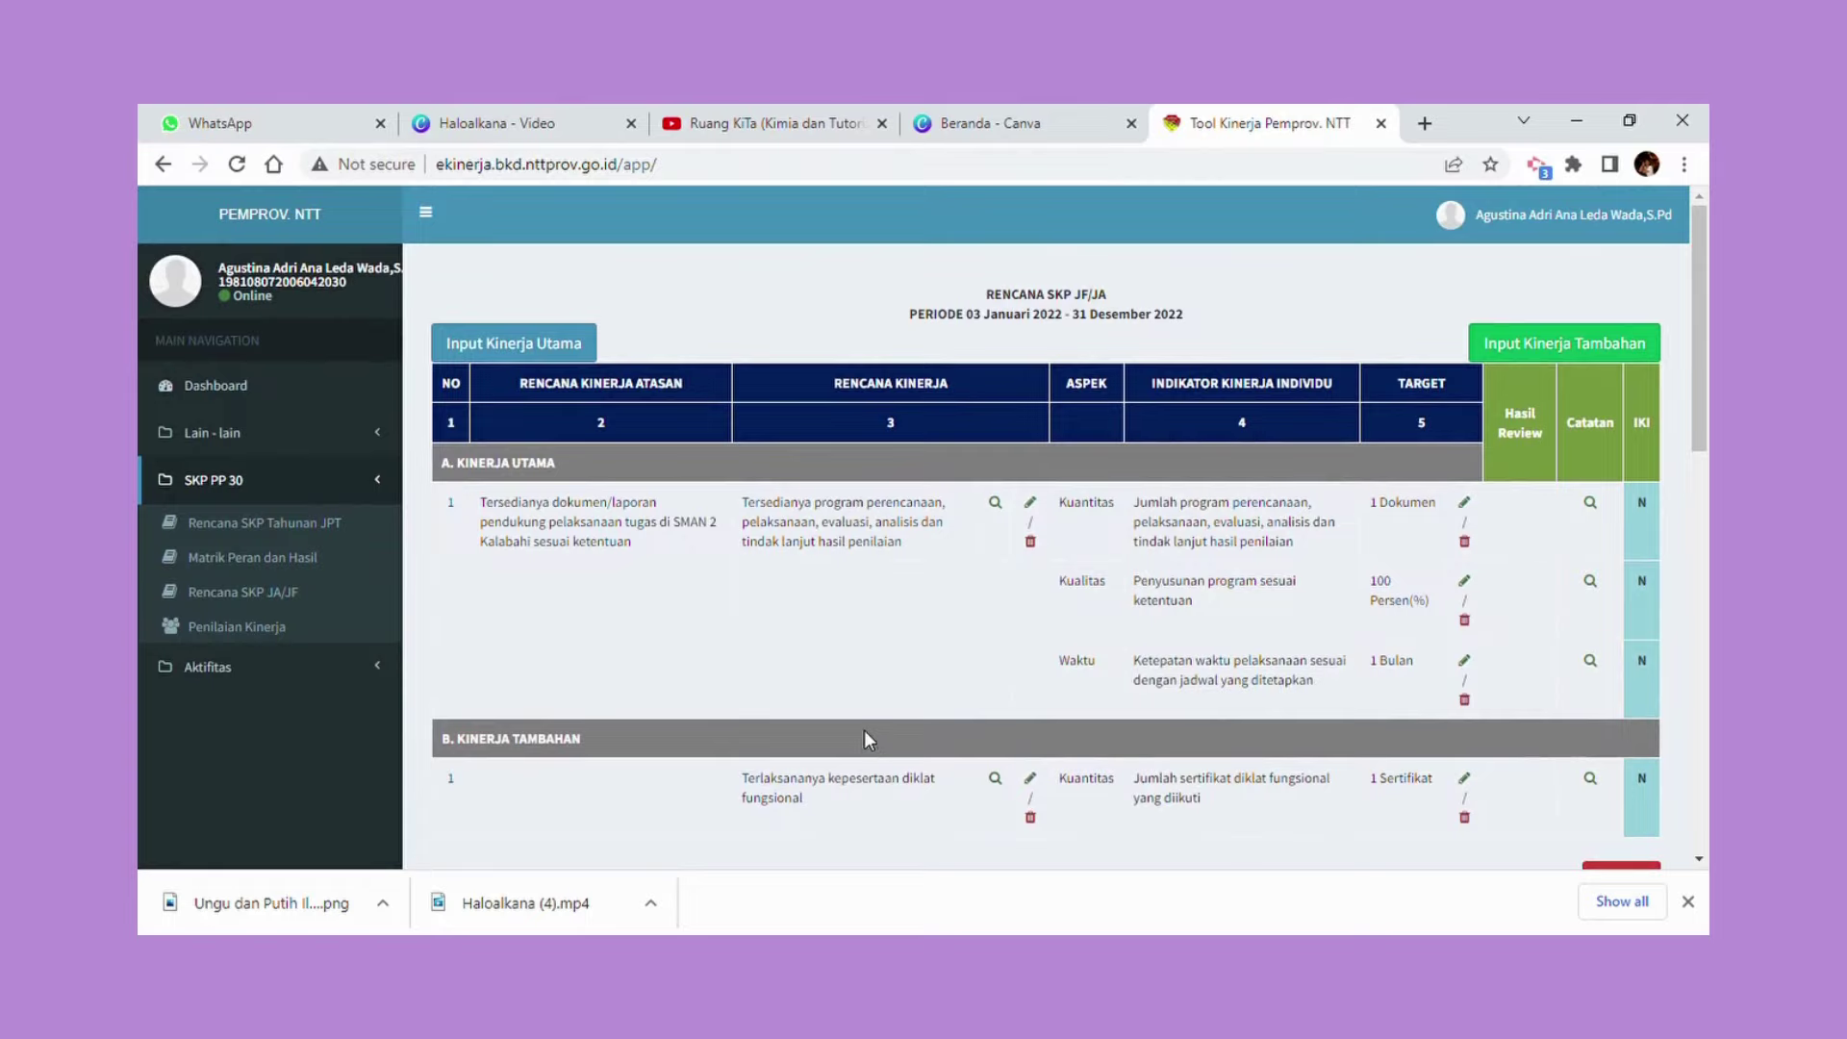